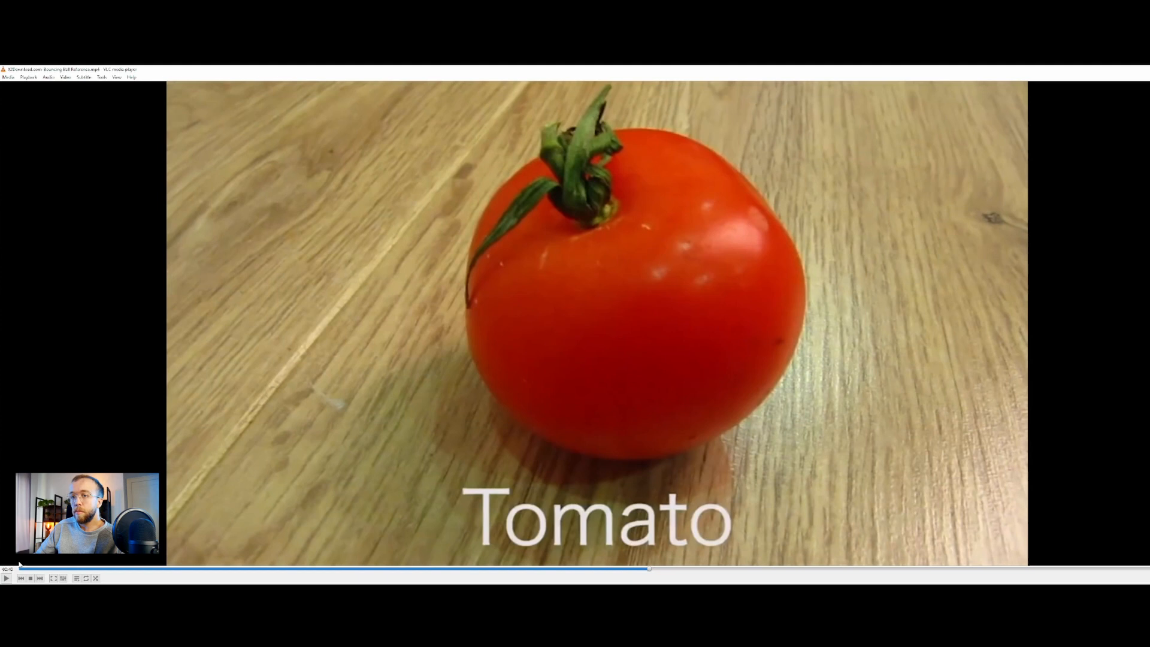
# Play the bouncing ball reference video, jump between its clips to study the bounces, and pause on the onion bounce
pyautogui.click(6, 577)
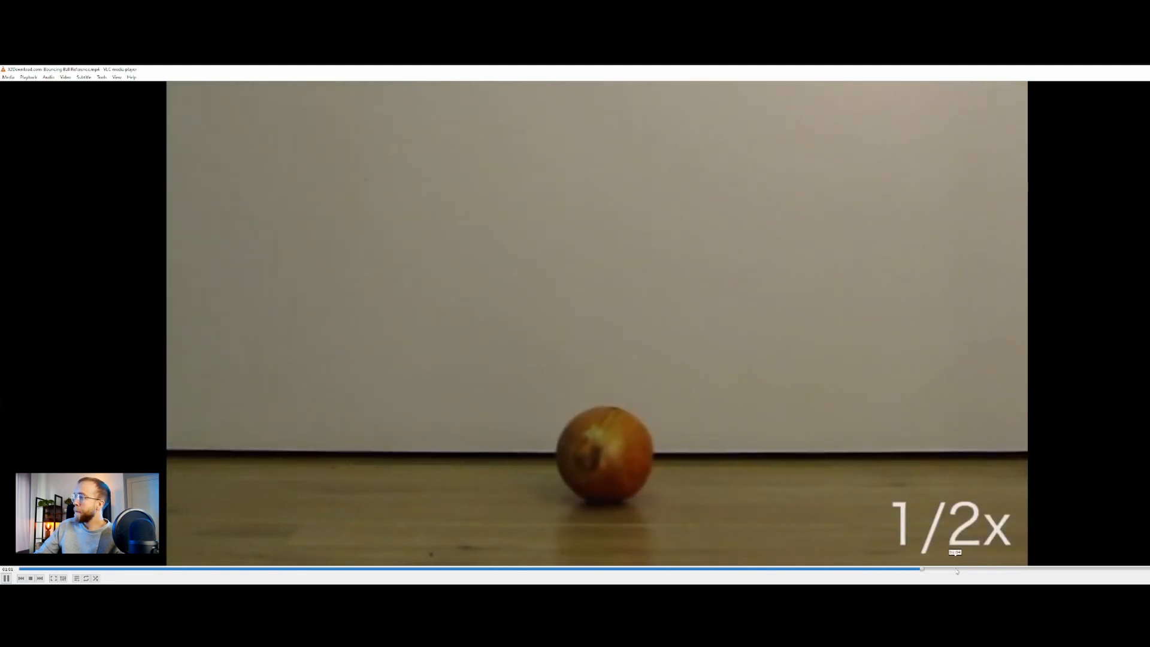
pyautogui.click(964, 569)
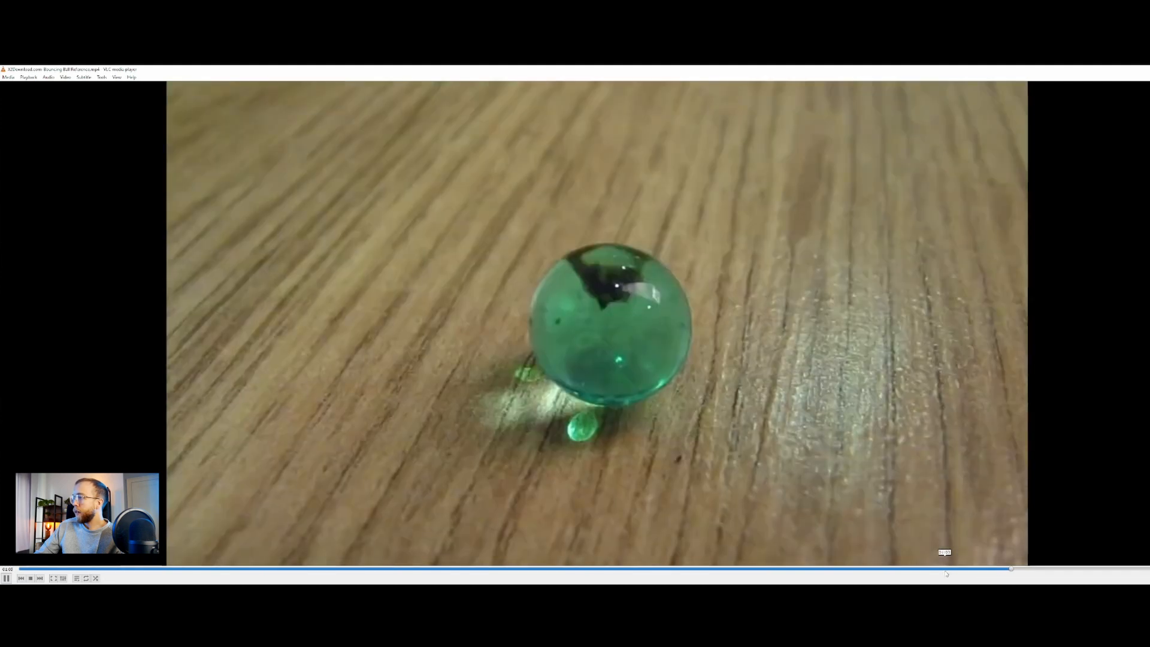
pyautogui.click(945, 570)
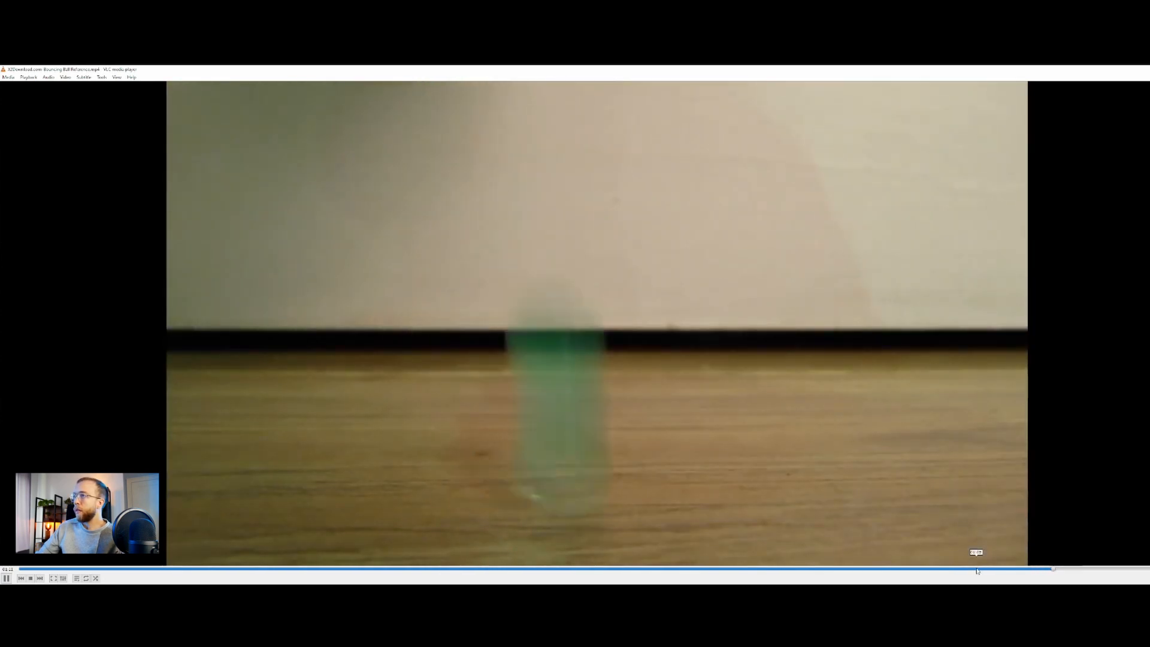
pyautogui.click(1002, 568)
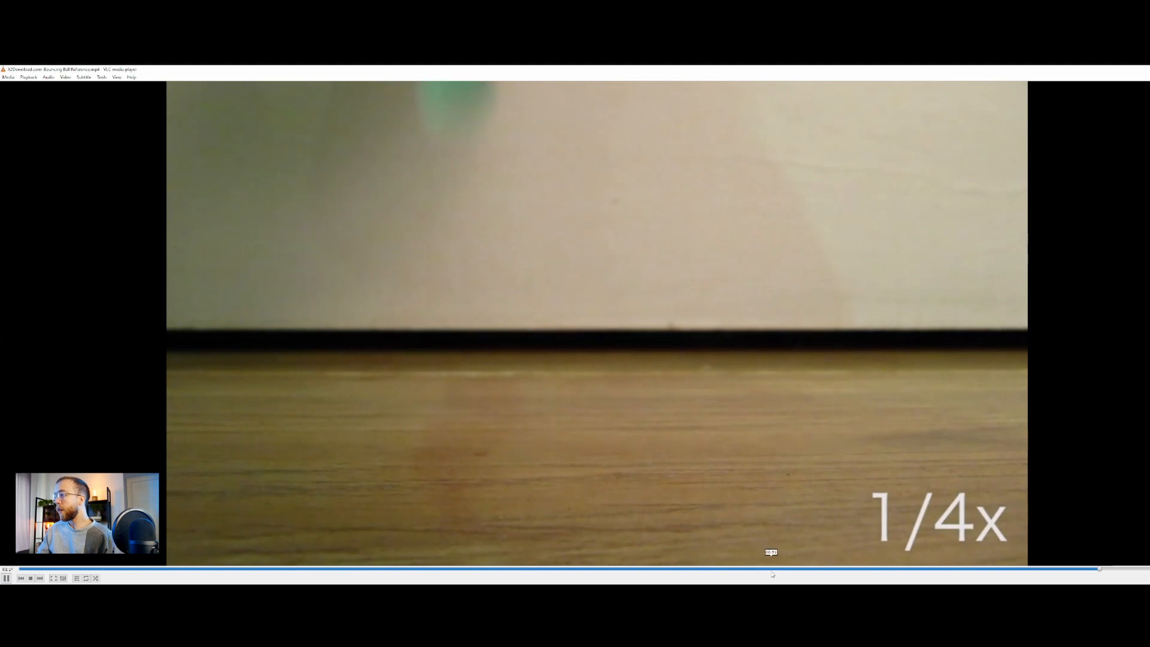
pyautogui.click(771, 569)
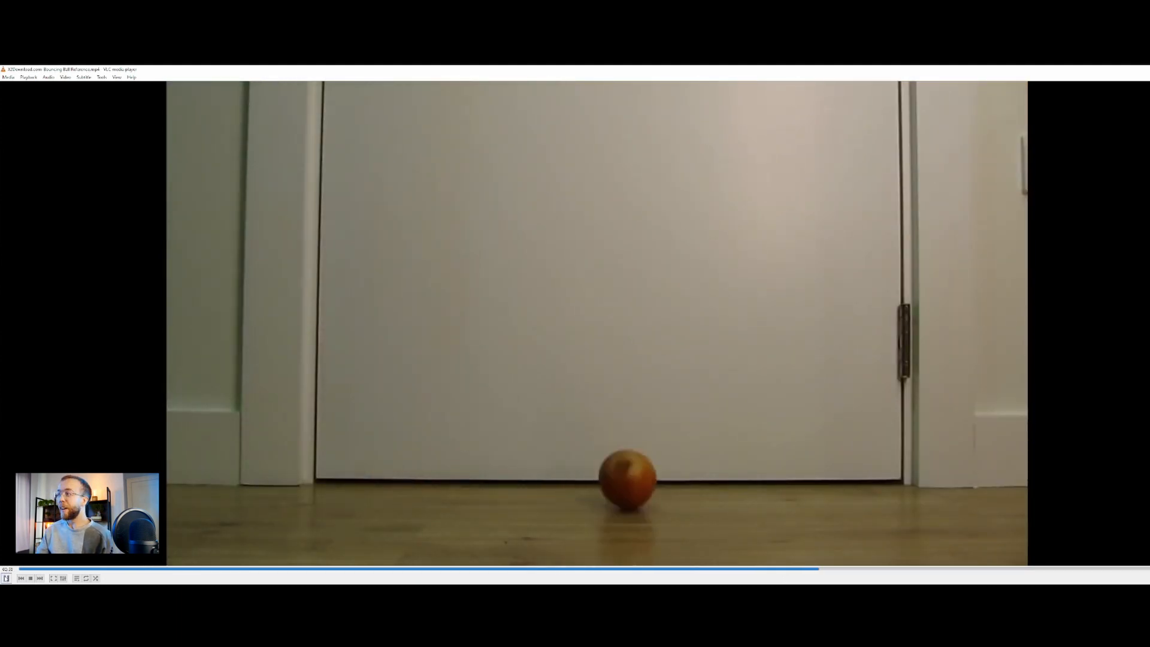
pyautogui.press('space')
# Place the reference video window over the Maya scene, replay the onion's first bounce, and put the video away
pyautogui.moveTo(728, 67); pyautogui.dragTo(389, 583)
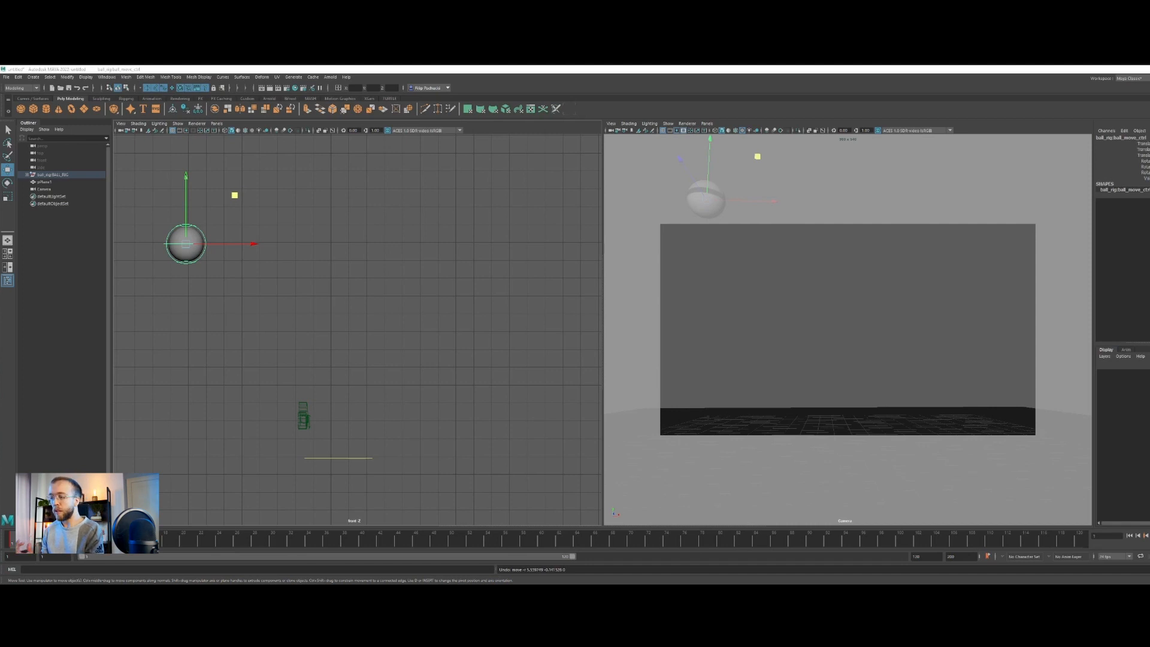
pyautogui.moveTo(428, 584); pyautogui.dragTo(470, 173)
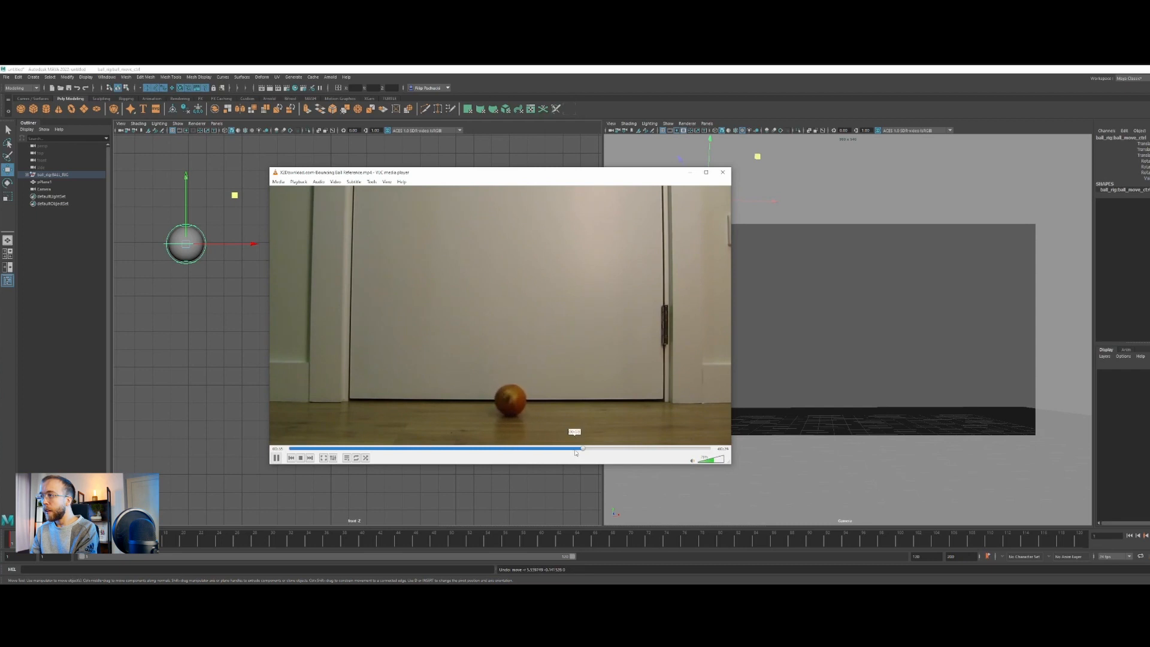
pyautogui.moveTo(574, 449); pyautogui.dragTo(563, 448)
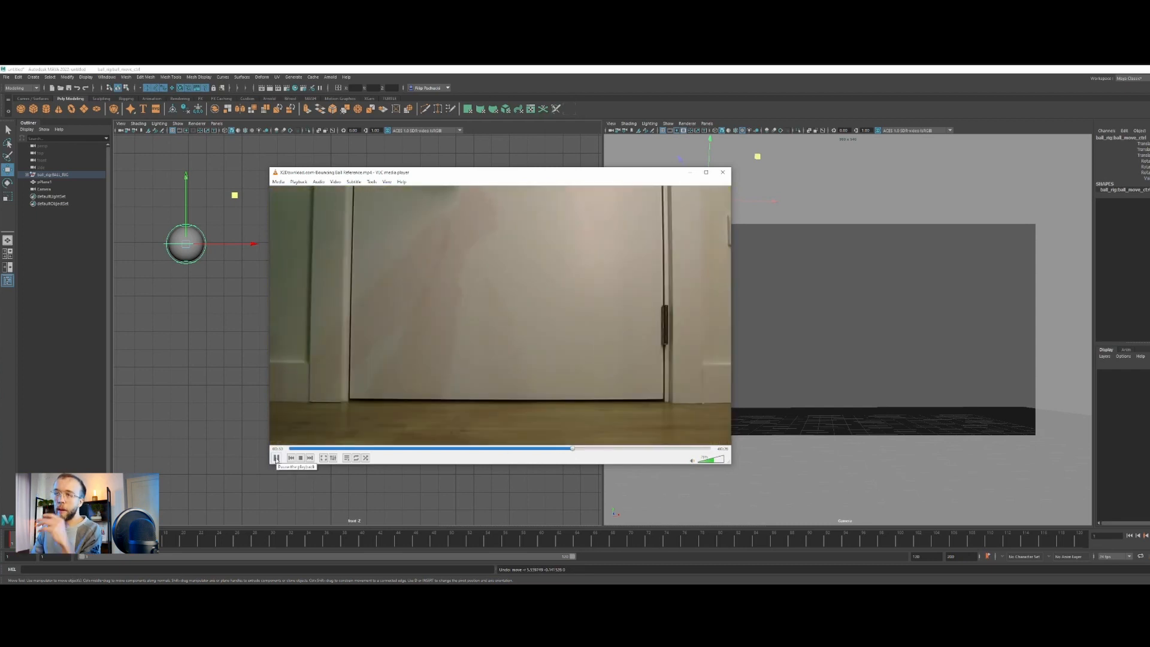
pyautogui.click(276, 458)
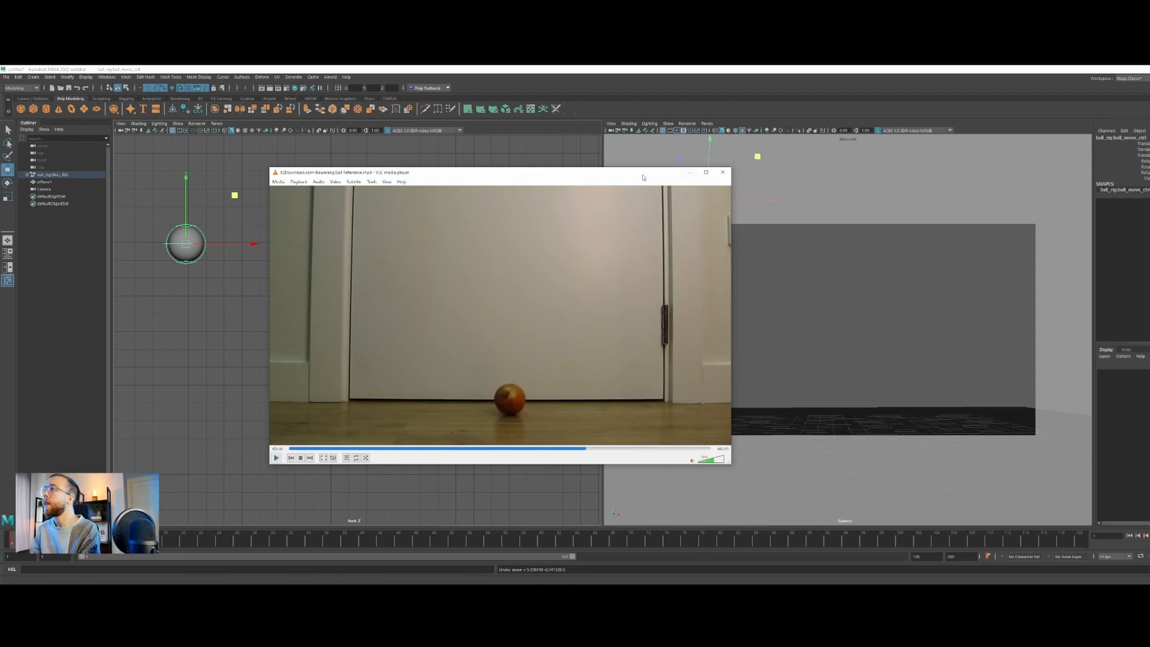
pyautogui.click(723, 172)
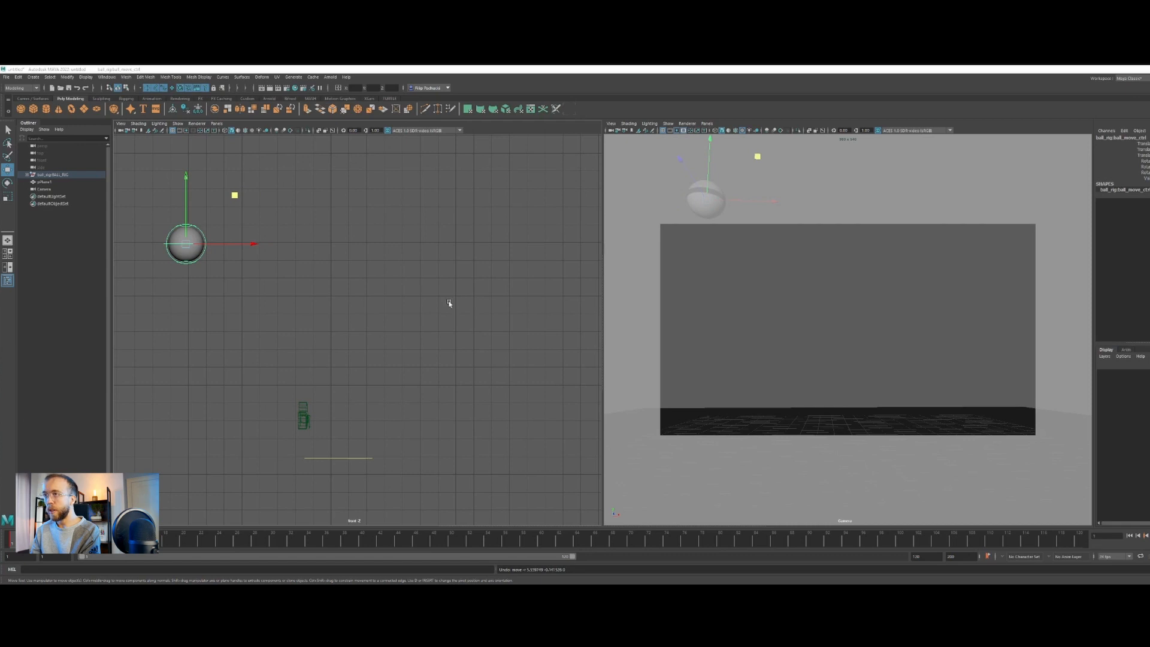
# At frame 18, move the ball down and forward to its first ground contact just inside the camera frame
pyautogui.scroll(-3, 437, 307)
pyautogui.moveTo(13, 538); pyautogui.dragTo(72, 538)
pyautogui.moveTo(162, 539)
pyautogui.mouseDown()
pyautogui.moveTo(201, 541)
pyautogui.moveTo(159, 544)
pyautogui.mouseUp()
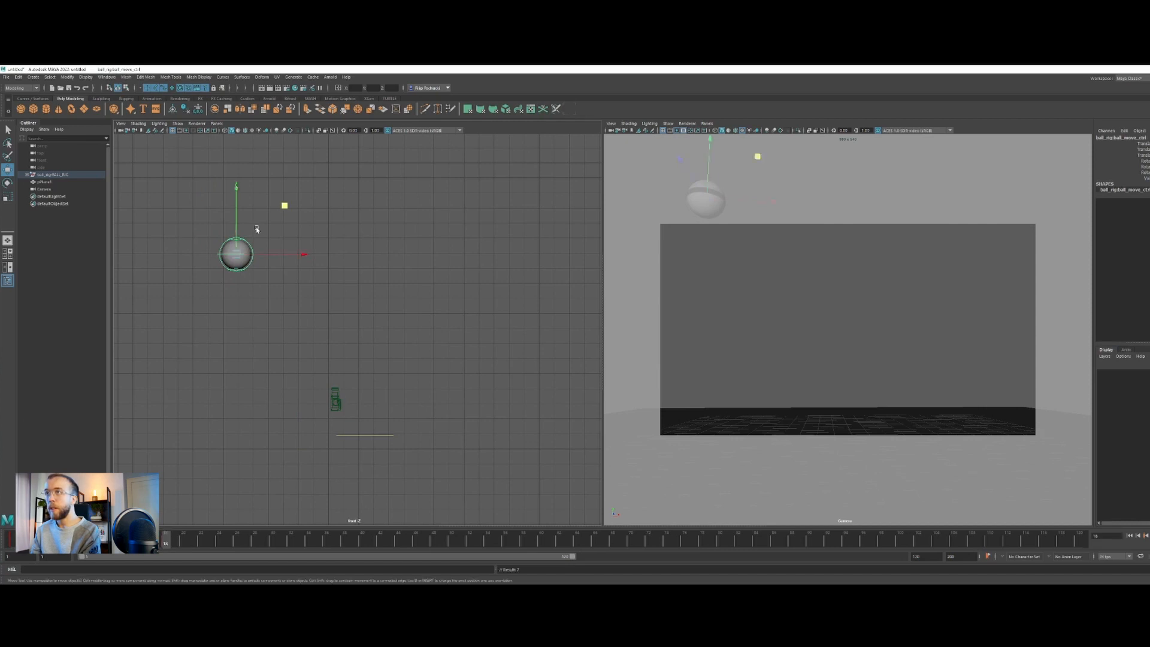
pyautogui.moveTo(284, 205); pyautogui.dragTo(322, 380)
pyautogui.scroll(-1, 296, 424)
pyautogui.keyDown('alt'); pyautogui.moveTo(296, 426); pyautogui.dragTo(310, 402, button='middle'); pyautogui.keyUp('alt')
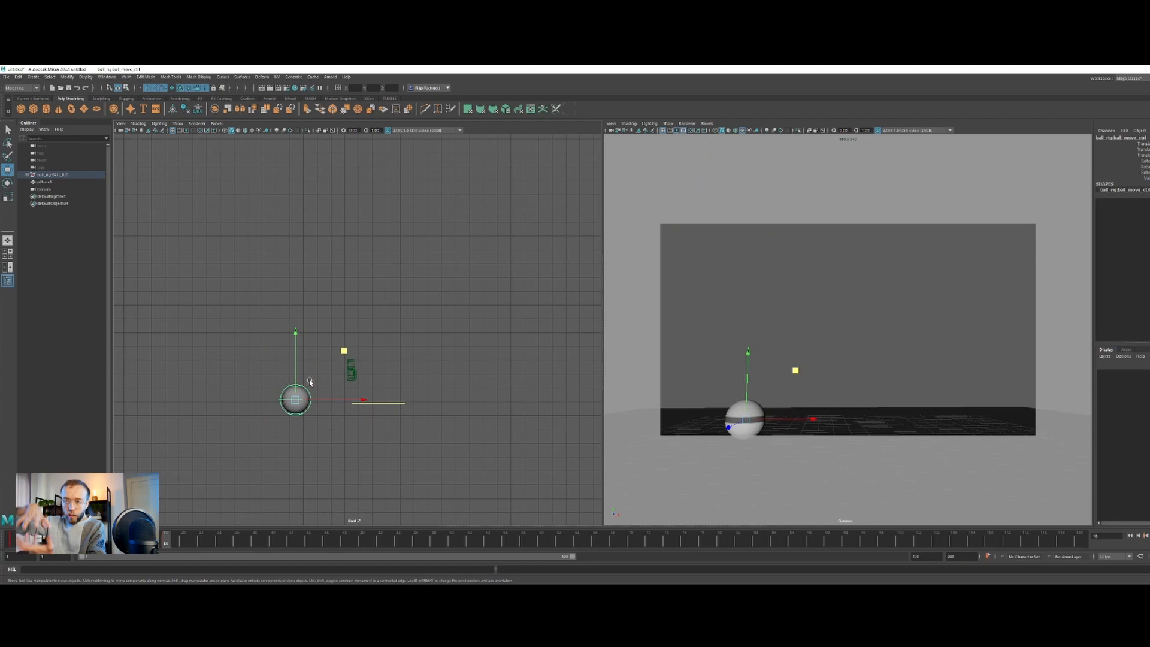
# Raise the ball slightly in the front view to correct its height at the first ground contact
pyautogui.scroll(3, 301, 383)
pyautogui.scroll(1, 295, 403)
pyautogui.keyDown('alt'); pyautogui.moveTo(296, 412); pyautogui.dragTo(339, 338, button='middle'); pyautogui.keyUp('alt')
pyautogui.scroll(4, 301, 382)
pyautogui.keyDown('alt'); pyautogui.moveTo(281, 401); pyautogui.dragTo(301, 377, button='middle'); pyautogui.keyUp('alt')
pyautogui.moveTo(286, 337); pyautogui.dragTo(286, 342)
pyautogui.keyDown('alt'); pyautogui.moveTo(746, 390); pyautogui.dragTo(747, 370, button='middle'); pyautogui.keyUp('alt')
pyautogui.click(612, 124)
pyautogui.click(622, 136)
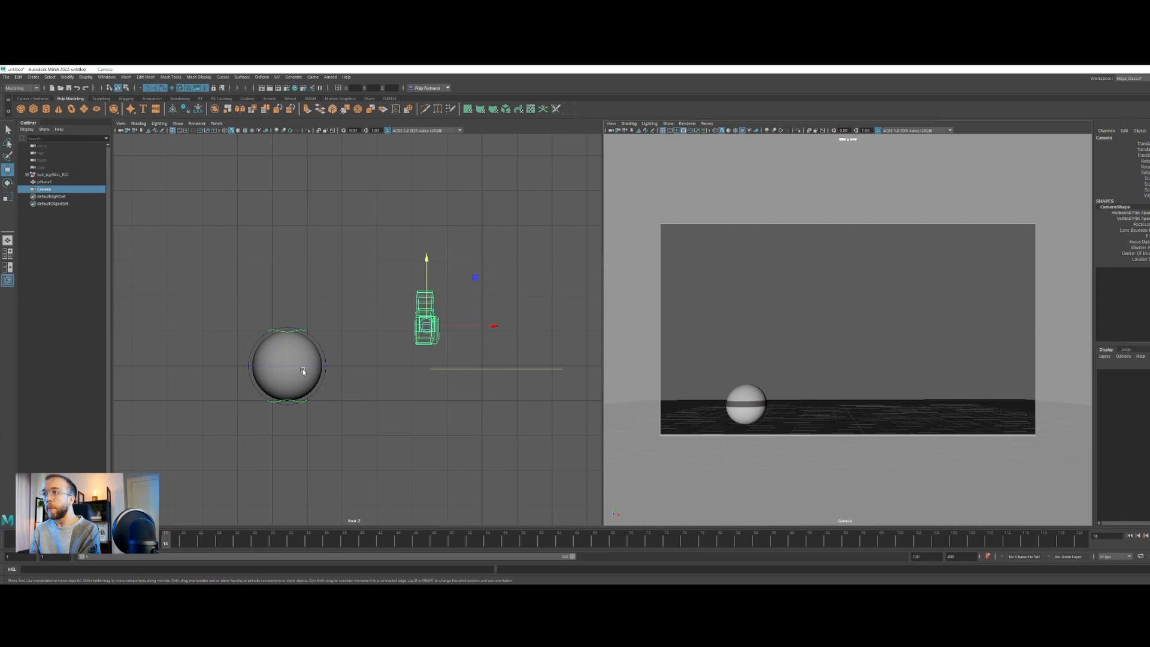
pyautogui.click(324, 352)
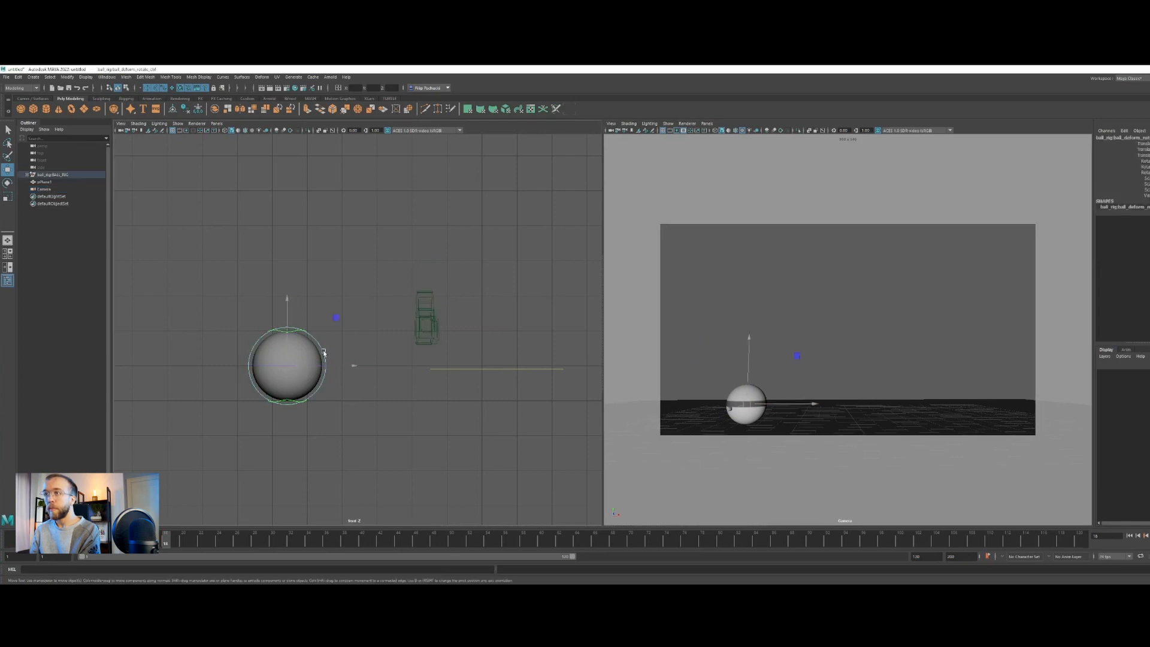
pyautogui.click(530, 360)
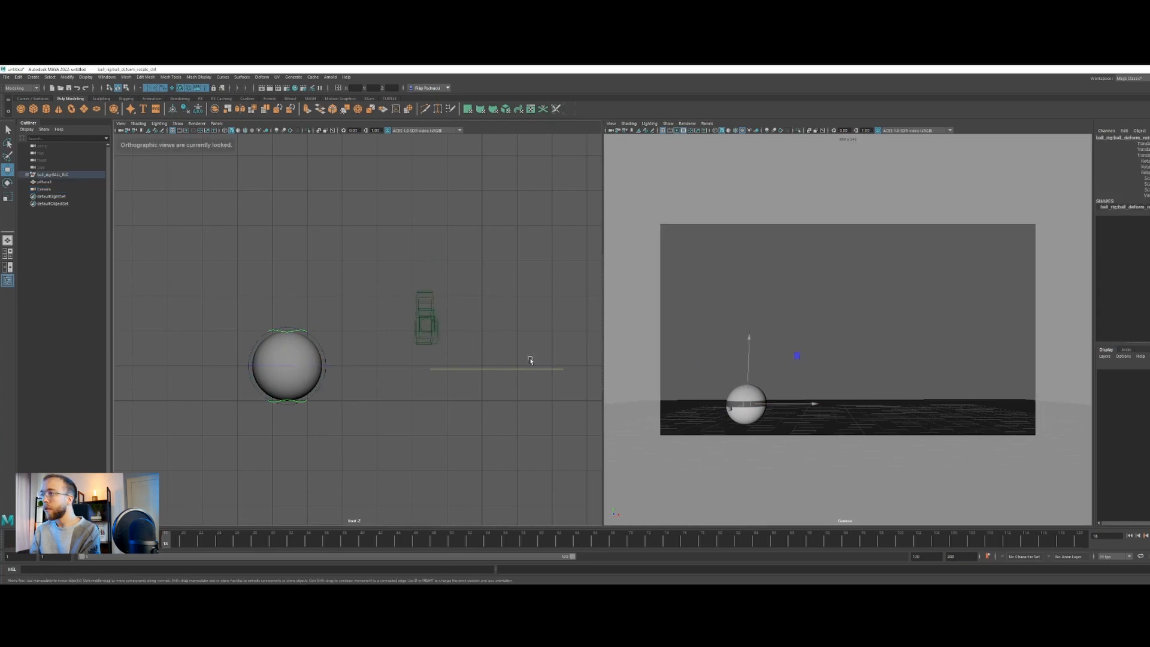
# Show NURBS curves in the camera view and select the ball's main move control
pyautogui.click(667, 123)
pyautogui.click(698, 169)
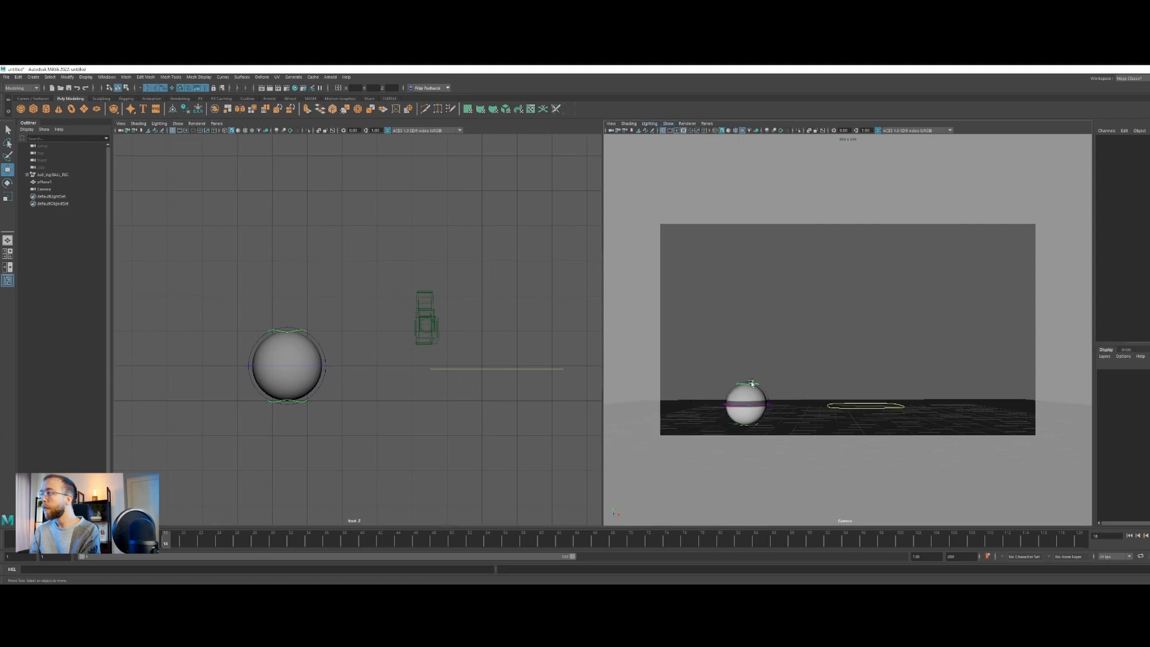
pyautogui.click(770, 405)
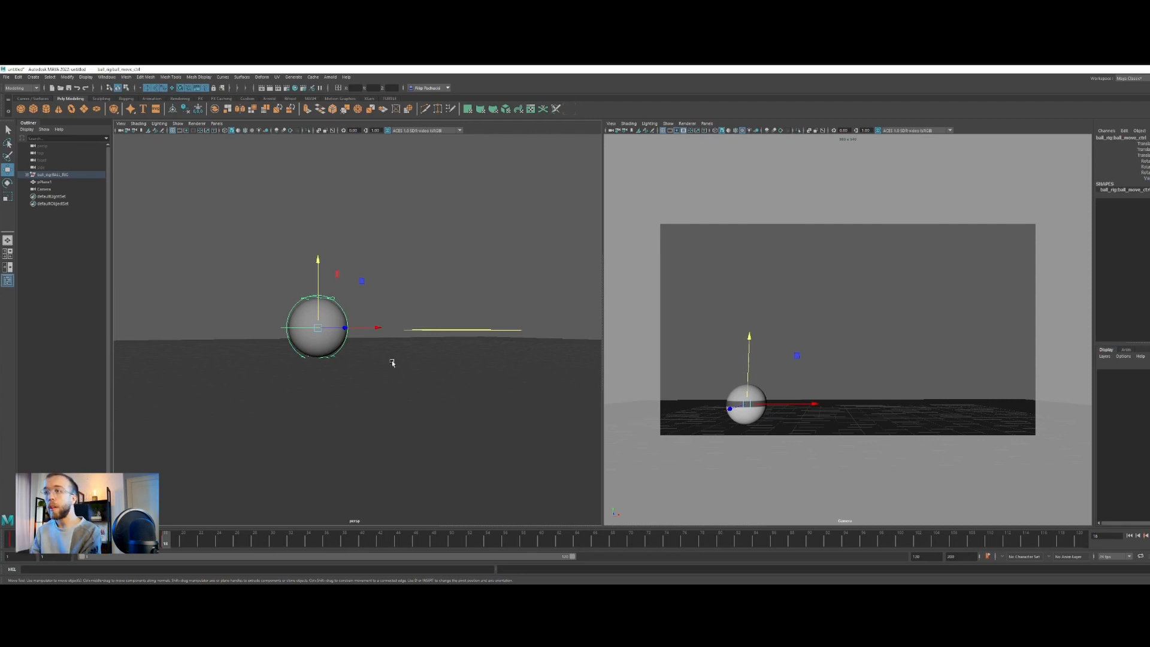
# Fine-tune the ball's contact height at frame 18 in the perspective view so it rests on the ground plane
pyautogui.keyDown('alt'); pyautogui.moveTo(316, 457); pyautogui.dragTo(337, 423); pyautogui.keyUp('alt')
pyautogui.scroll(4, 337, 423)
pyautogui.keyDown('alt'); pyautogui.moveTo(261, 393); pyautogui.dragTo(265, 388); pyautogui.keyUp('alt')
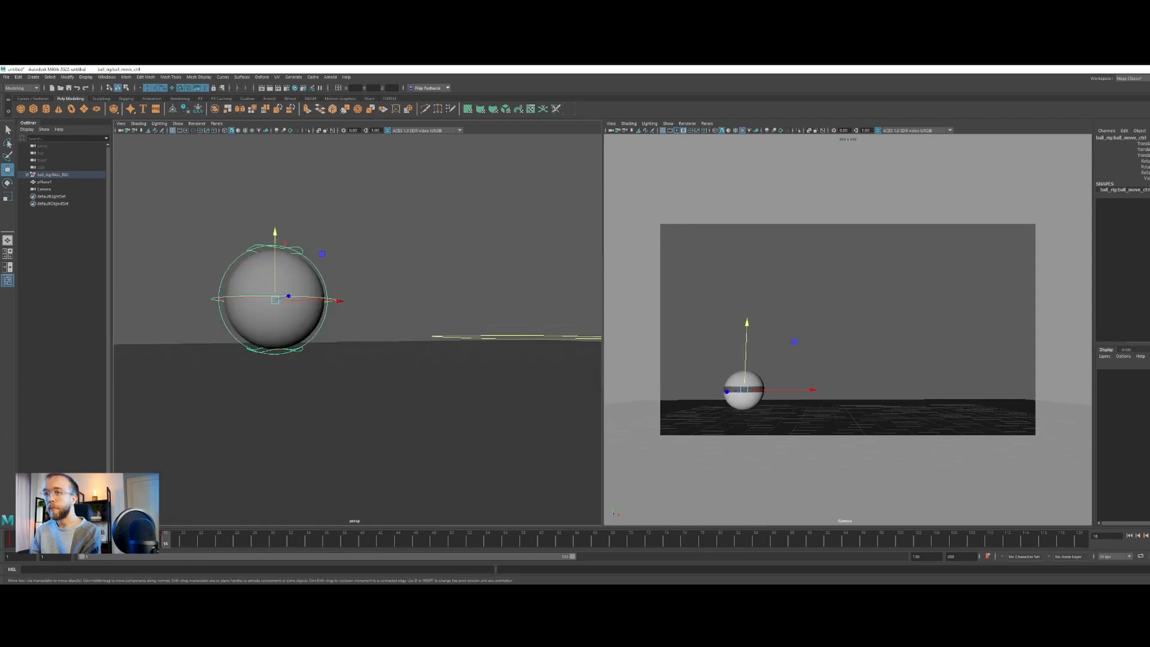
pyautogui.hotkey('alt', 'v')
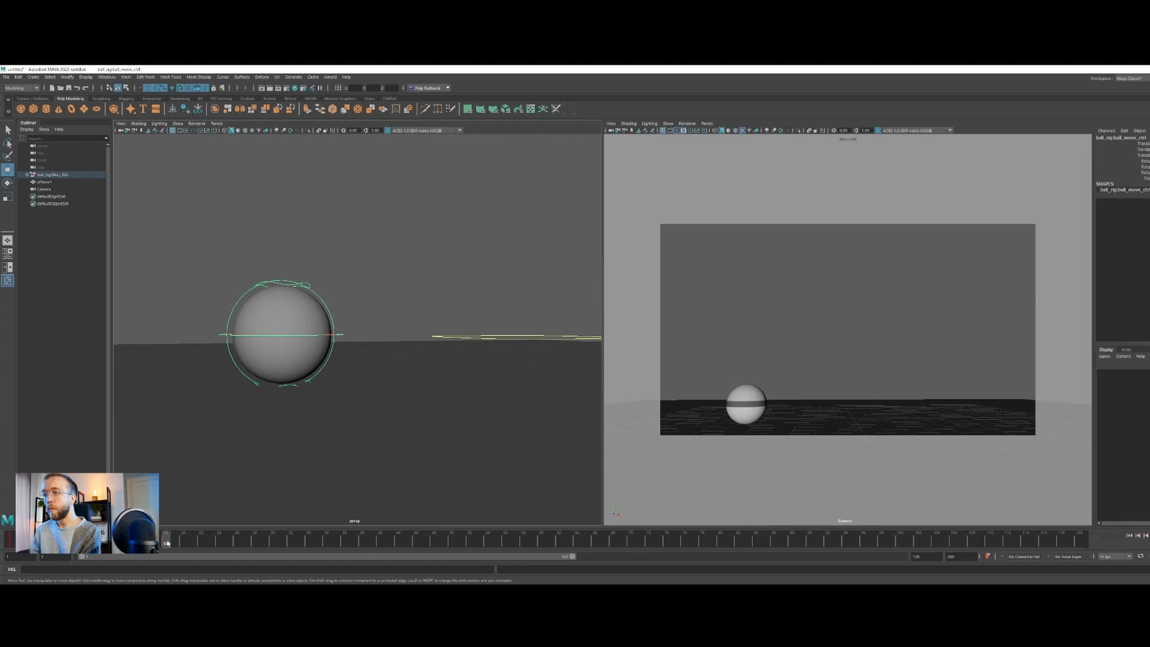
pyautogui.scroll(-4, 346, 343)
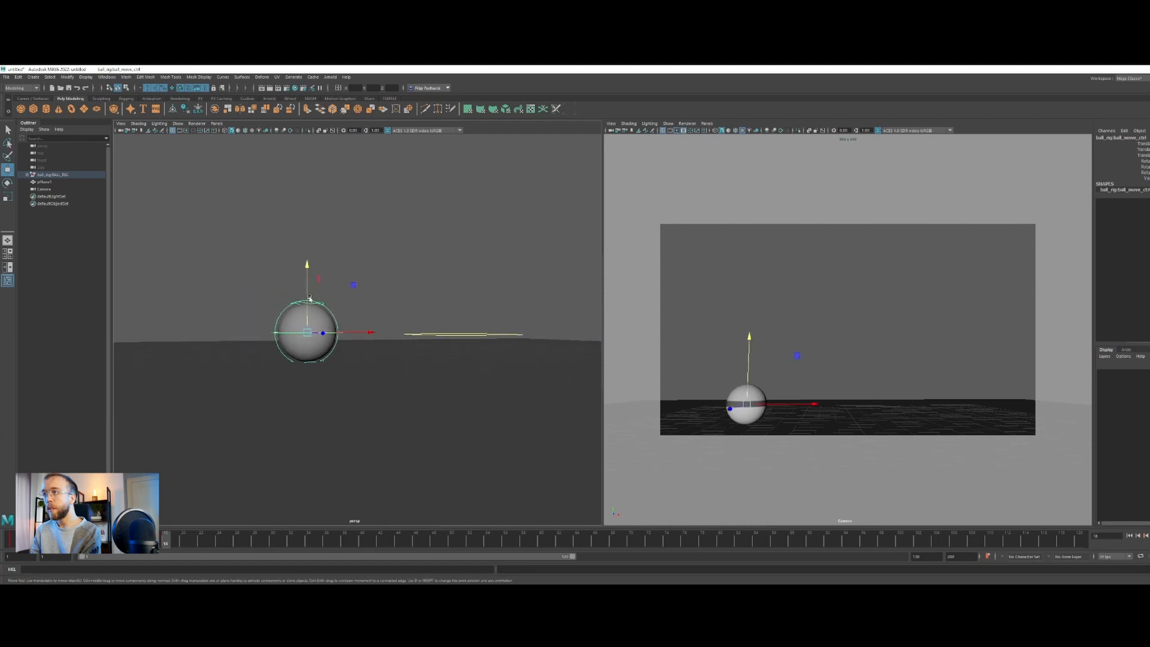
pyautogui.scroll(-2, 344, 393)
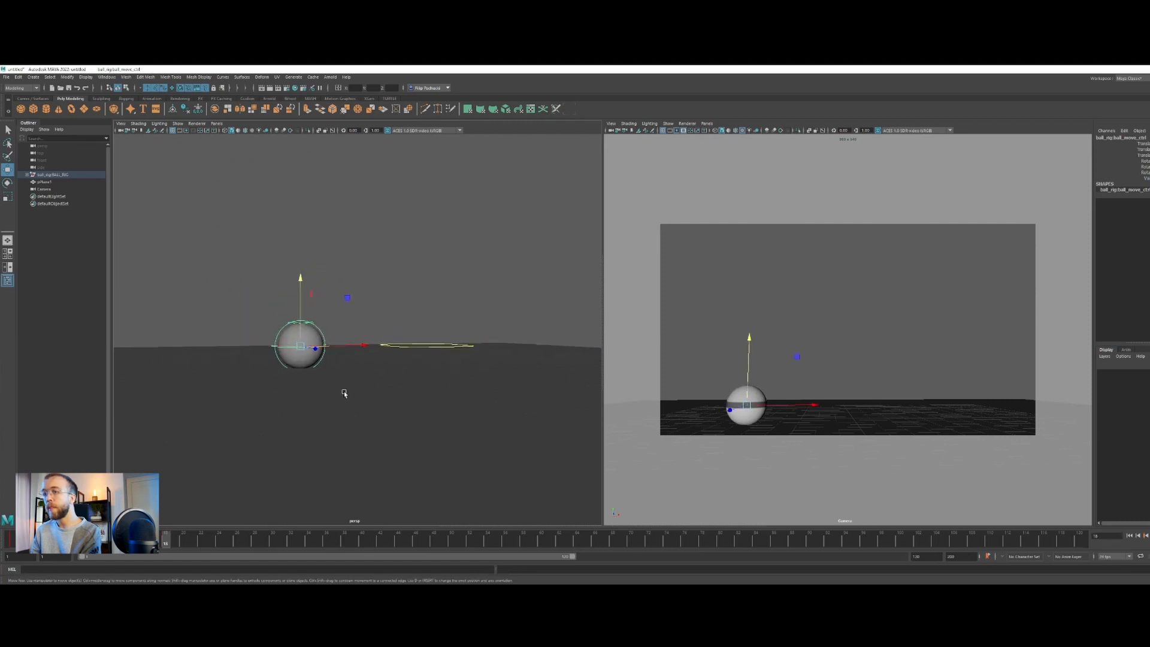
# At frame 25, raise the ball to the top of its first bounce
pyautogui.moveTo(180, 541); pyautogui.dragTo(229, 540)
pyautogui.moveTo(338, 293); pyautogui.dragTo(335, 271)
pyautogui.moveTo(175, 541); pyautogui.dragTo(259, 540)
# Switch to VLC and scrub through the onion's bounce to examine the height and timing of its hops
pyautogui.hotkey('alt', 'Tab')
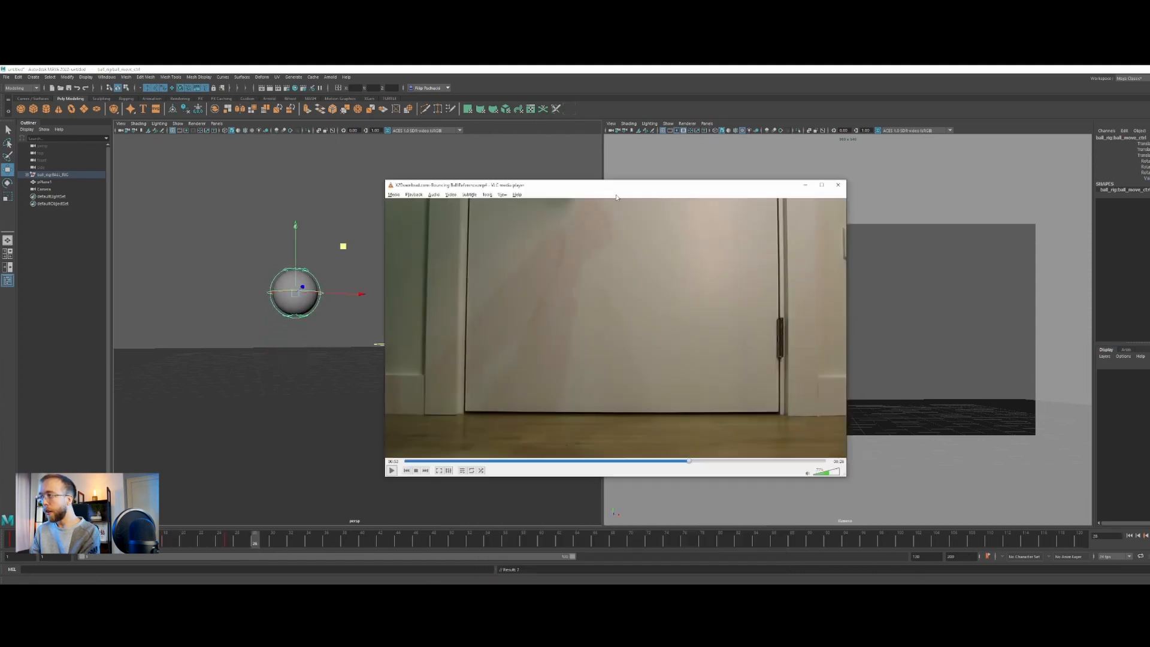
pyautogui.moveTo(616, 194); pyautogui.dragTo(583, 167)
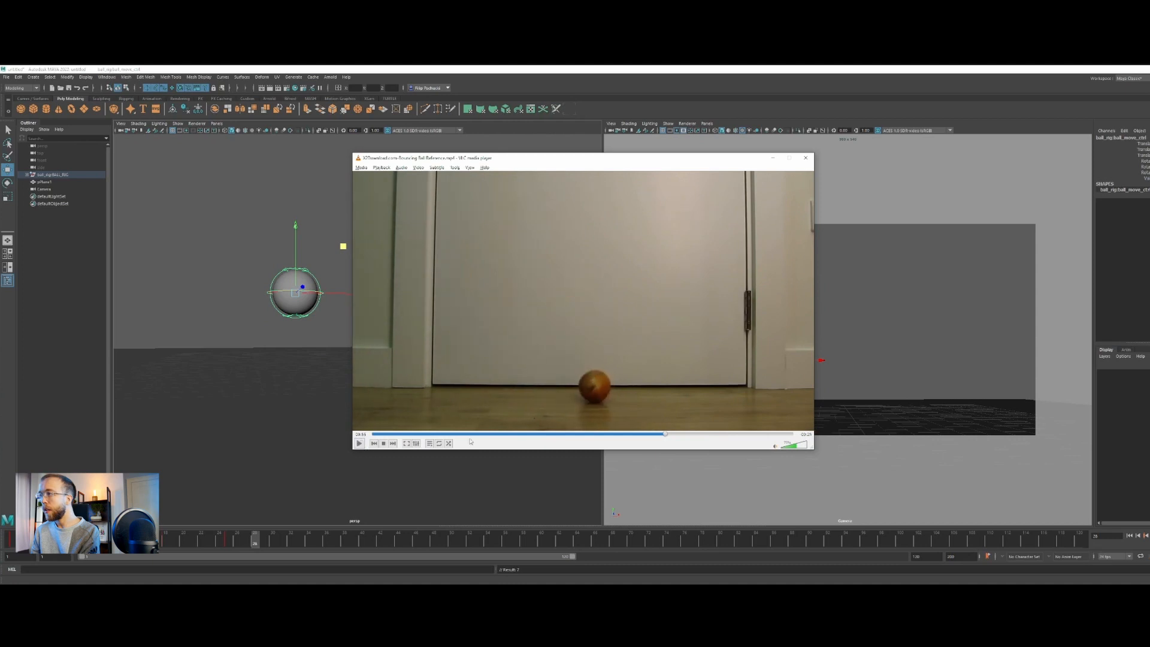
pyautogui.click(657, 433)
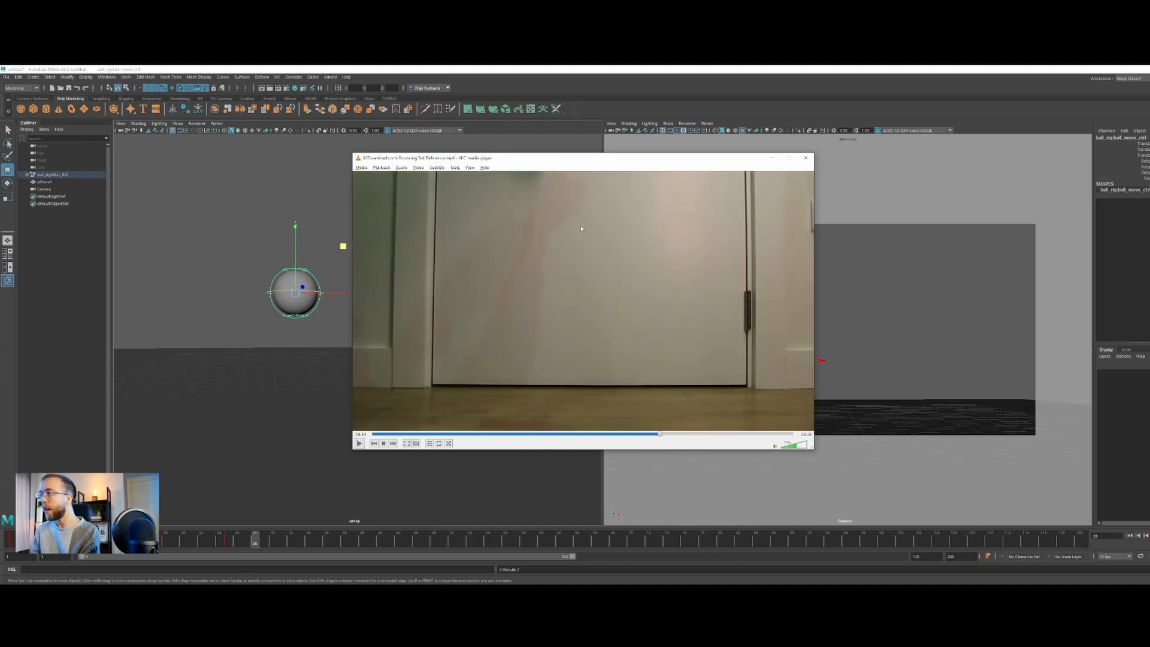
pyautogui.moveTo(664, 433); pyautogui.dragTo(663, 436)
pyautogui.click(664, 434)
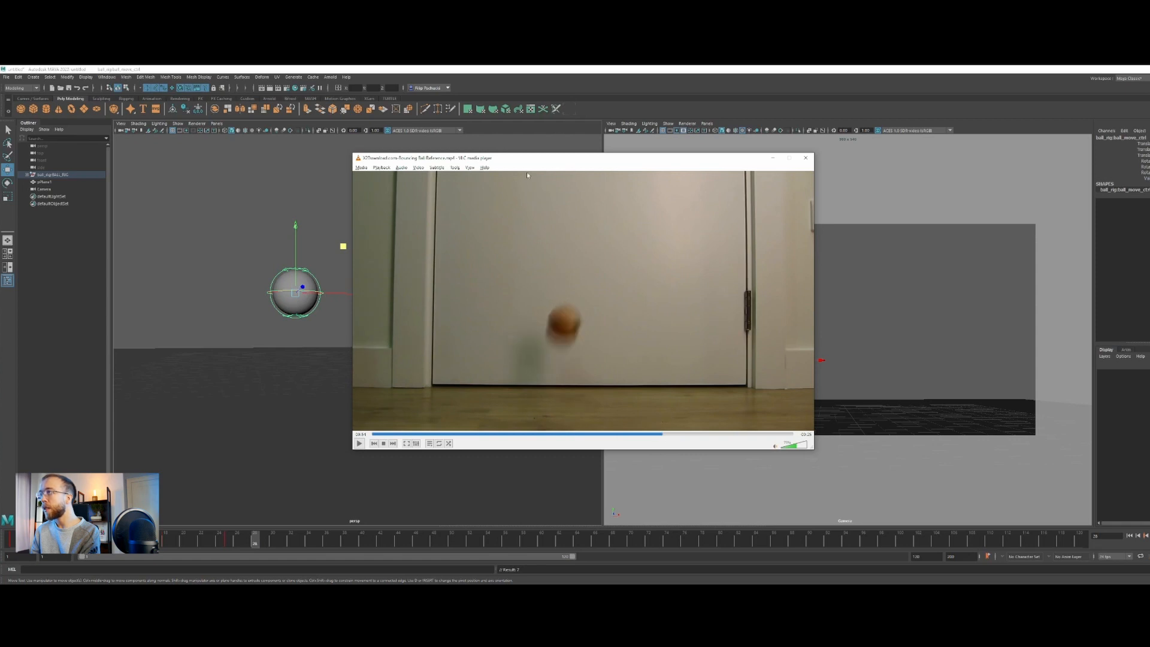
pyautogui.click(772, 158)
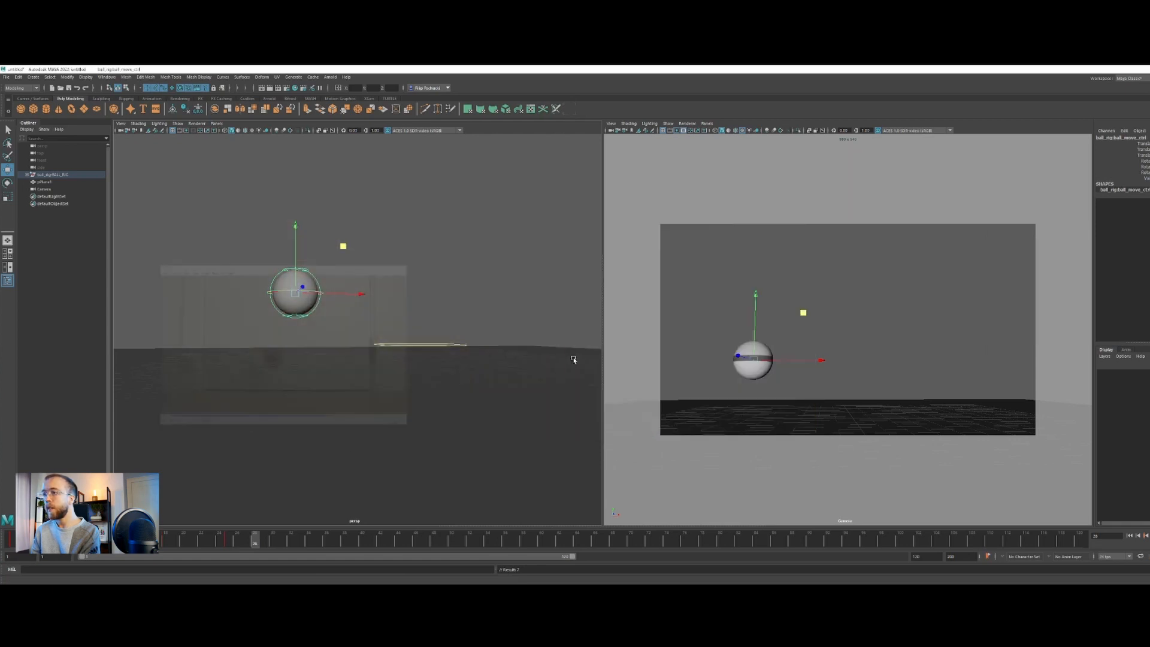
# Raise the ball's first bounce peak a little higher at frame 25 and key it
pyautogui.click(230, 540)
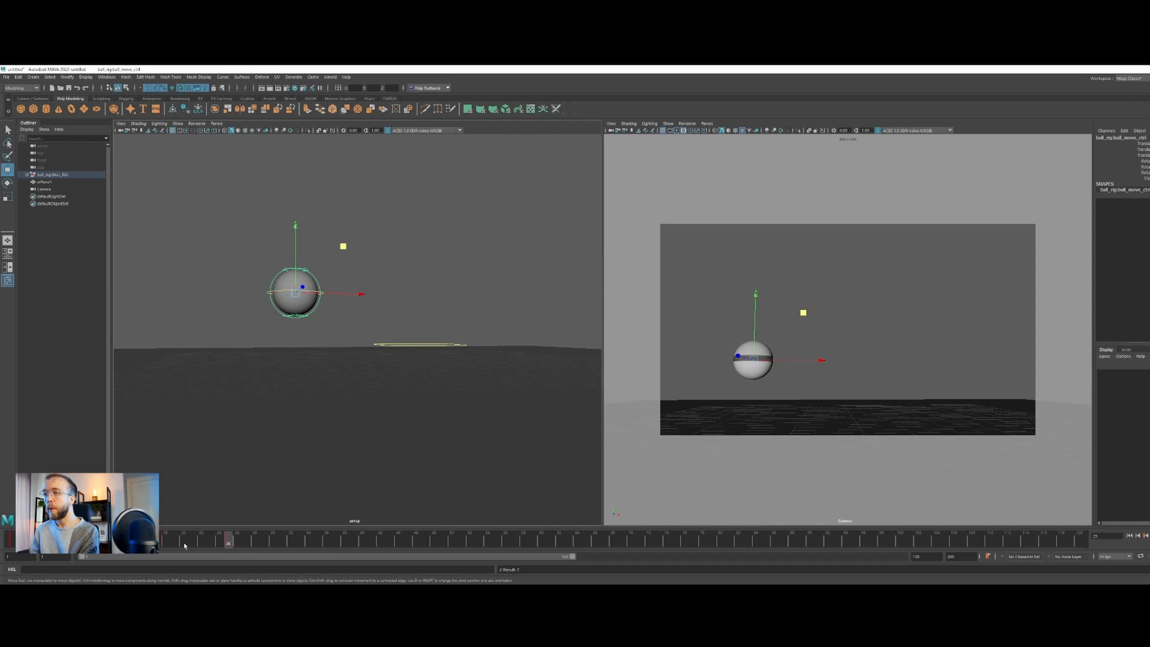
pyautogui.click(222, 543)
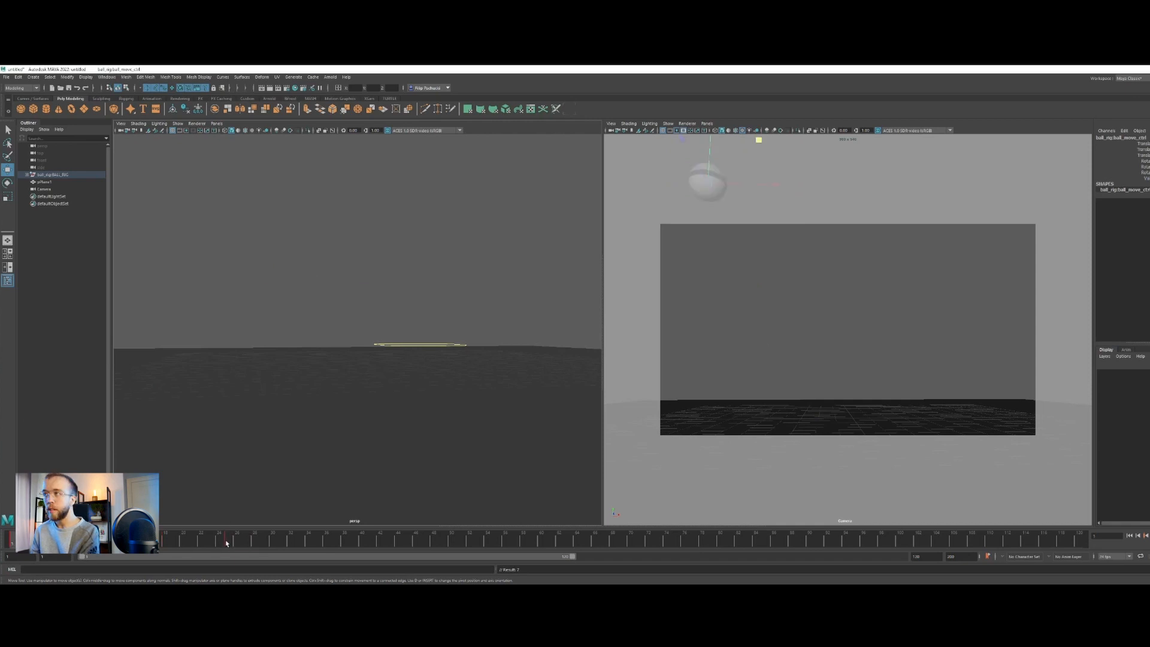
pyautogui.click(227, 542)
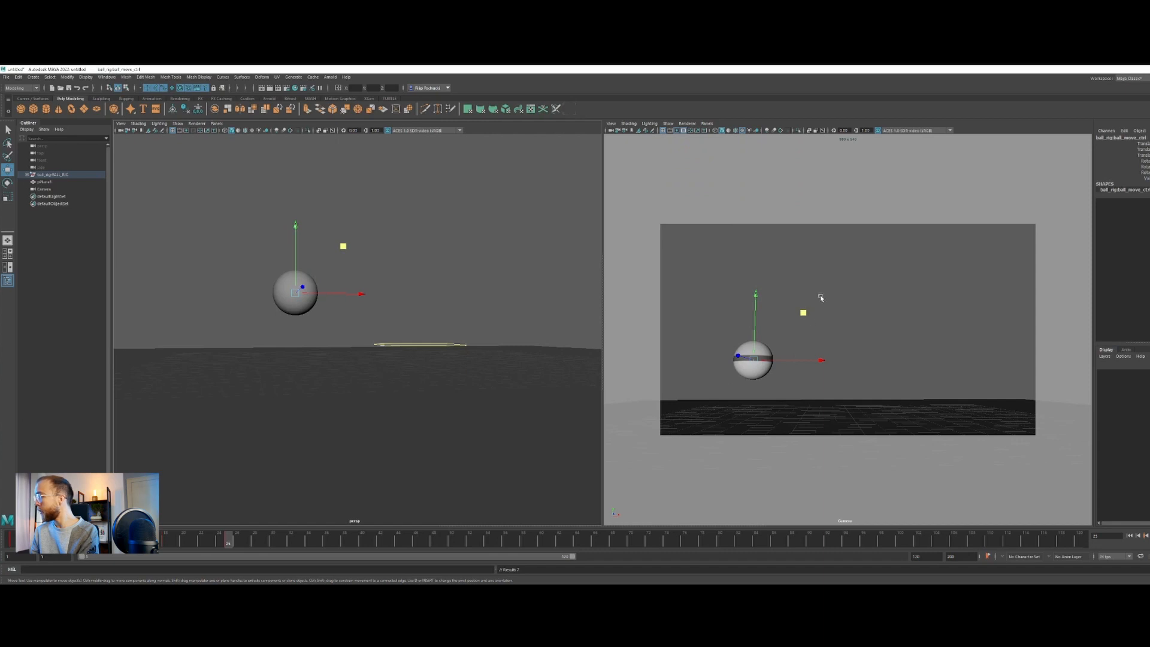
pyautogui.moveTo(755, 324); pyautogui.dragTo(755, 310)
pyautogui.press('s')
# Copy the ball's ground contact key from frame 18 and paste it at frame 32
pyautogui.click(167, 545)
pyautogui.rightClick(169, 544)
pyautogui.click(197, 415)
pyautogui.click(288, 546)
pyautogui.rightClick(291, 543)
pyautogui.moveTo(347, 420)
pyautogui.click(390, 420)
# Space the ball forward along X at the frame 32 ground contact and the frame 25 bounce peak, keying the positions
pyautogui.moveTo(802, 404); pyautogui.dragTo(860, 401)
pyautogui.press('s')
pyautogui.moveTo(227, 540); pyautogui.dragTo(237, 510)
pyautogui.press('w')
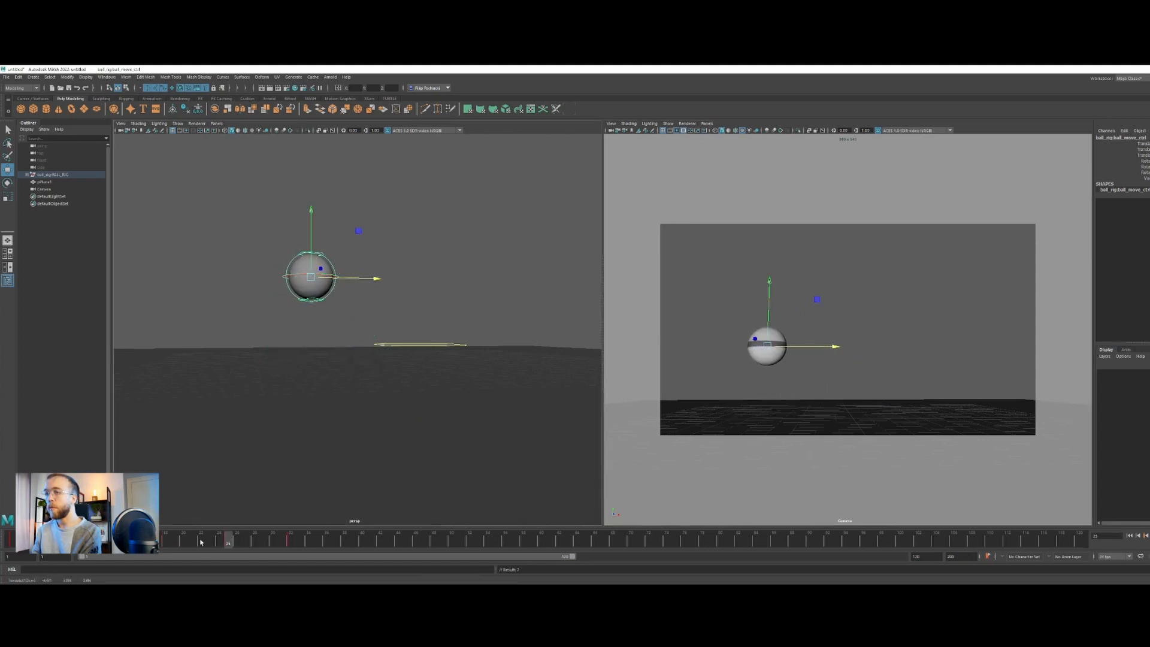
pyautogui.click(165, 543)
pyautogui.click(233, 537)
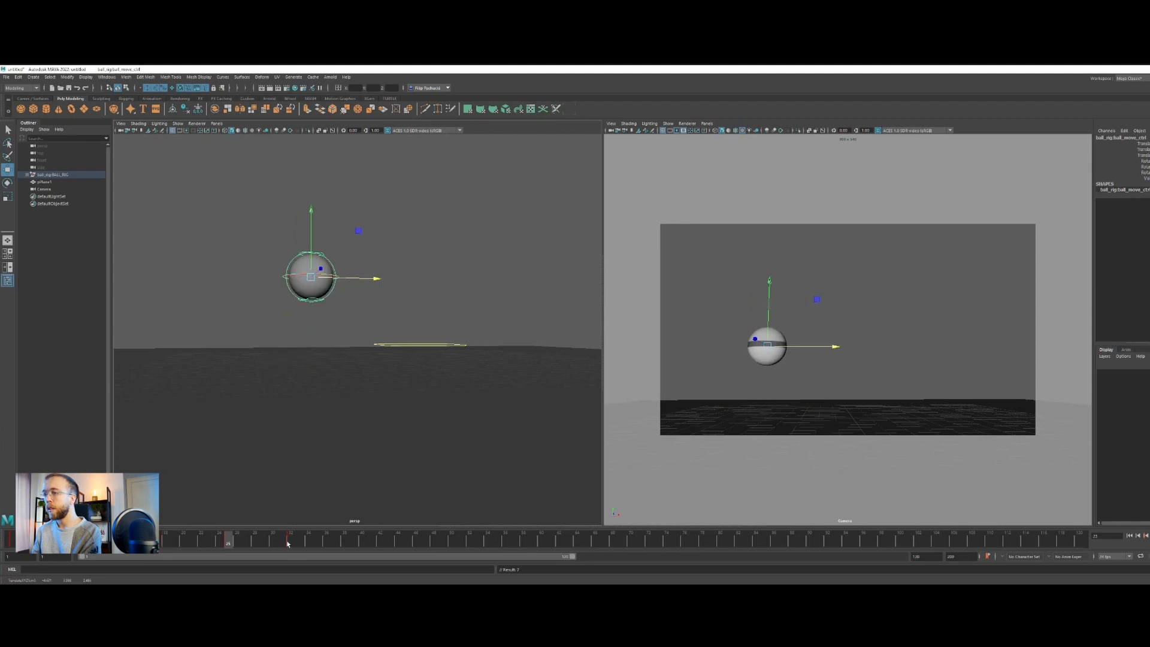
pyautogui.click(289, 541)
pyautogui.moveTo(879, 407); pyautogui.dragTo(860, 405)
# Block the second bounce by raising the ball to a lower peak at frame 36 and landing it farther forward at frame 40
pyautogui.moveTo(304, 544); pyautogui.dragTo(327, 542)
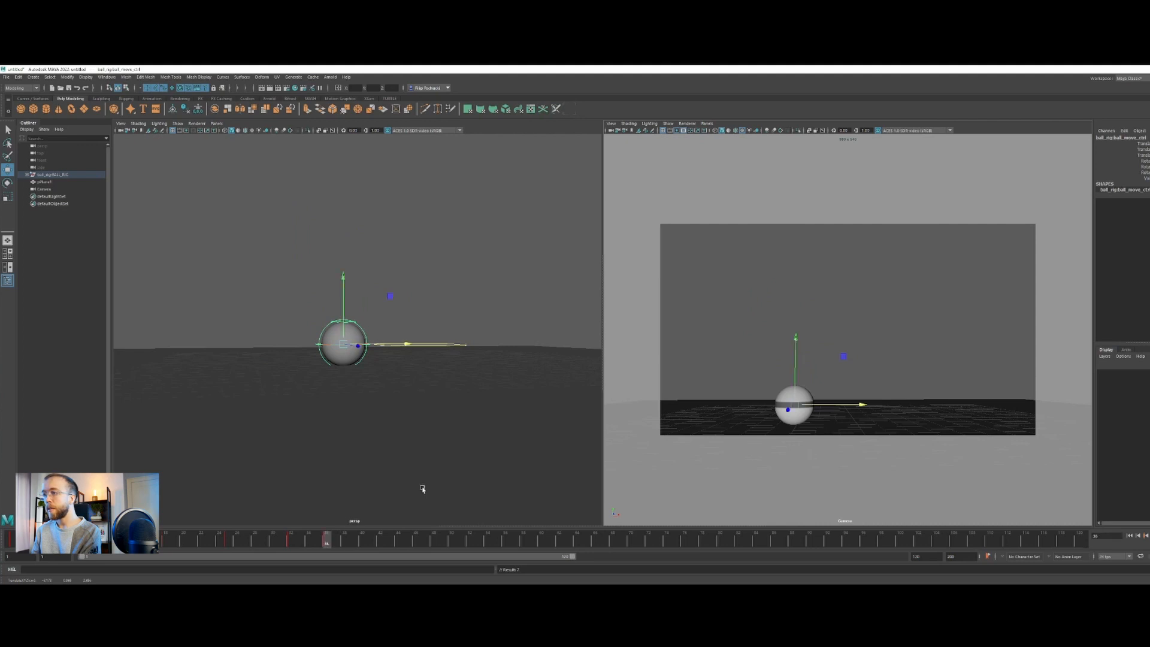
pyautogui.moveTo(798, 361); pyautogui.dragTo(837, 369)
pyautogui.click(362, 542)
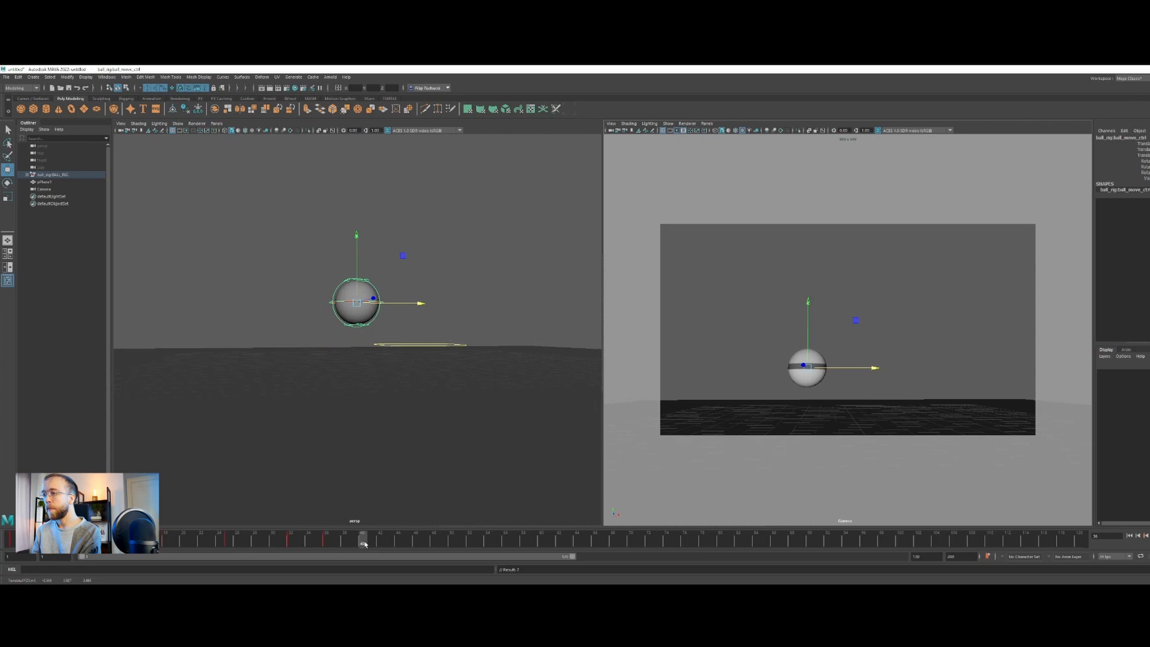
pyautogui.moveTo(861, 370); pyautogui.dragTo(873, 369)
pyautogui.moveTo(820, 337); pyautogui.dragTo(825, 373)
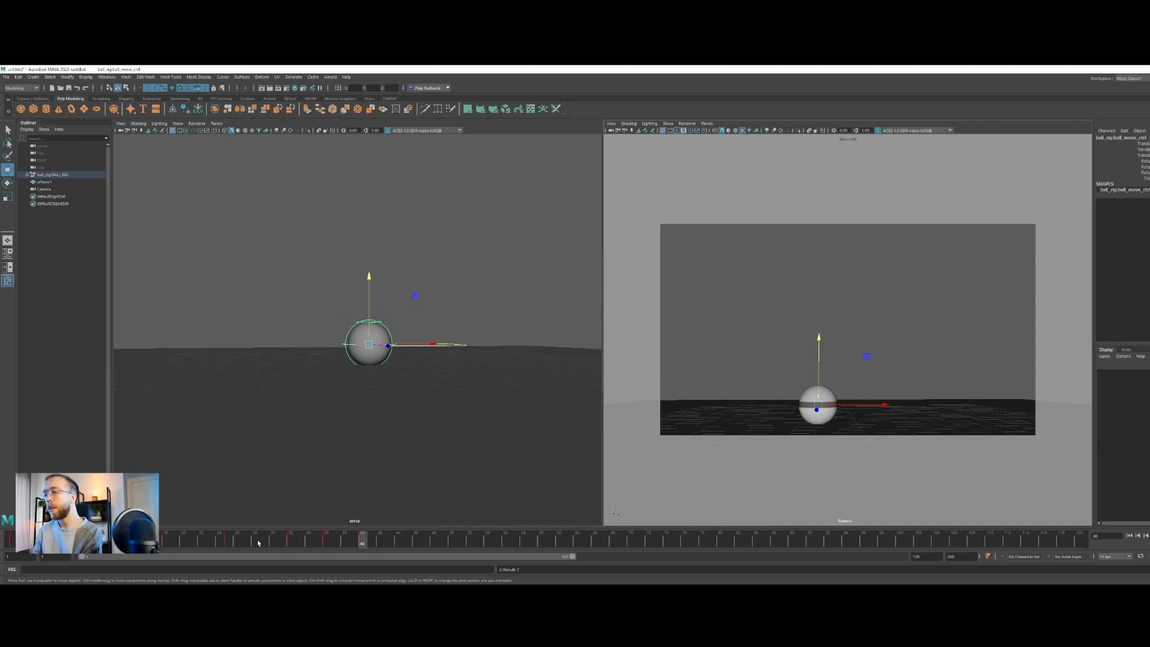
pyautogui.moveTo(361, 534); pyautogui.dragTo(326, 536)
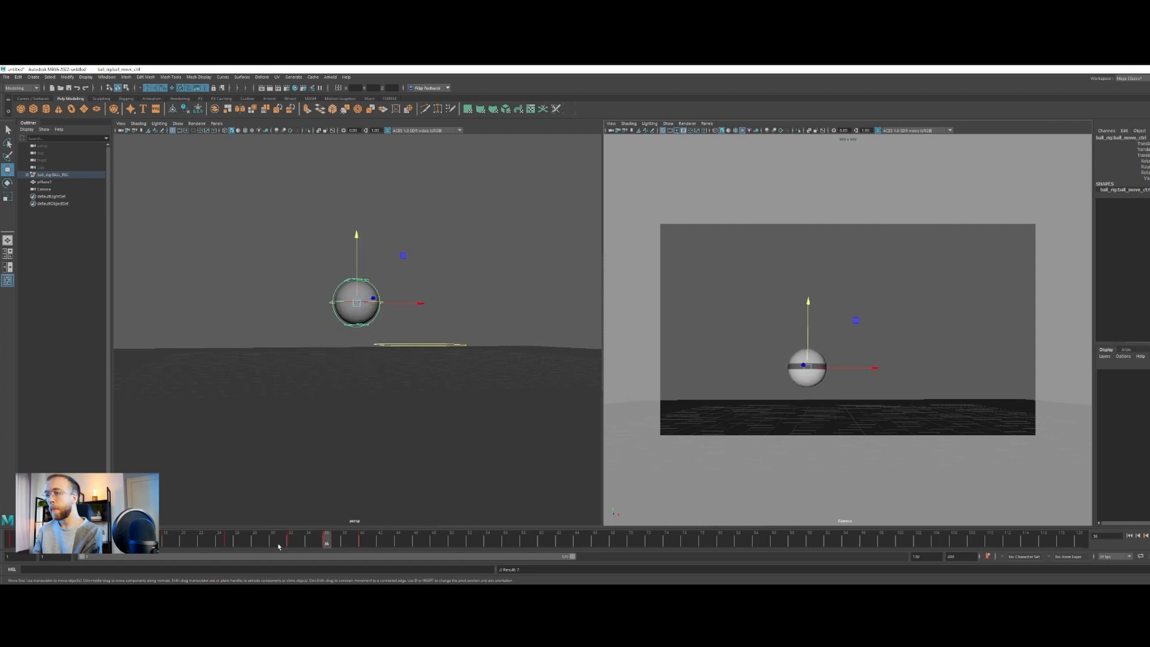
# Block the third bounce with a ground contact key at frame 46 and the ball raised to a lower peak at frame 43
pyautogui.click(227, 542)
pyautogui.click(327, 542)
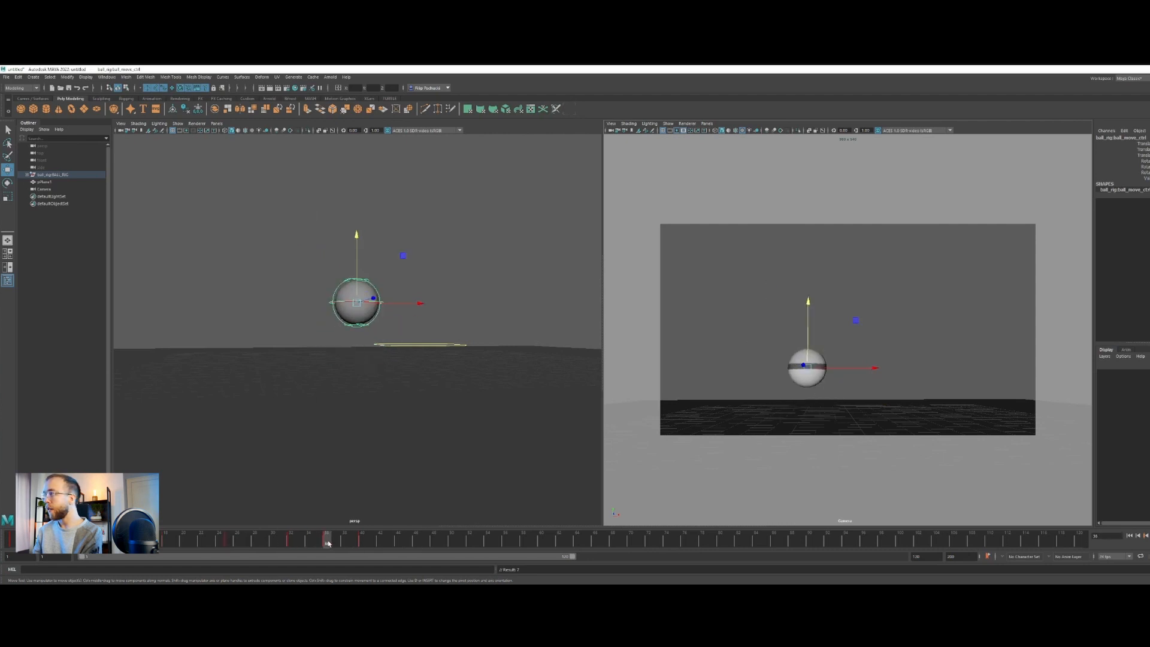
pyautogui.click(227, 542)
pyautogui.click(327, 542)
pyautogui.click(362, 542)
pyautogui.click(390, 543)
pyautogui.click(415, 543)
pyautogui.click(390, 542)
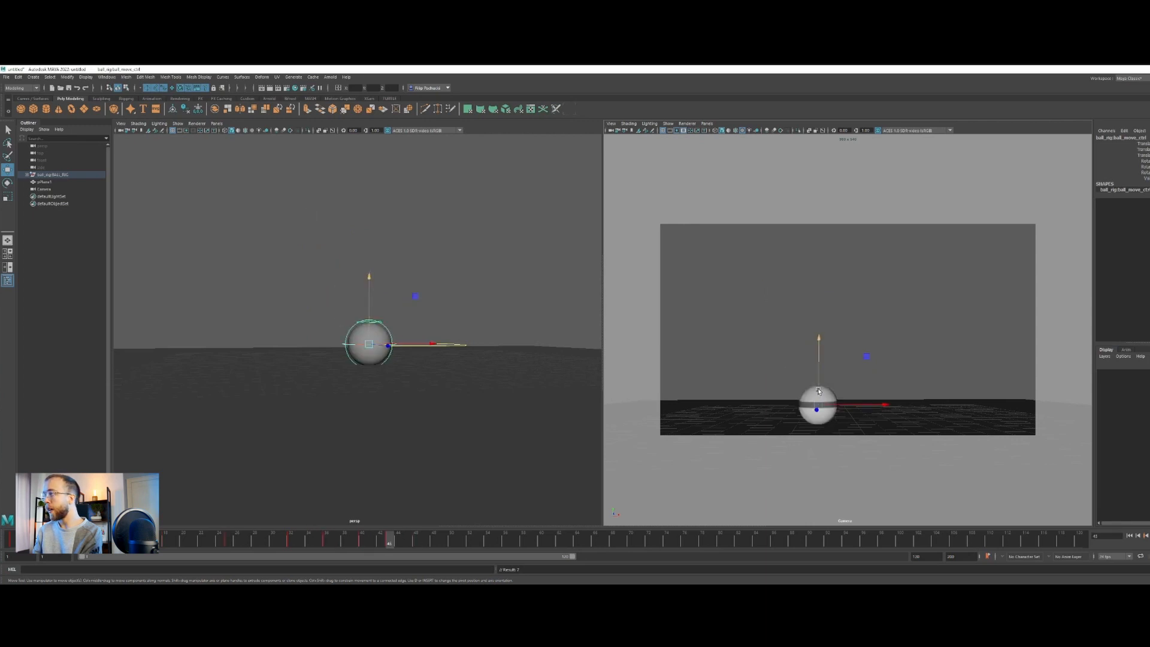
pyautogui.moveTo(818, 391); pyautogui.dragTo(818, 373)
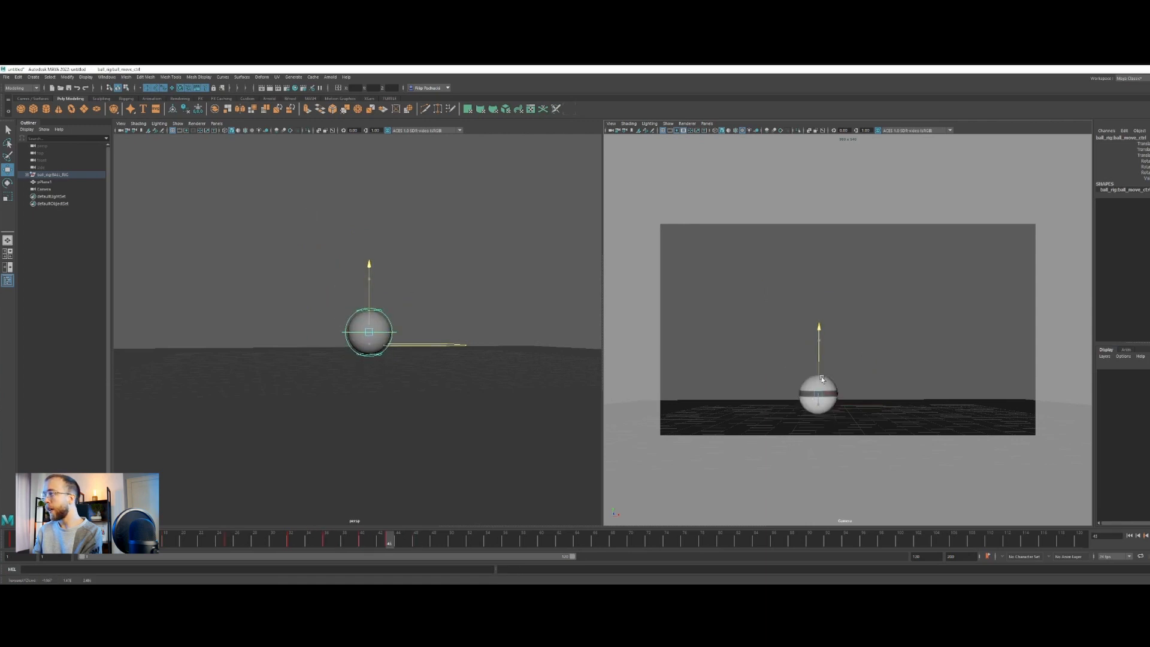
# Space the ball slightly forward along X at the frame 46 ground contact and the frame 43 bounce peak
pyautogui.click(417, 542)
pyautogui.moveTo(844, 404); pyautogui.dragTo(855, 404)
pyautogui.moveTo(326, 543); pyautogui.dragTo(388, 541)
pyautogui.moveTo(876, 391); pyautogui.dragTo(883, 391)
pyautogui.moveTo(394, 542); pyautogui.dragTo(416, 542)
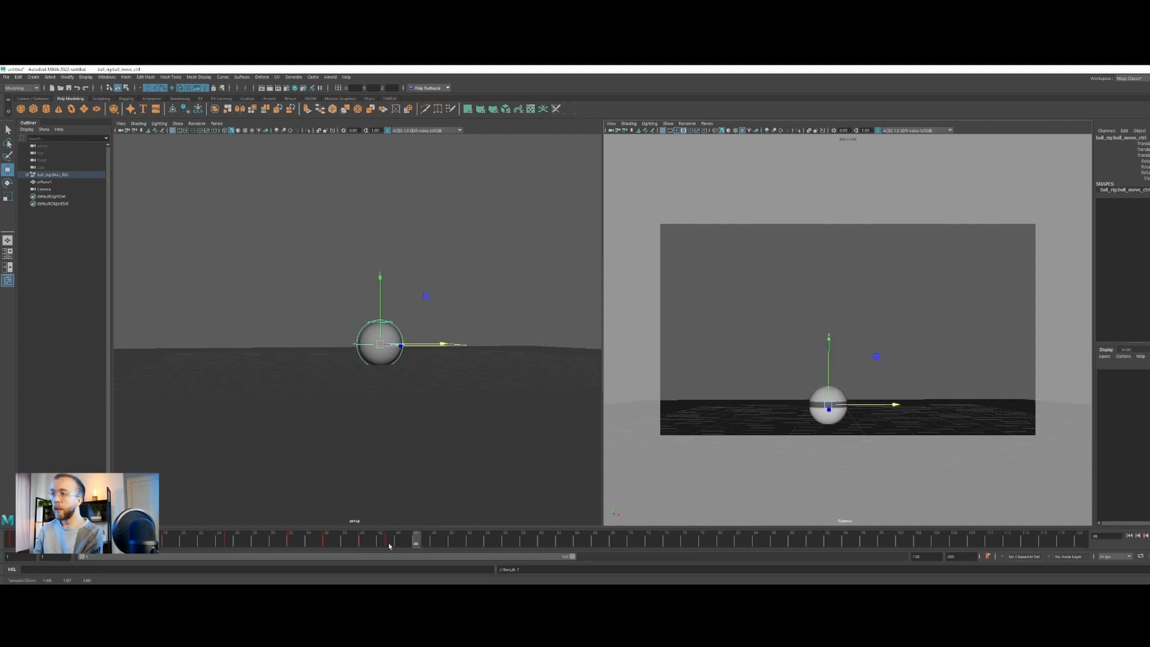
# Block the last small bounce with a ground contact key at frame 50 and the ball raised slightly at frame 48
pyautogui.moveTo(333, 543); pyautogui.dragTo(272, 542)
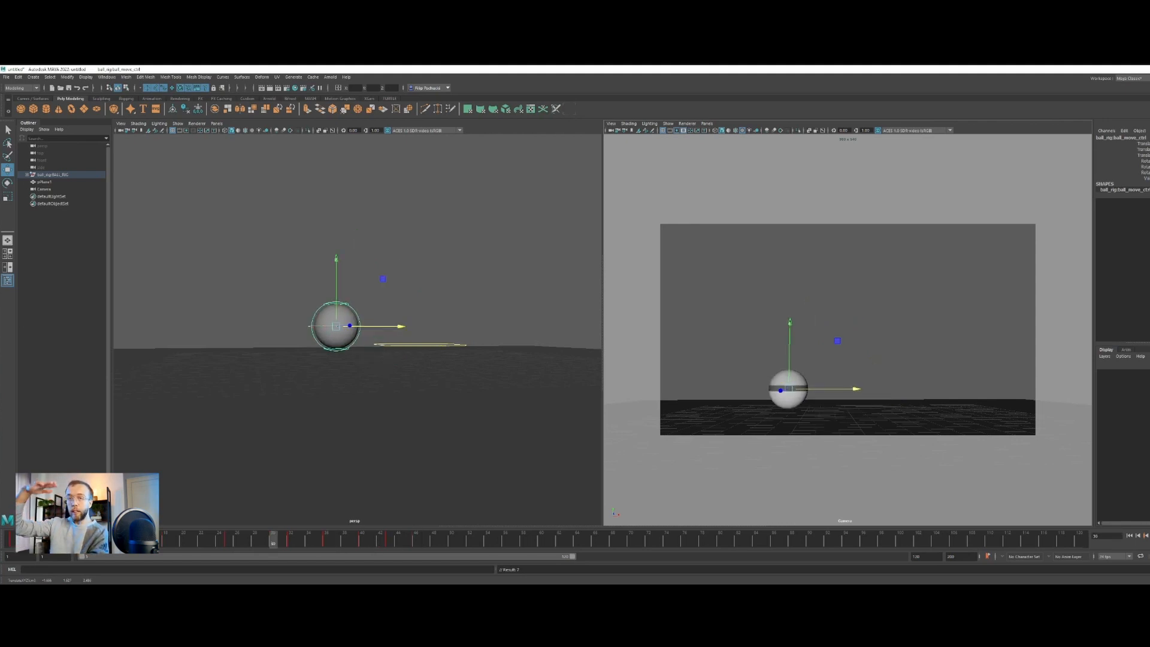
pyautogui.click(289, 544)
pyautogui.moveTo(290, 543); pyautogui.dragTo(416, 542)
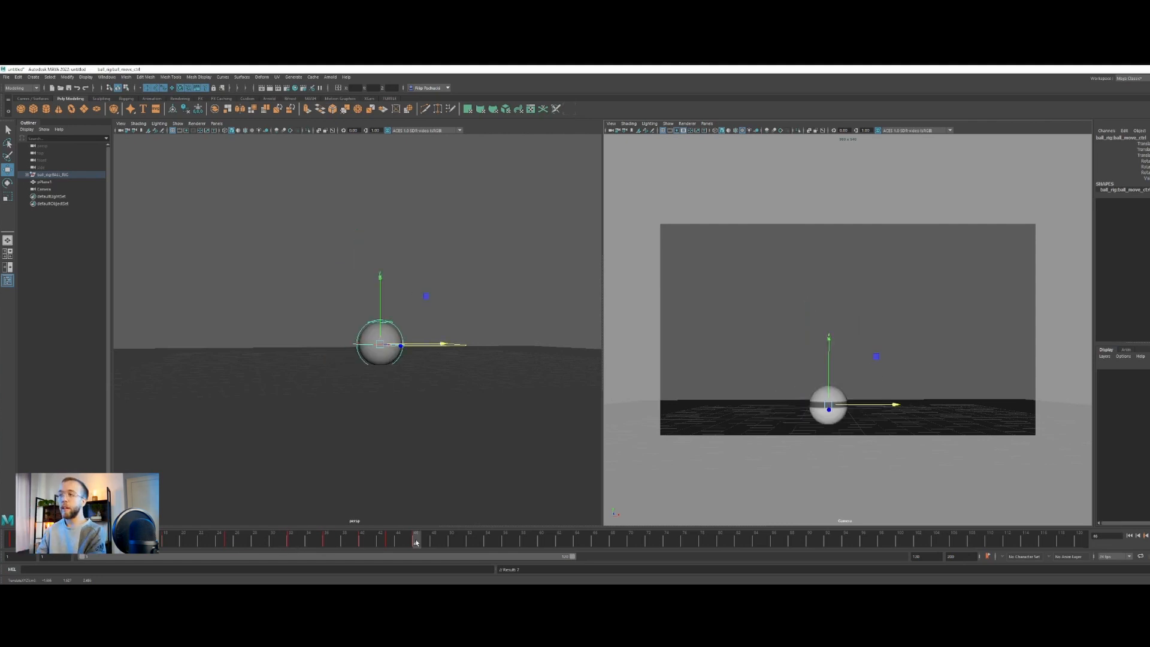
pyautogui.click(437, 541)
pyautogui.click(450, 542)
pyautogui.press(',')
pyautogui.hotkey('alt', '.')
pyautogui.hotkey('alt', '.')
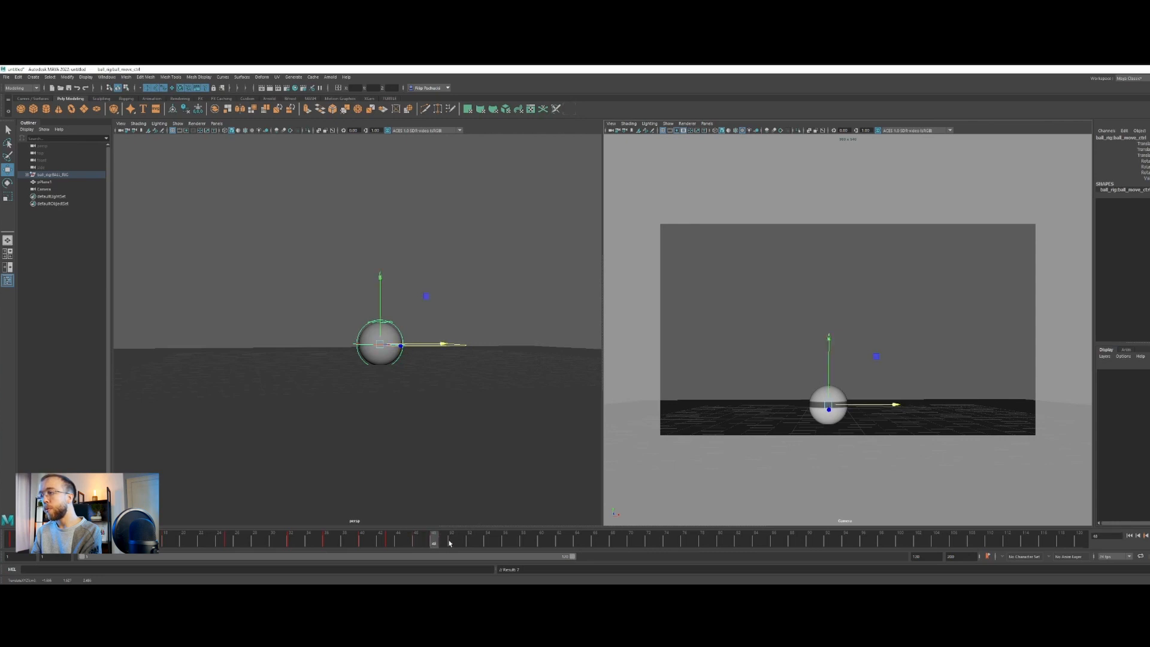
pyautogui.click(452, 543)
pyautogui.click(437, 543)
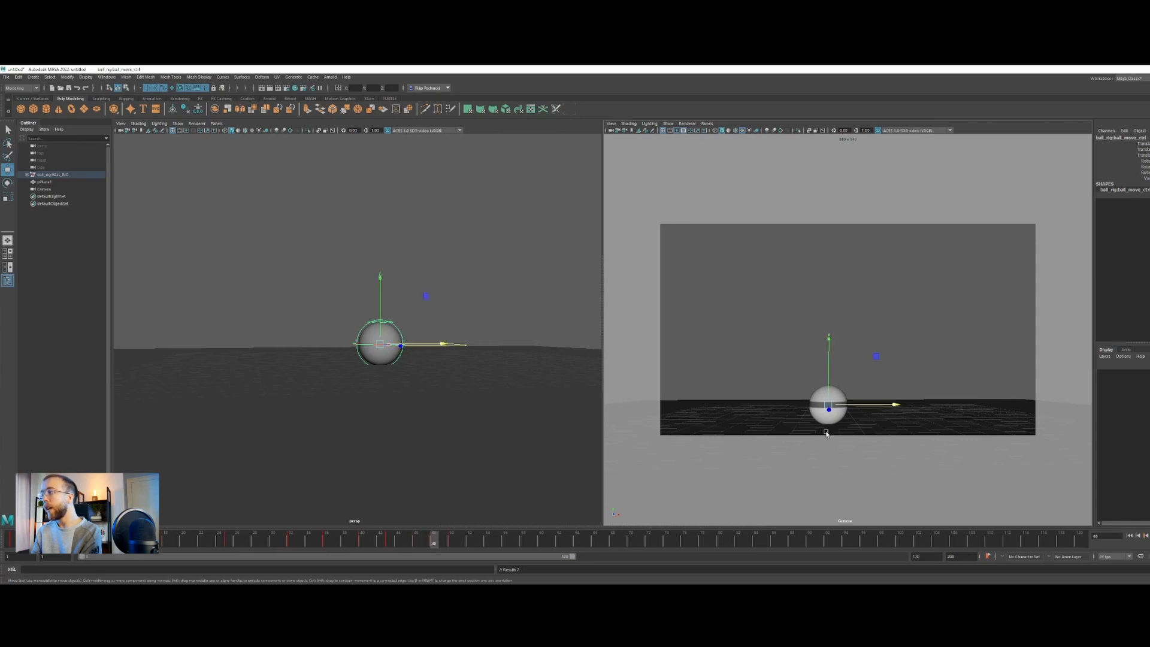
pyautogui.moveTo(831, 389); pyautogui.dragTo(831, 383)
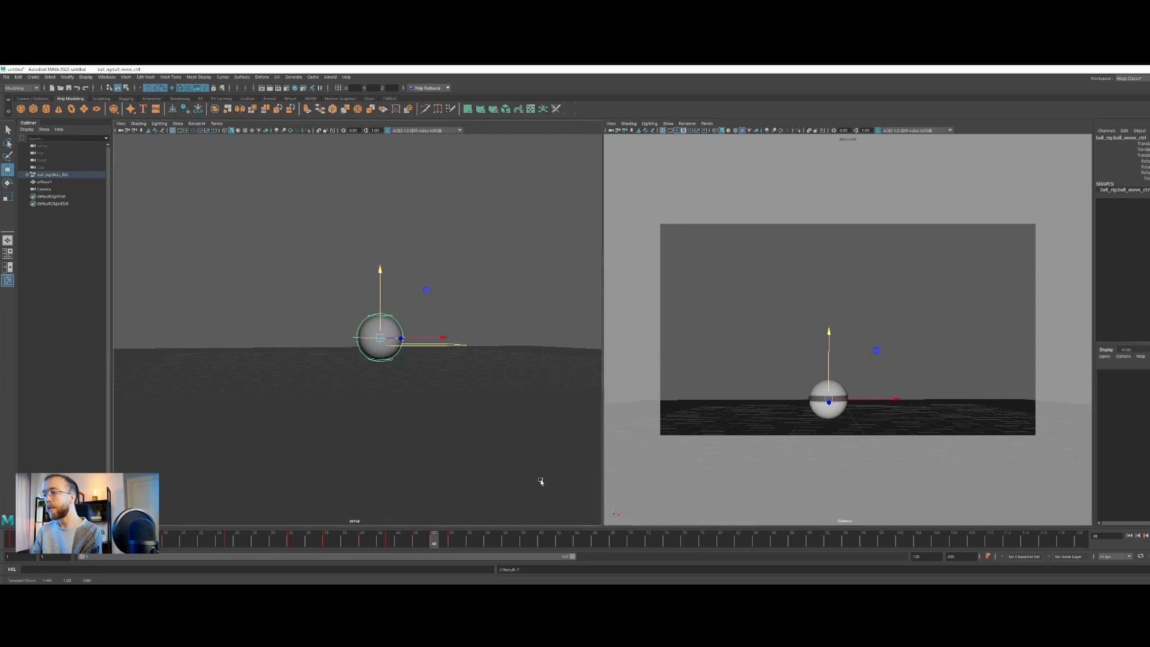
# Play the blocked bounce animation from the first frame to check its timing
pyautogui.moveTo(433, 539); pyautogui.dragTo(11, 531)
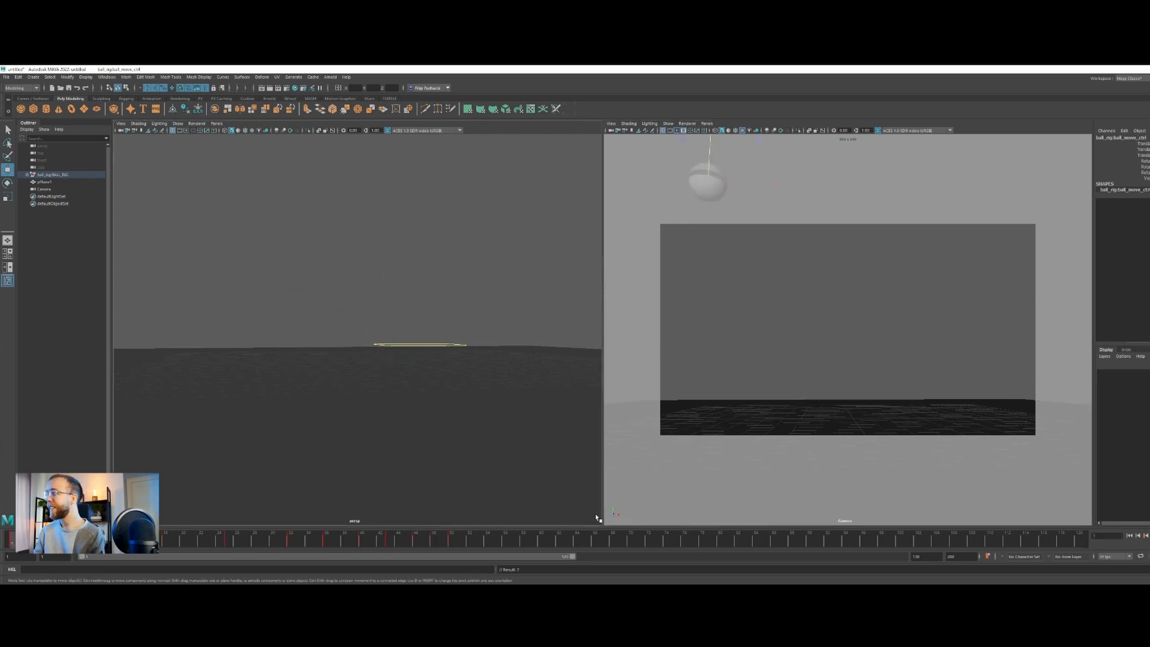
pyautogui.click(1145, 534)
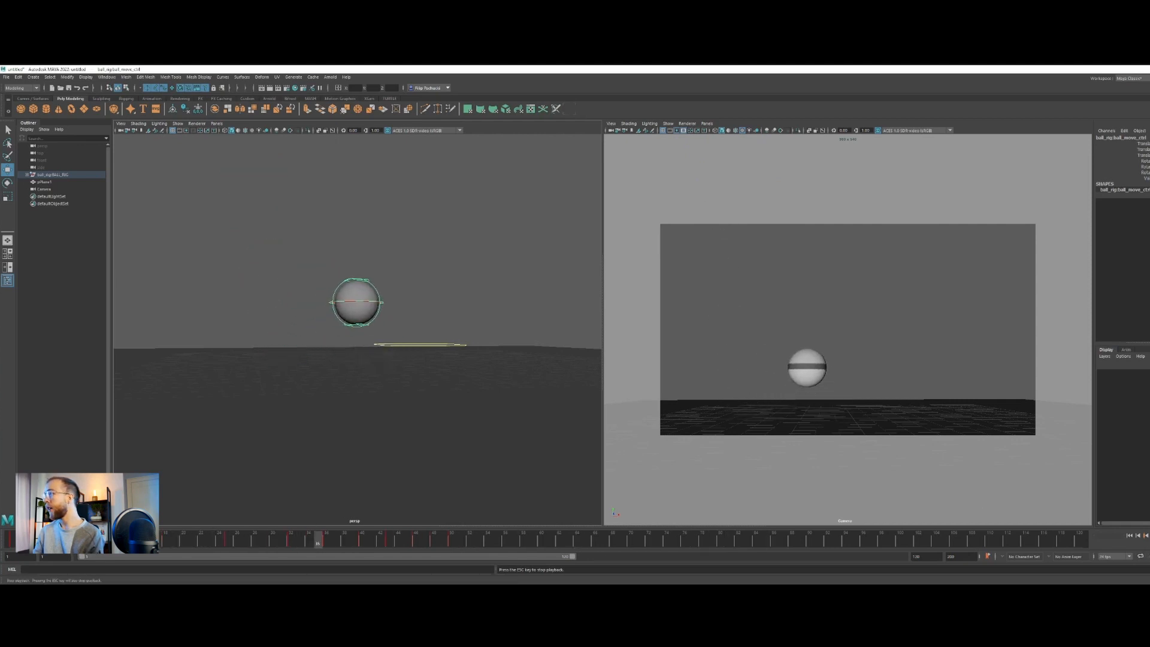
pyautogui.press('Escape')
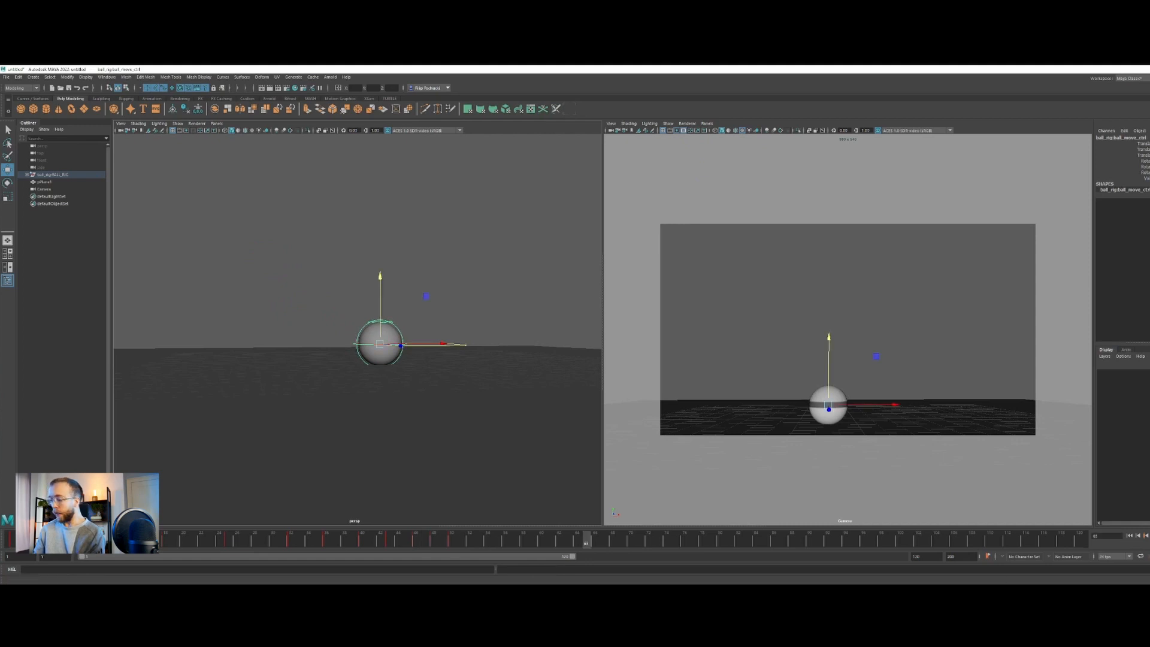
# Switch to the reference video in VLC media player and replay the onion's bounces to study how it hits and settles
pyautogui.hotkey('alt', 'Tab')
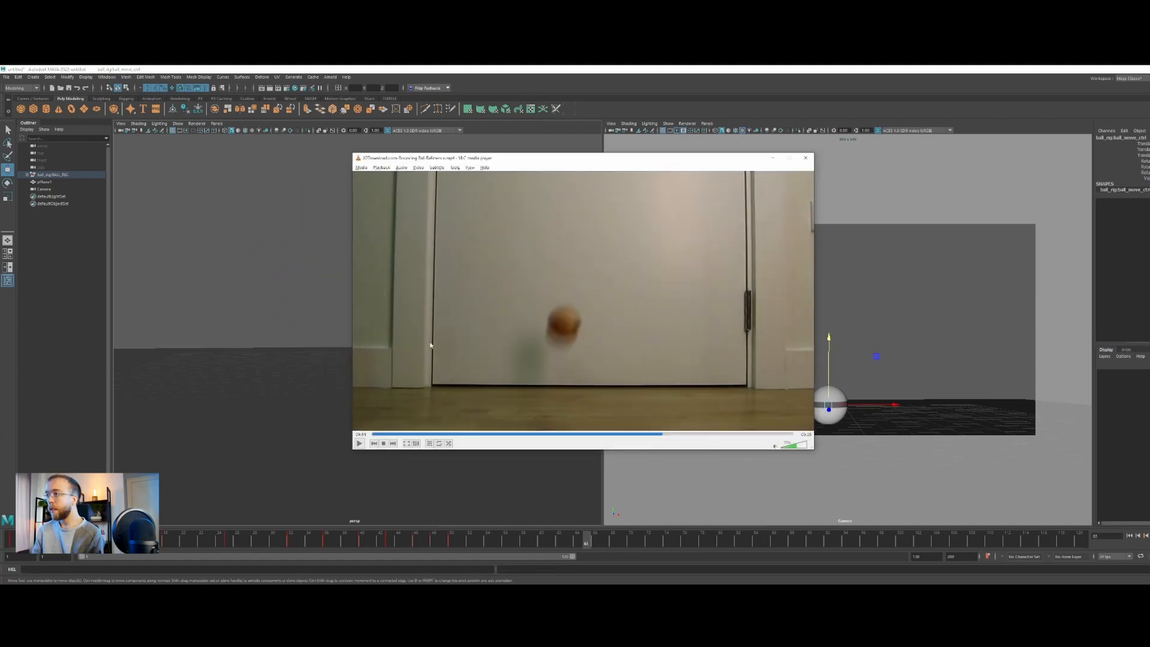
pyautogui.click(359, 443)
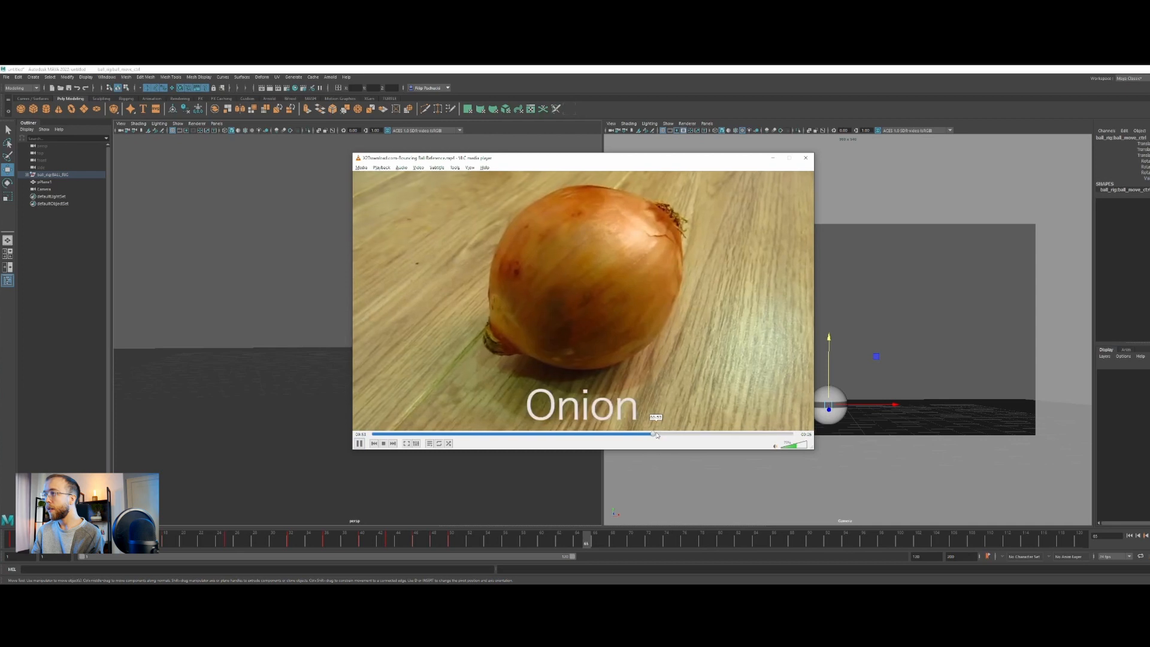
pyautogui.click(656, 434)
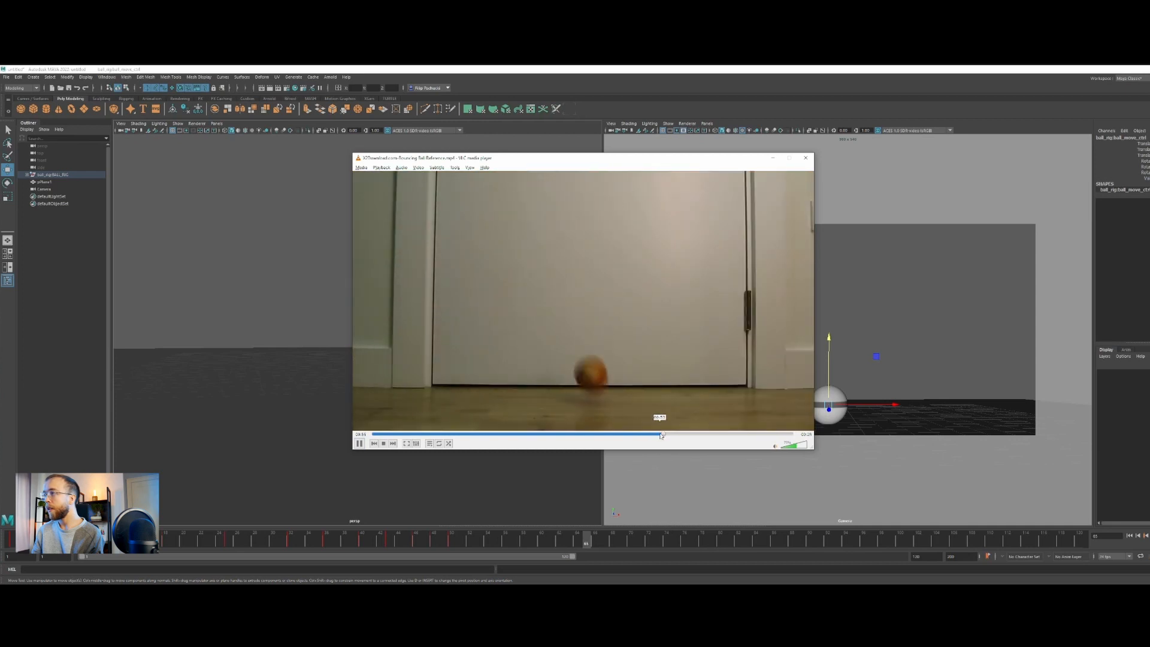
pyautogui.click(662, 434)
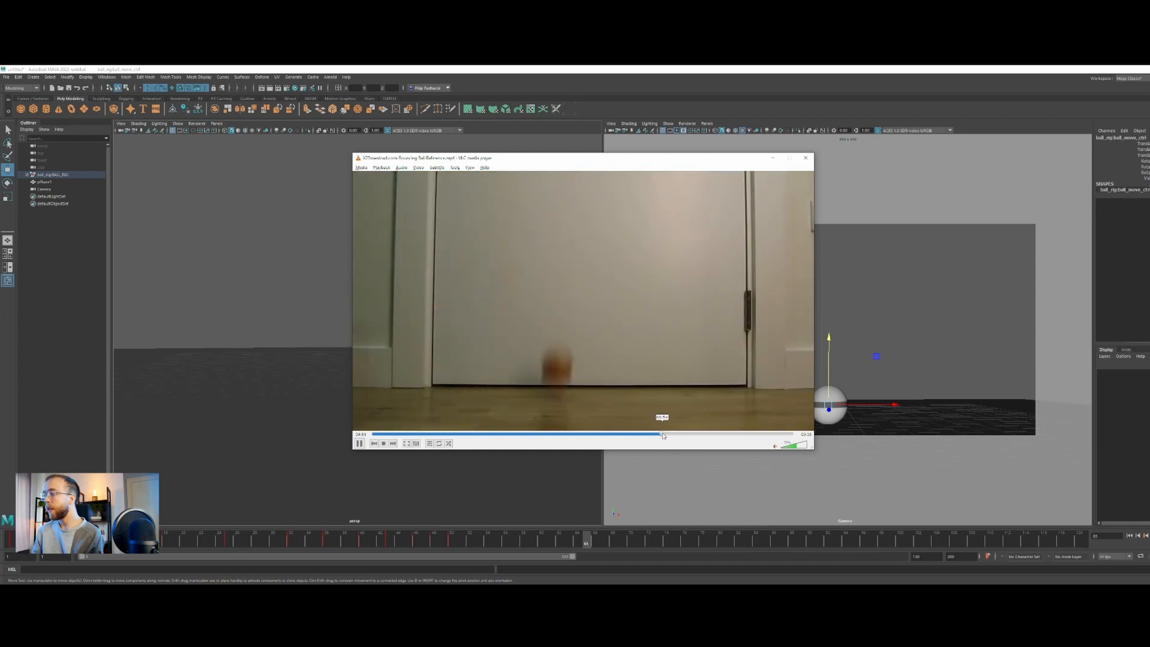
pyautogui.click(662, 434)
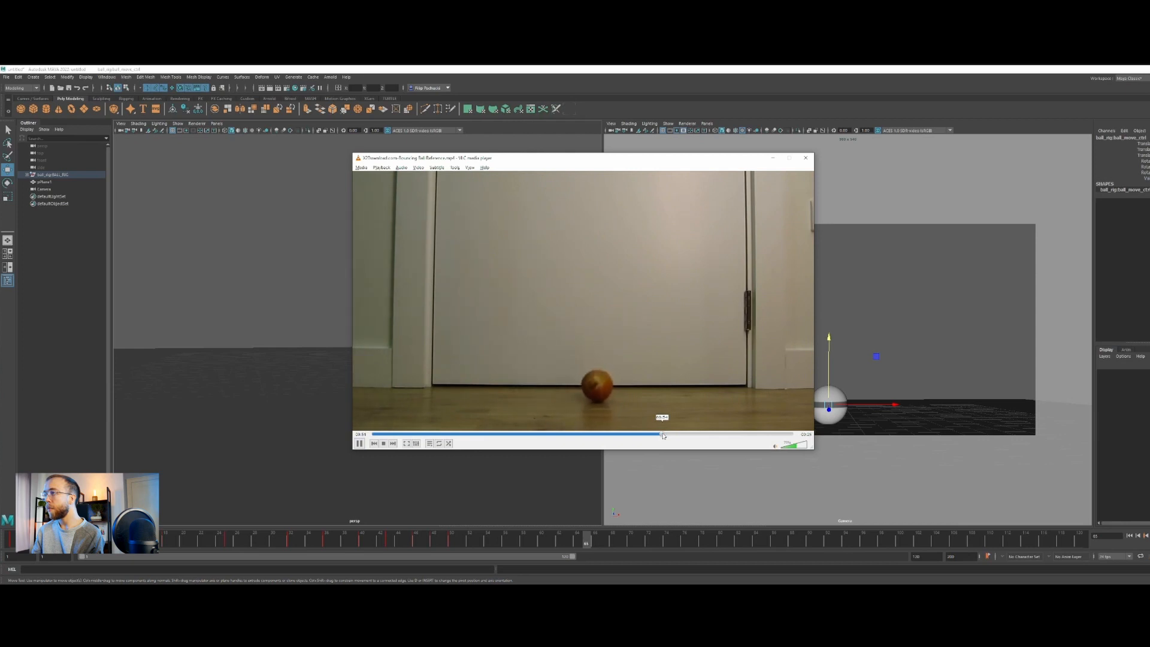
pyautogui.click(662, 435)
pyautogui.click(663, 435)
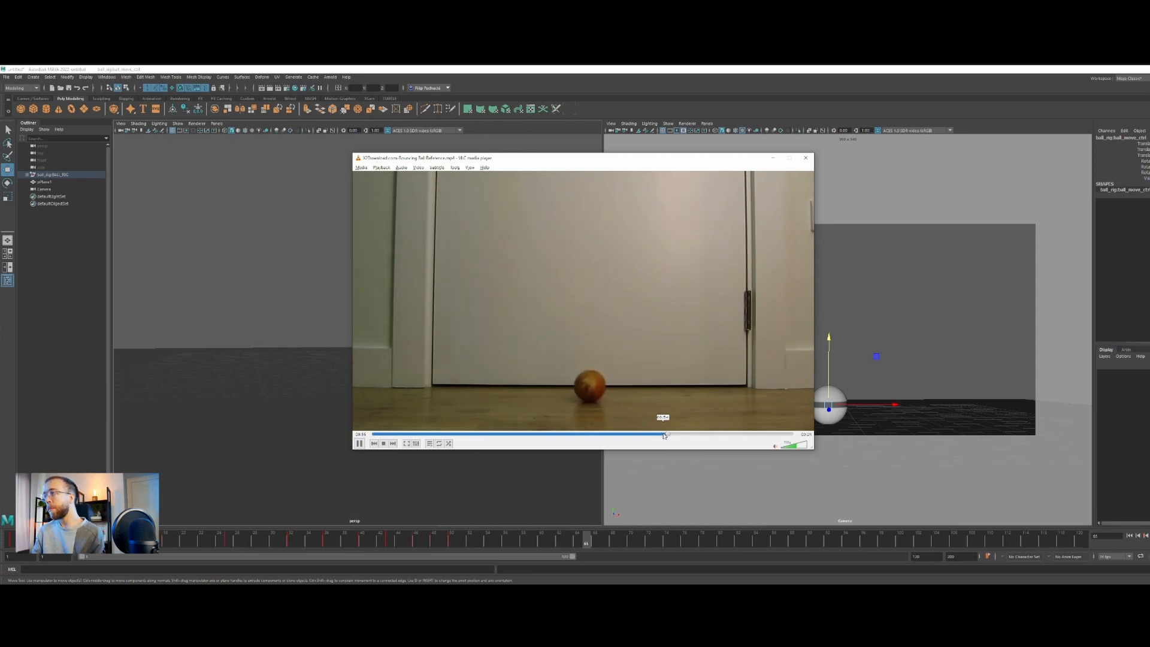
pyautogui.click(663, 435)
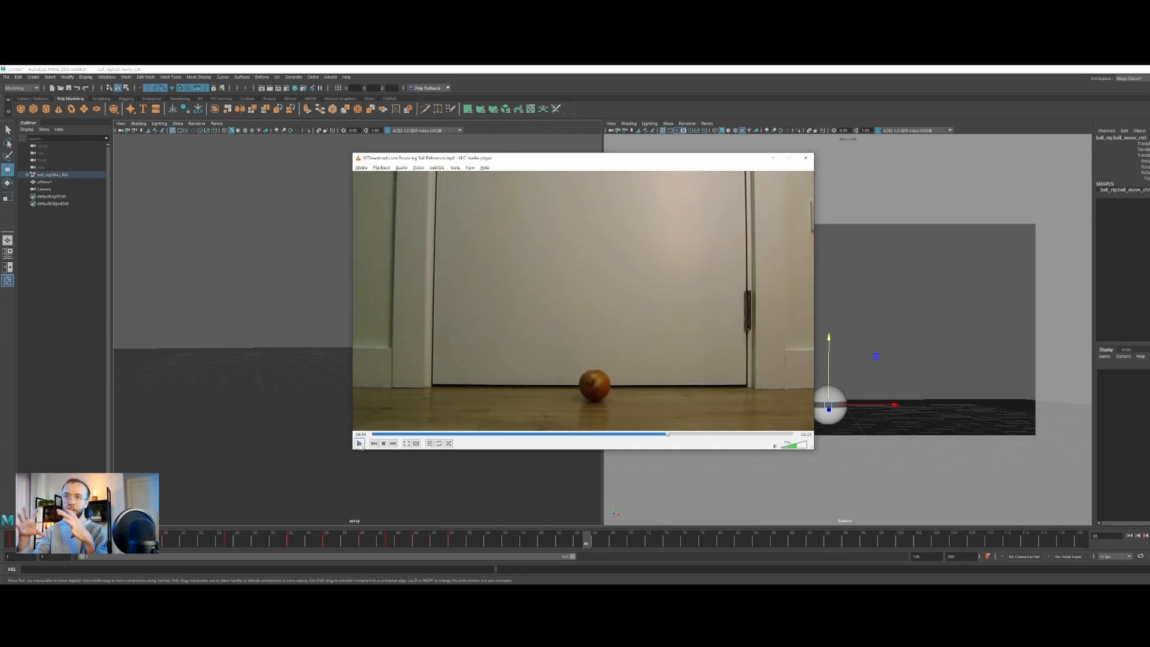
pyautogui.click(665, 435)
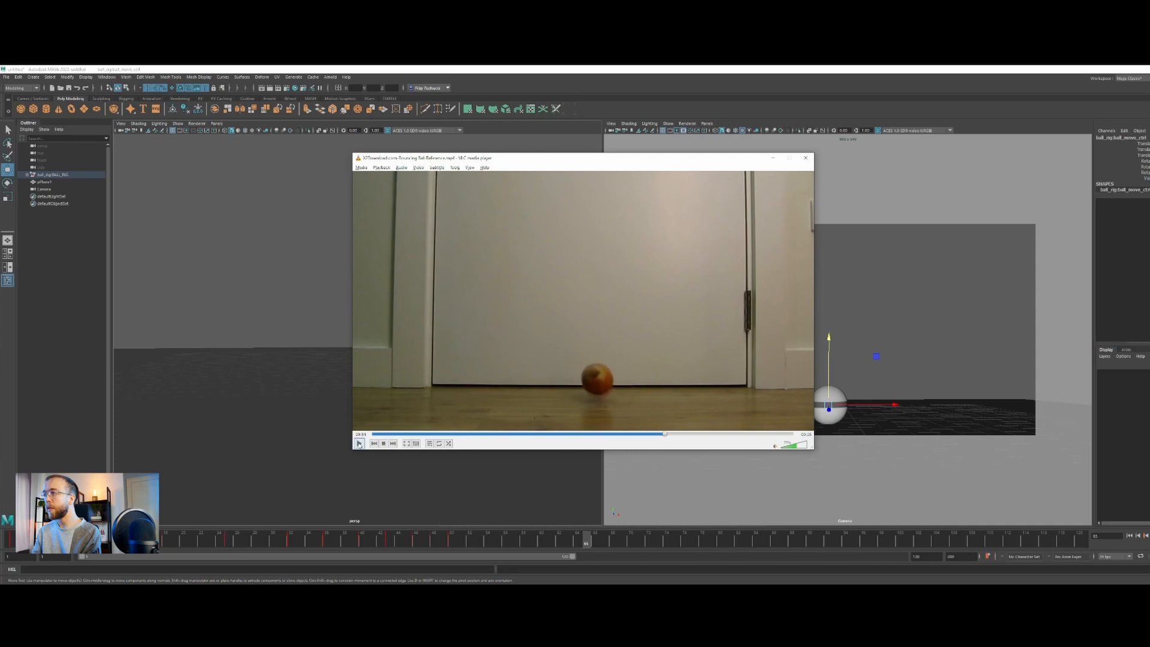
pyautogui.click(359, 445)
pyautogui.press('space')
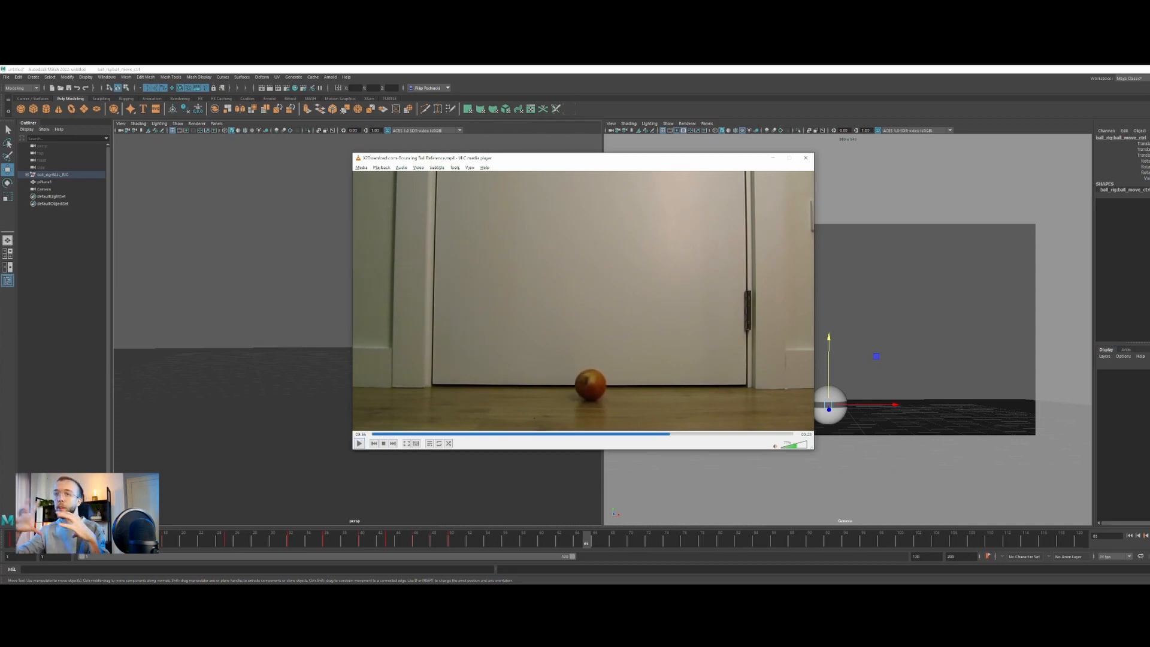
# Back in Maya, select the ball's move control and isolate its Translate Y curve in the Graph Editor, sized to leave the camera view uncovered
pyautogui.keyDown('alt'); pyautogui.moveTo(422, 359); pyautogui.dragTo(452, 361); pyautogui.keyUp('alt')
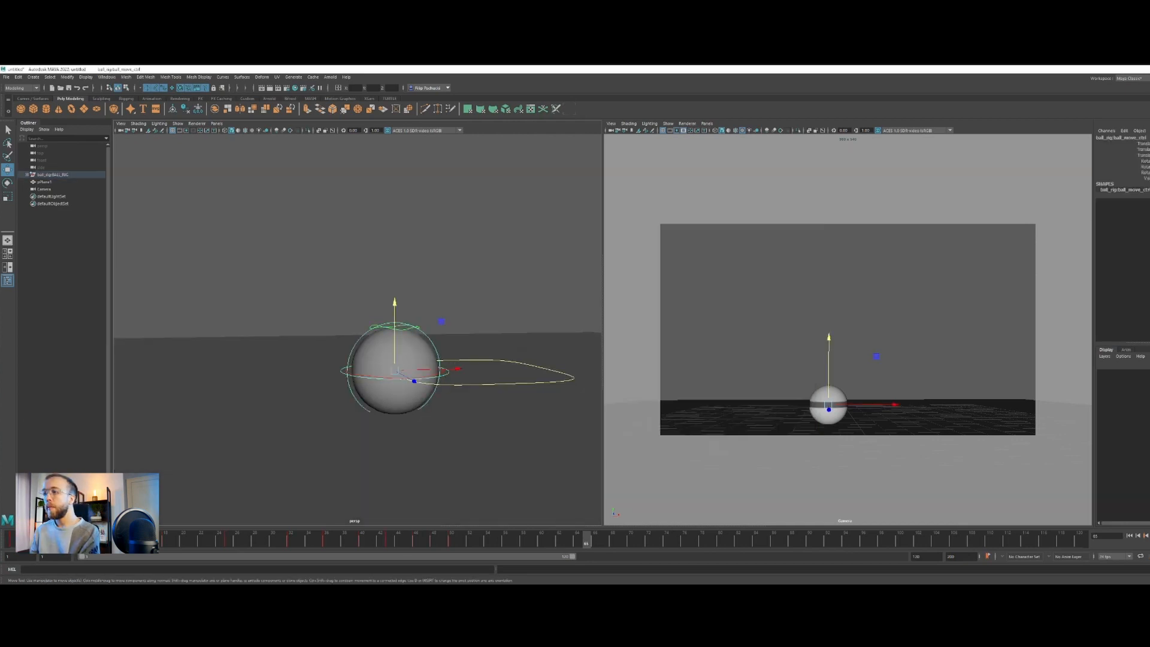
pyautogui.moveTo(427, 540); pyautogui.dragTo(452, 522)
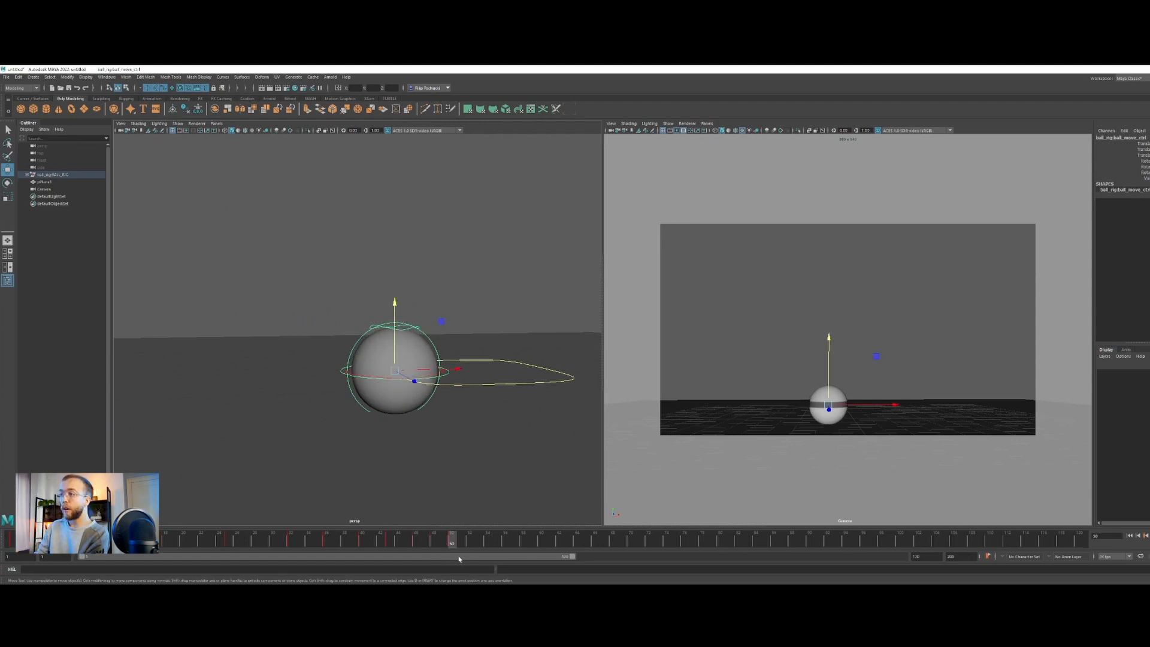
pyautogui.click(106, 77)
pyautogui.moveTo(135, 118)
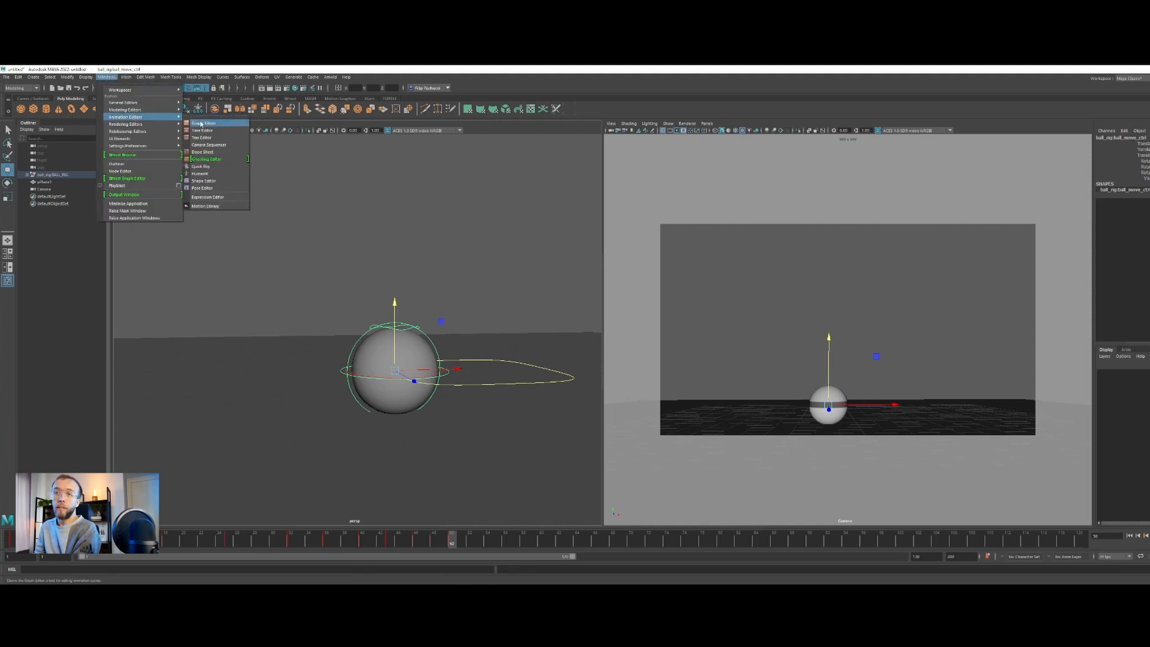
pyautogui.click(202, 124)
pyautogui.moveTo(832, 139); pyautogui.dragTo(386, 140)
pyautogui.moveTo(700, 356); pyautogui.dragTo(597, 522)
pyautogui.click(167, 200)
pyautogui.keyDown('alt'); pyautogui.moveTo(427, 421); pyautogui.dragTo(421, 420, button='middle'); pyautogui.keyUp('alt')
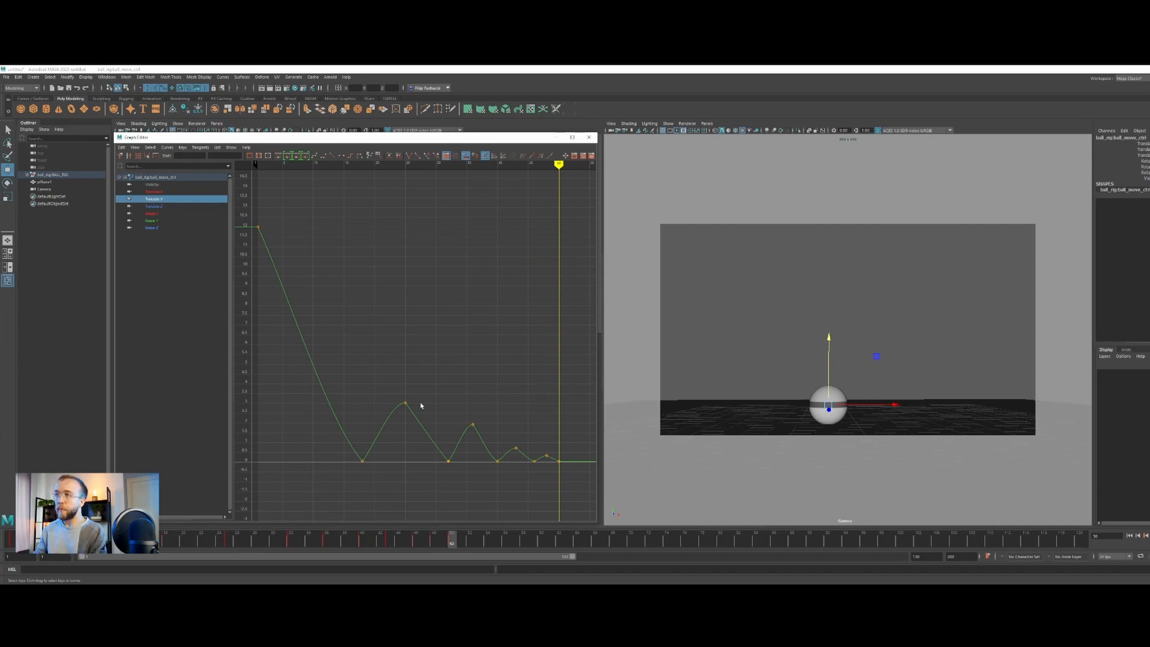
pyautogui.scroll(-3, 364, 333)
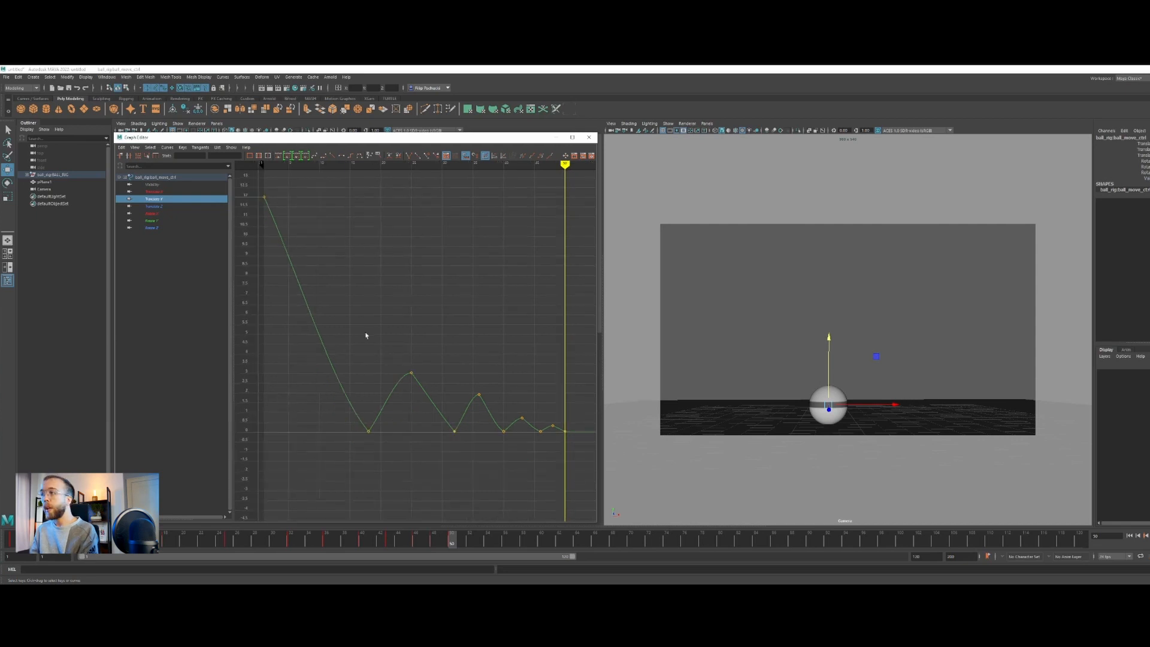
pyautogui.click(157, 192)
pyautogui.click(163, 200)
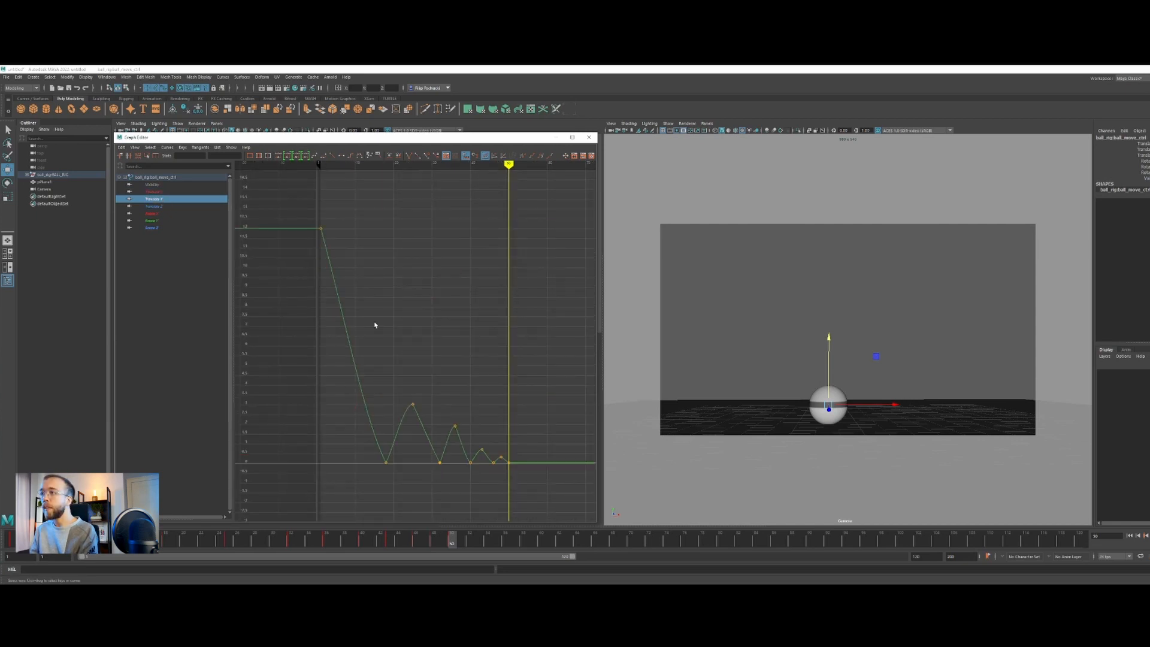
# Try moving selected bounce keys on the Translate Y curve, undoing the edits and clearing the key selection
pyautogui.moveTo(374, 325); pyautogui.dragTo(539, 521)
pyautogui.moveTo(515, 455); pyautogui.dragTo(500, 385, button='middle')
pyautogui.hotkey('ctrl', 'z')
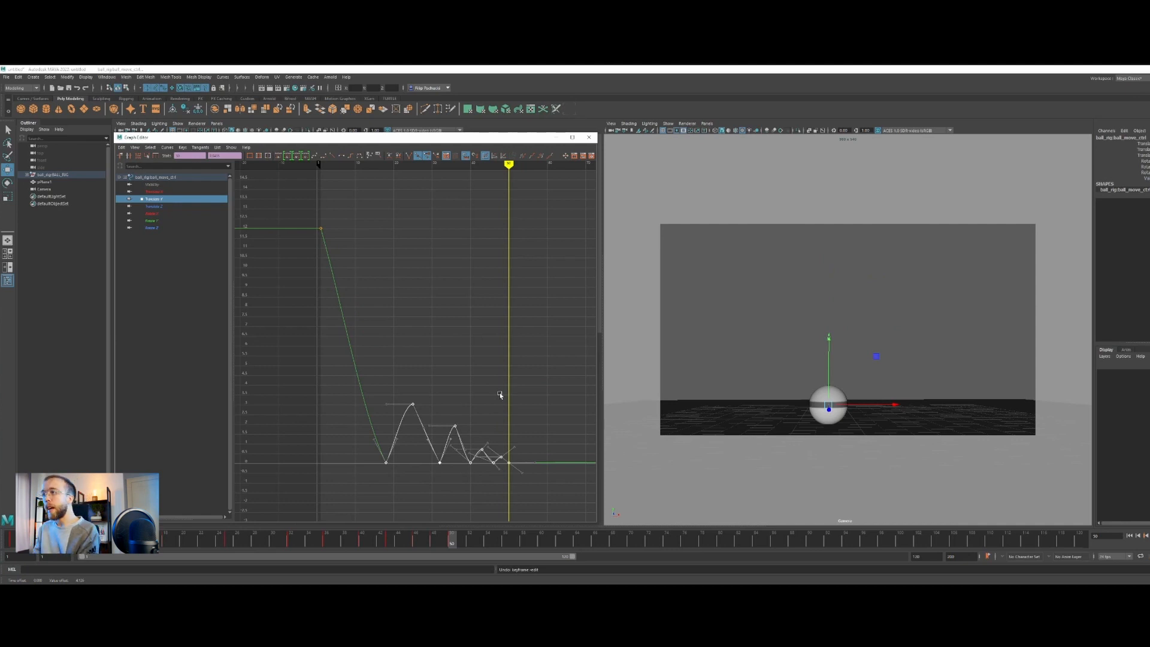
pyautogui.click(414, 454)
pyautogui.keyDown('alt'); pyautogui.moveTo(405, 424); pyautogui.dragTo(412, 417, button='middle'); pyautogui.keyUp('alt')
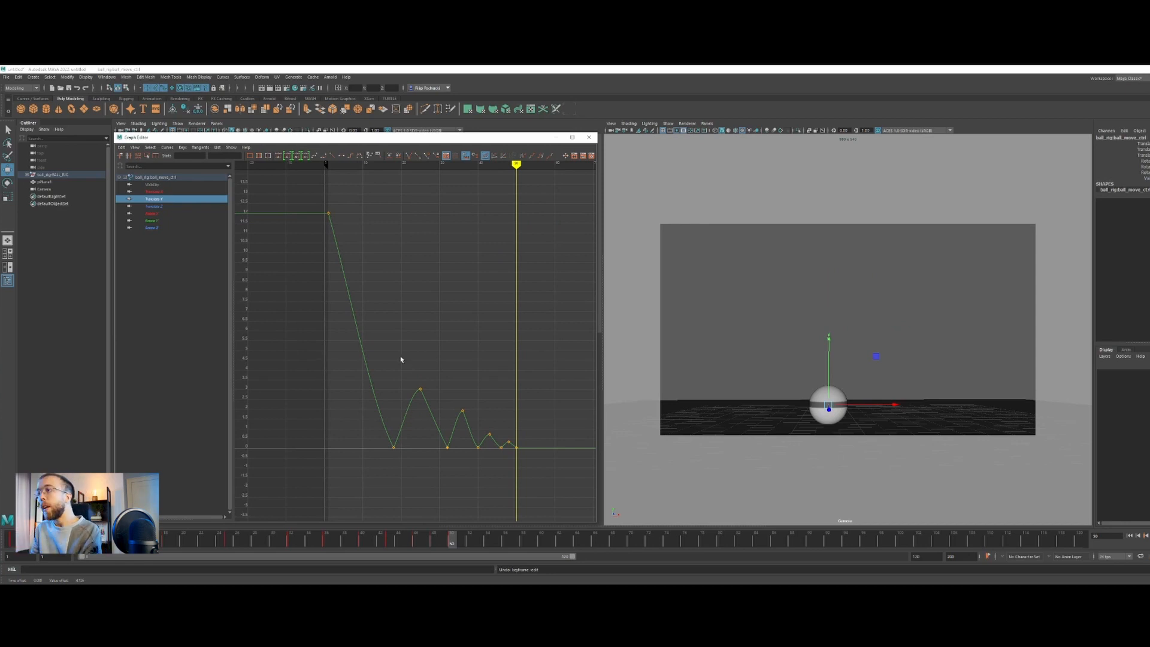
pyautogui.moveTo(305, 181); pyautogui.dragTo(526, 473)
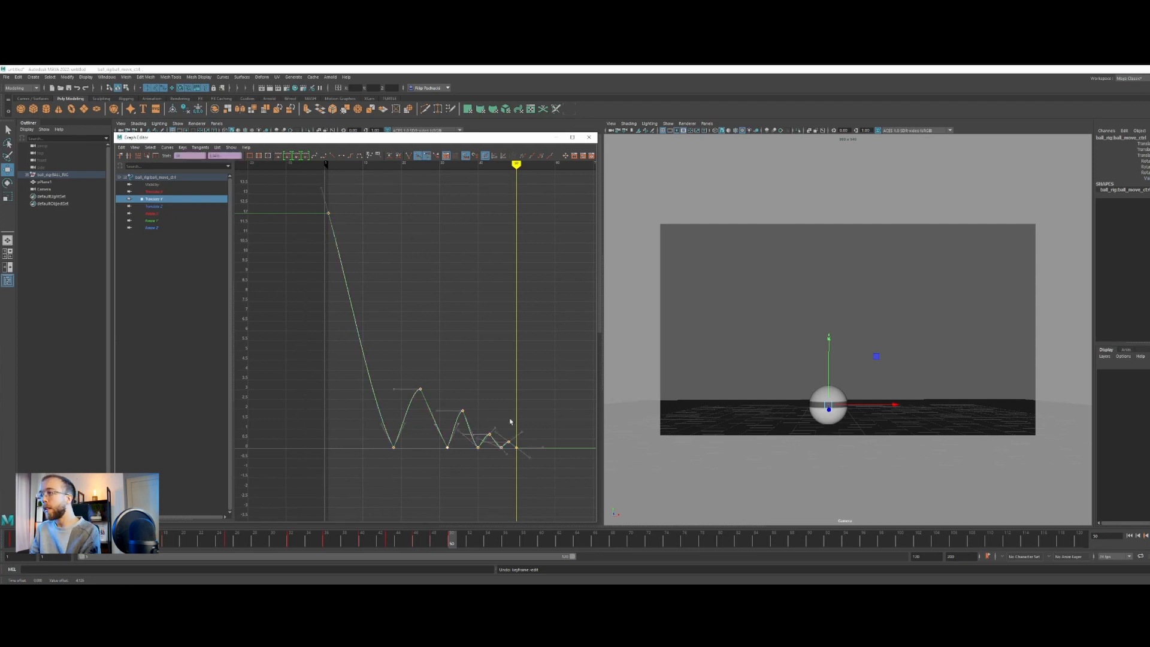
pyautogui.keyDown('shift'); pyautogui.moveTo(526, 465); pyautogui.dragTo(520, 448, button='middle'); pyautogui.keyUp('shift')
pyautogui.hotkey('ctrl', 'z')
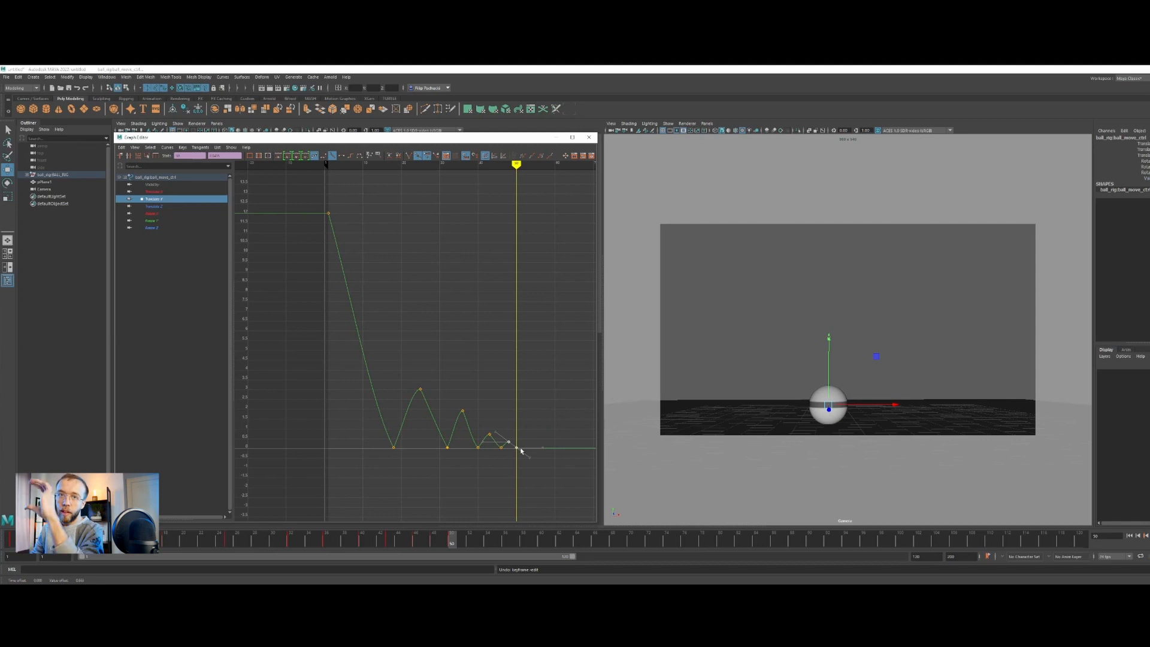
pyautogui.click(537, 490)
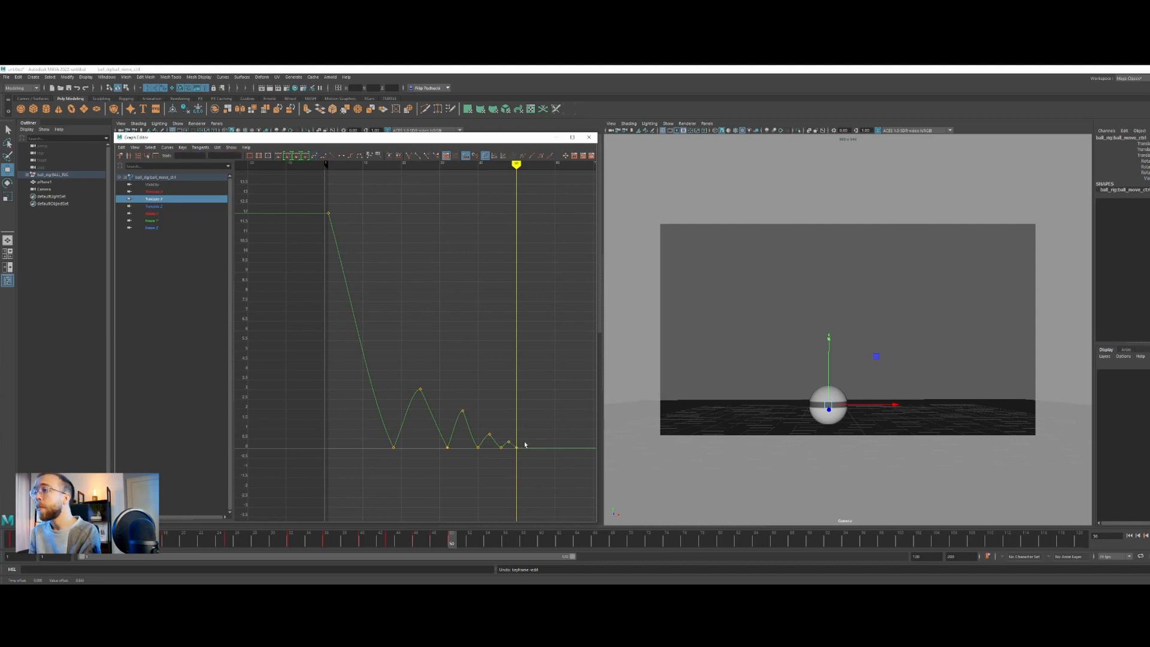
# Go to the ball's first ground contact at frame 18 and examine the Translate X and Translate Z curves
pyautogui.moveTo(496, 166); pyautogui.dragTo(395, 176)
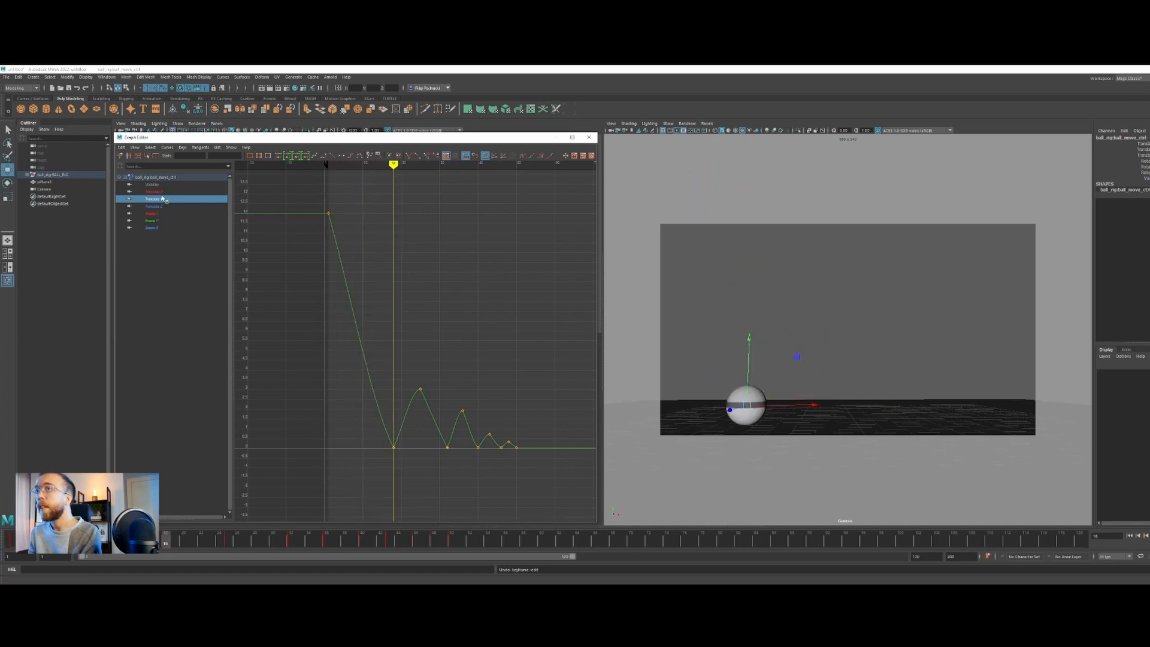
pyautogui.click(160, 192)
pyautogui.moveTo(372, 248); pyautogui.dragTo(470, 388)
pyautogui.keyDown('shift'); pyautogui.moveTo(444, 472); pyautogui.dragTo(453, 367, button='middle'); pyautogui.keyUp('shift')
pyautogui.click(463, 378)
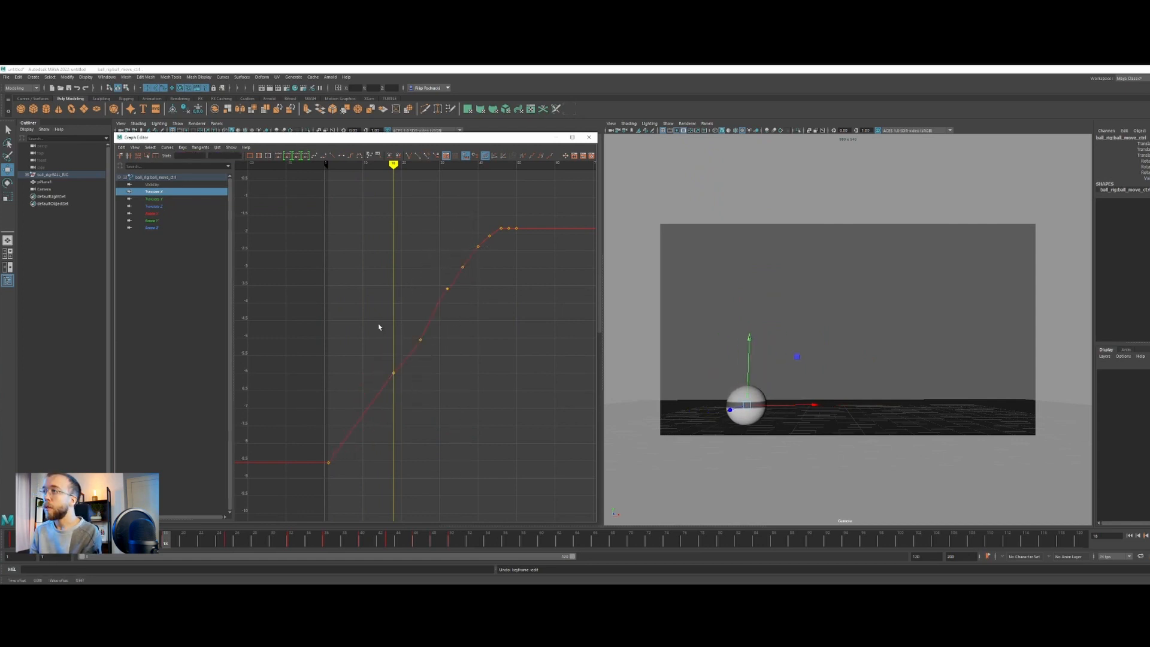
pyautogui.click(154, 206)
pyautogui.moveTo(375, 324); pyautogui.dragTo(458, 391)
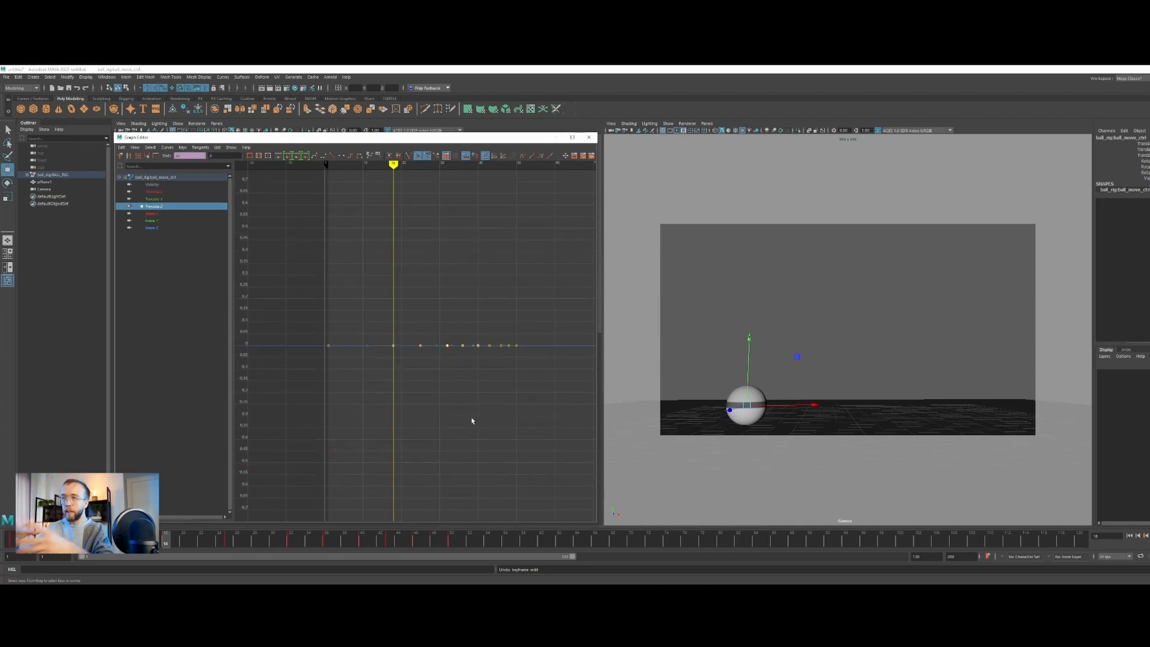
pyautogui.click(452, 393)
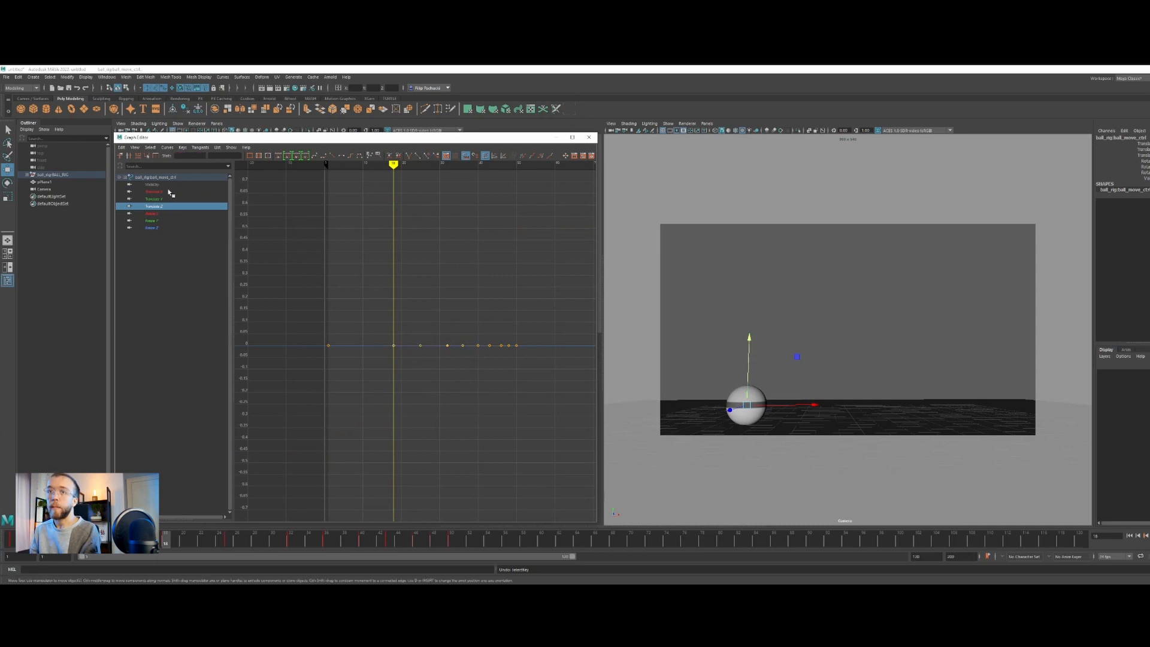
# Isolate the Translate Y curve, apply auto tangents to its starting key and angle the key's outgoing handle steeply down along the fall
pyautogui.click(165, 200)
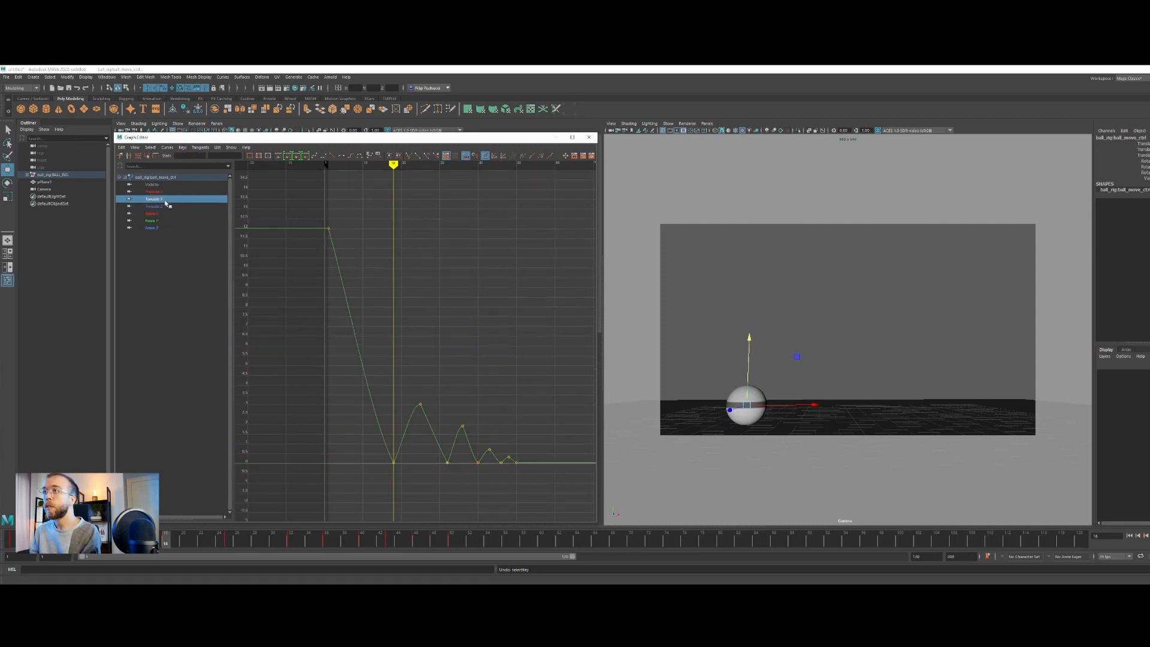
pyautogui.keyDown('alt'); pyautogui.moveTo(452, 517); pyautogui.dragTo(426, 460, button='middle'); pyautogui.keyUp('alt')
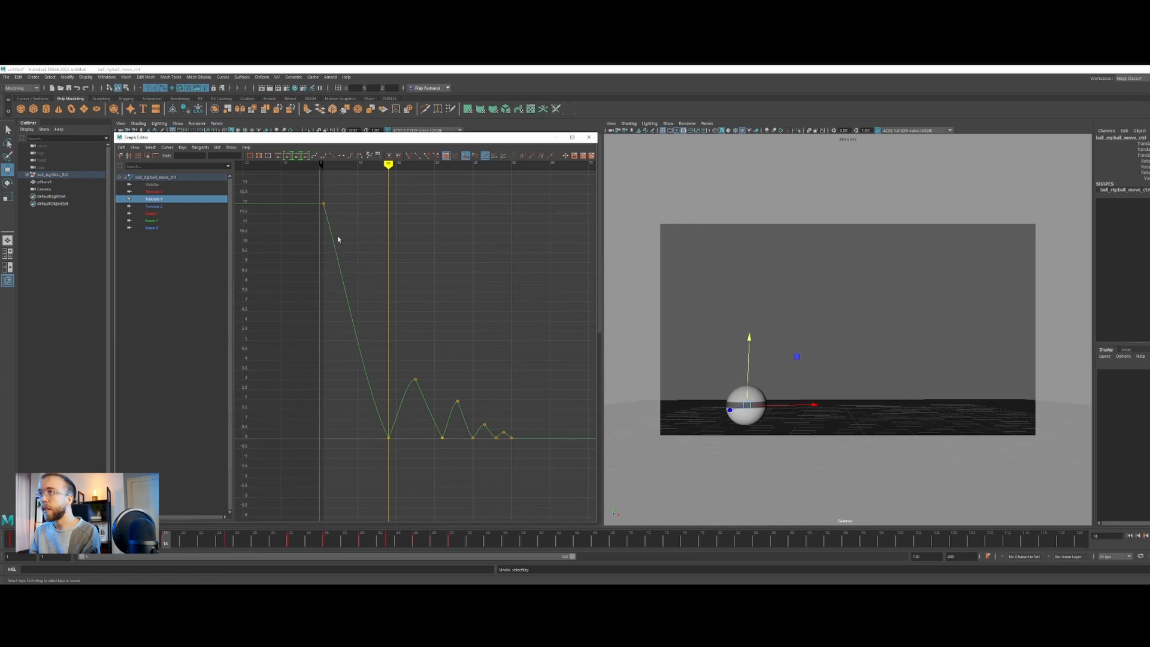
pyautogui.moveTo(388, 164); pyautogui.dragTo(338, 167)
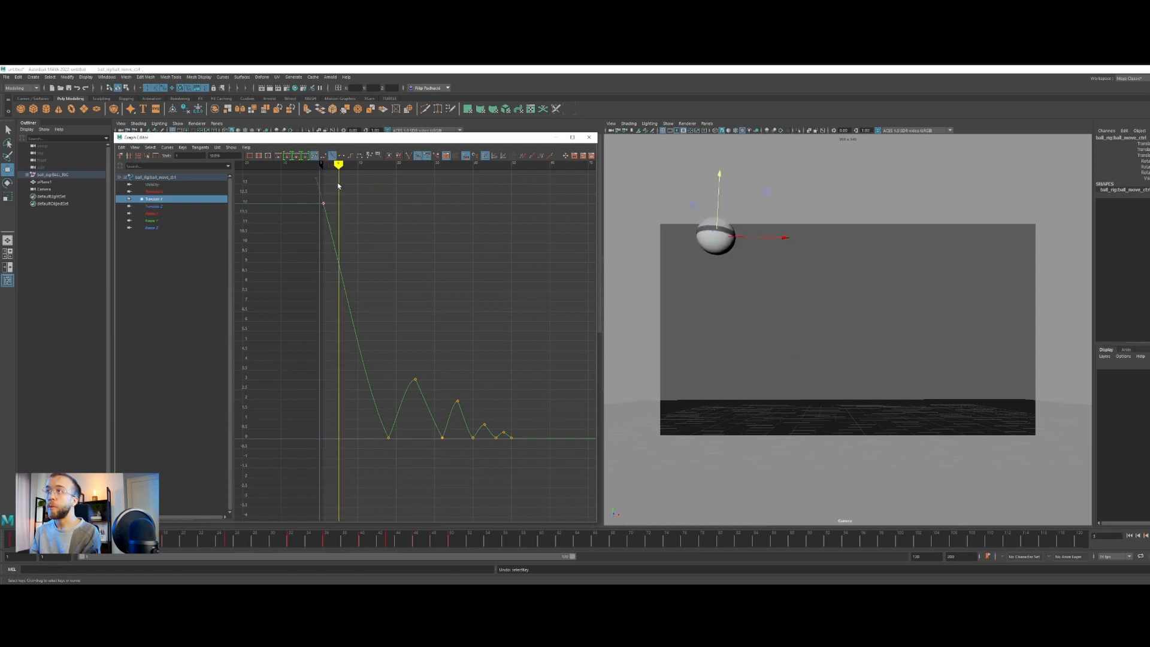
pyautogui.click(279, 156)
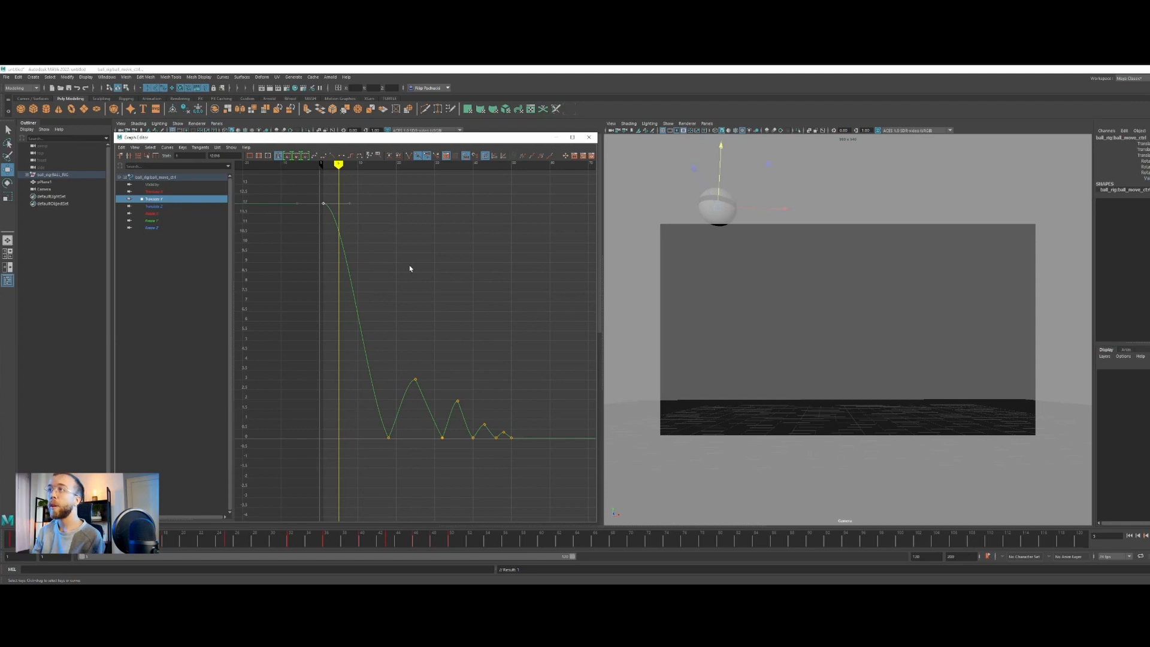
pyautogui.click(349, 203)
pyautogui.moveTo(349, 203); pyautogui.dragTo(331, 231)
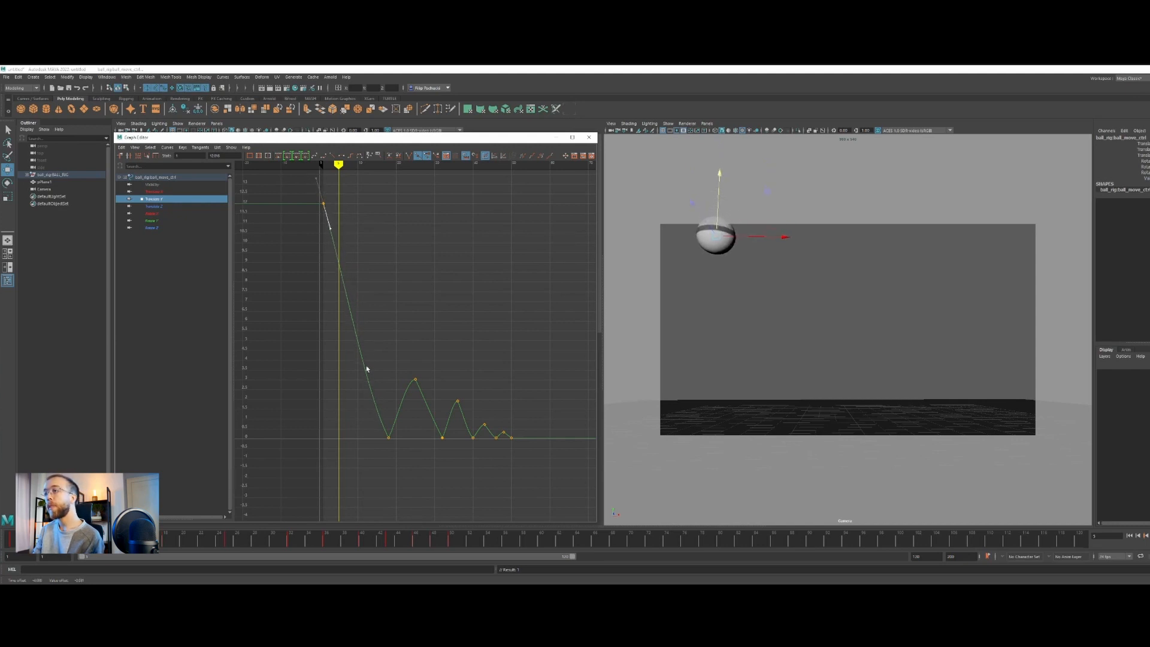
# Break the tangents of the first ground-contact key at frame 18 on Translate Y and steepen its incoming handle
pyautogui.moveTo(339, 165); pyautogui.dragTo(365, 165)
pyautogui.scroll(-4, 367, 347)
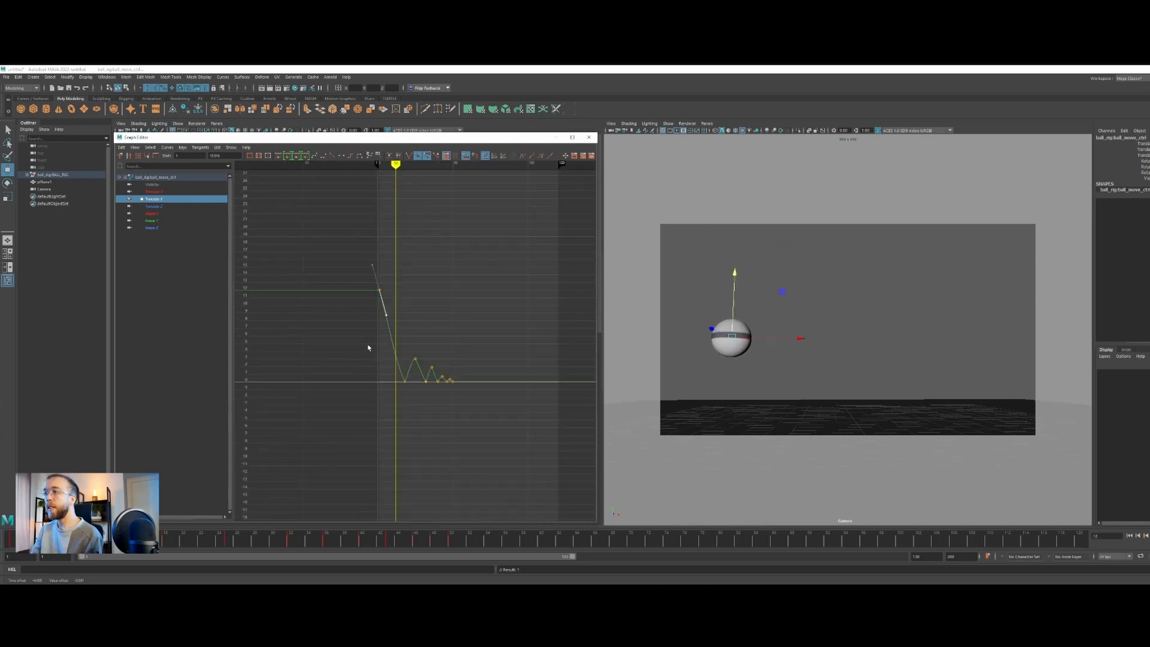
pyautogui.press('a')
pyautogui.scroll(-2, 399, 357)
pyautogui.keyDown('alt'); pyautogui.moveTo(372, 347); pyautogui.dragTo(410, 430, button='right'); pyautogui.keyUp('alt')
pyautogui.keyDown('alt'); pyautogui.moveTo(490, 392); pyautogui.dragTo(412, 382, button='middle'); pyautogui.keyUp('alt')
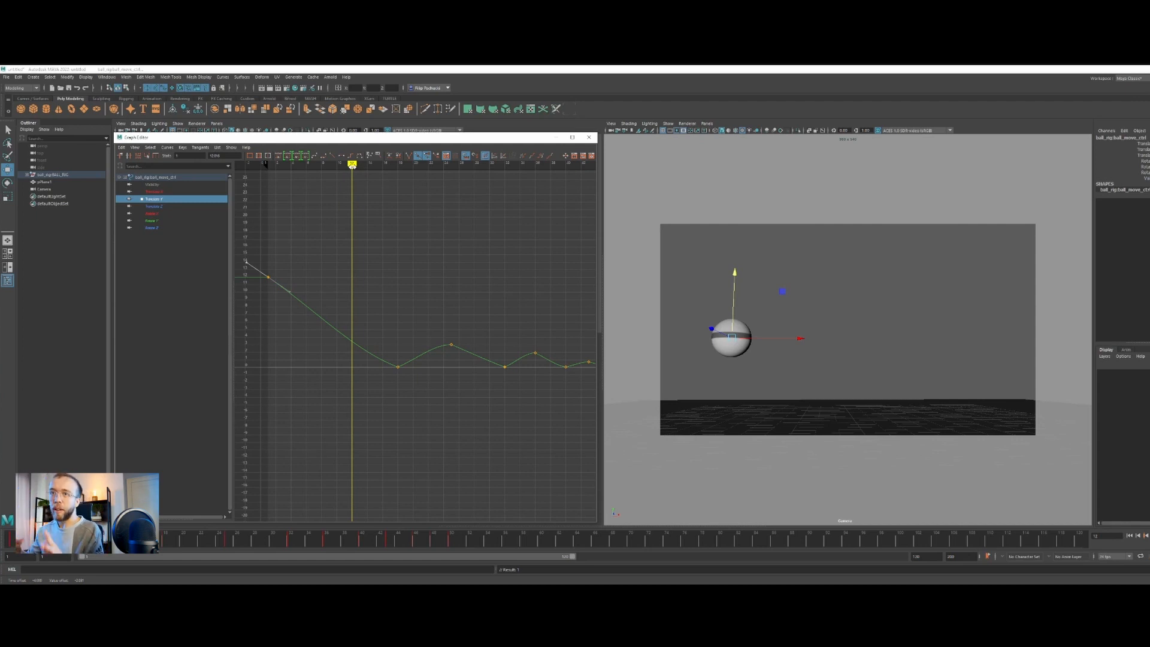
pyautogui.moveTo(377, 294); pyautogui.dragTo(403, 385)
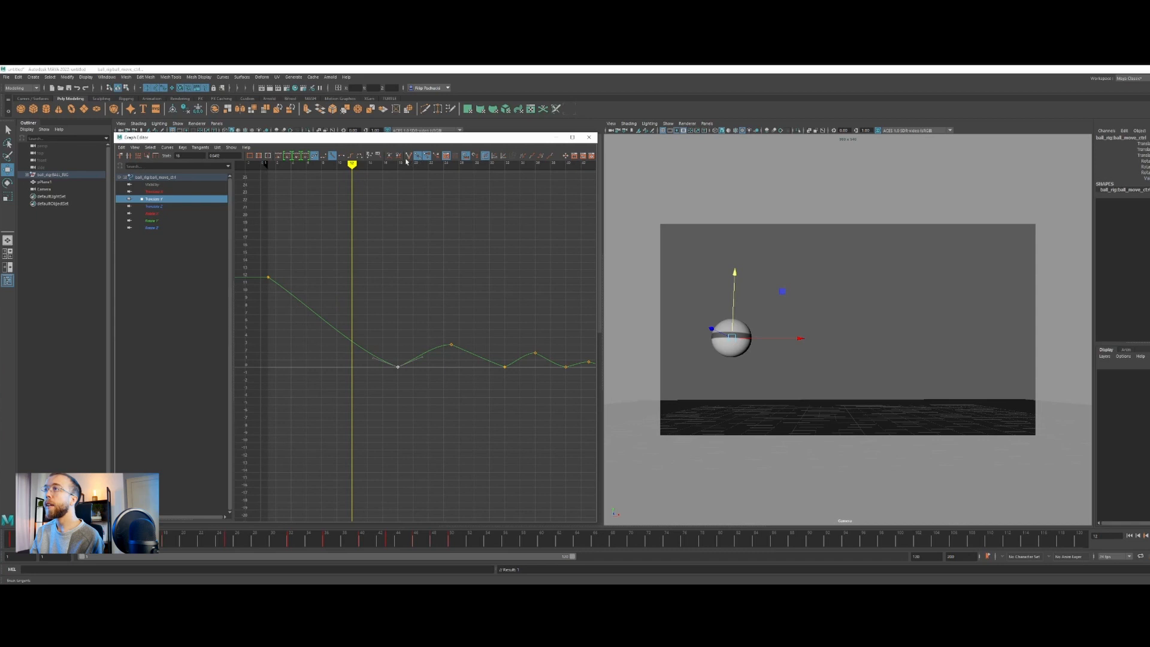
pyautogui.moveTo(379, 323); pyautogui.dragTo(398, 366)
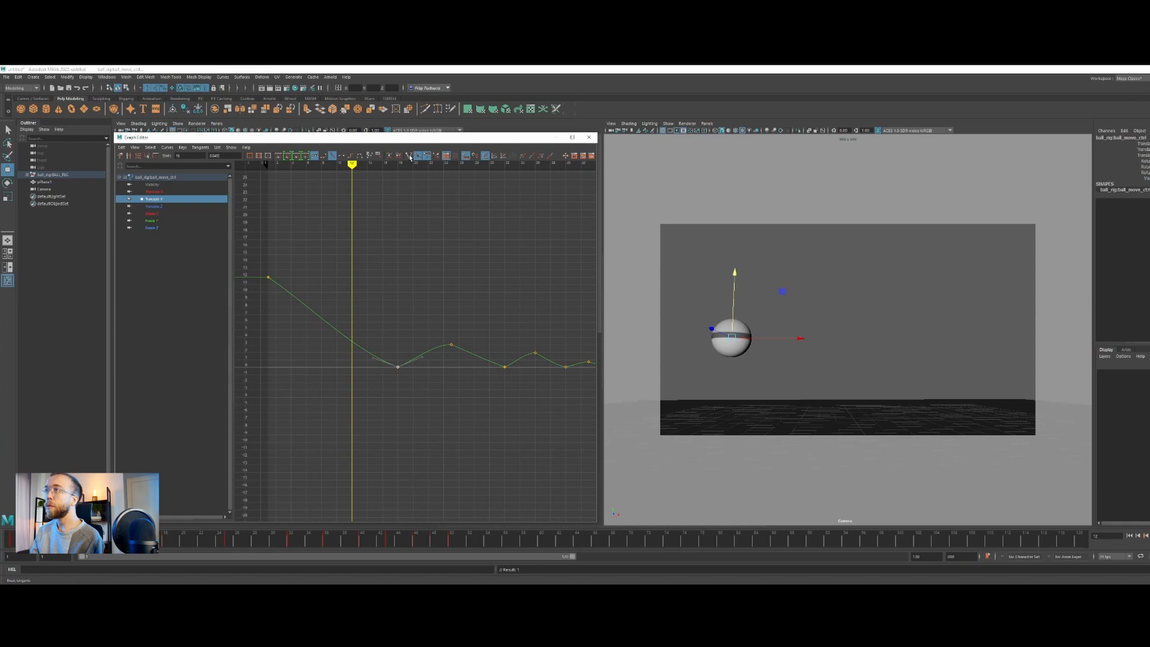
pyautogui.moveTo(371, 359); pyautogui.dragTo(374, 359)
pyautogui.moveTo(374, 359); pyautogui.dragTo(370, 350, button='middle')
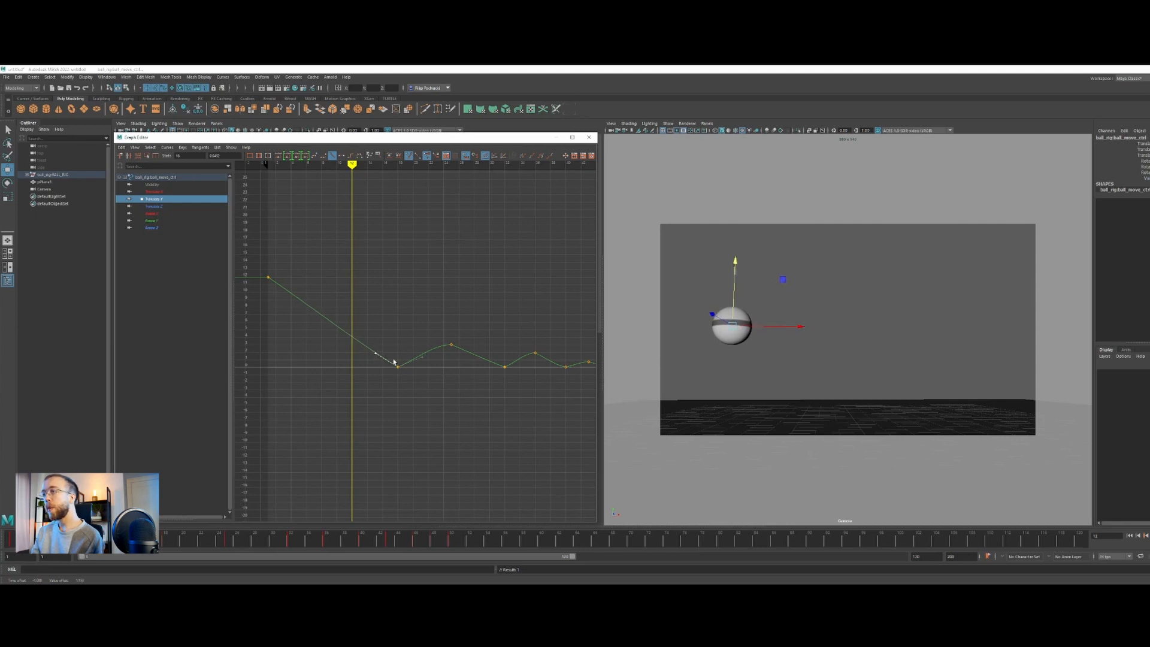
# Go to the first bounce peak at frame 25 and apply auto tangents to its Translate Y key
pyautogui.moveTo(352, 166); pyautogui.dragTo(450, 165)
pyautogui.moveTo(444, 295); pyautogui.dragTo(461, 361)
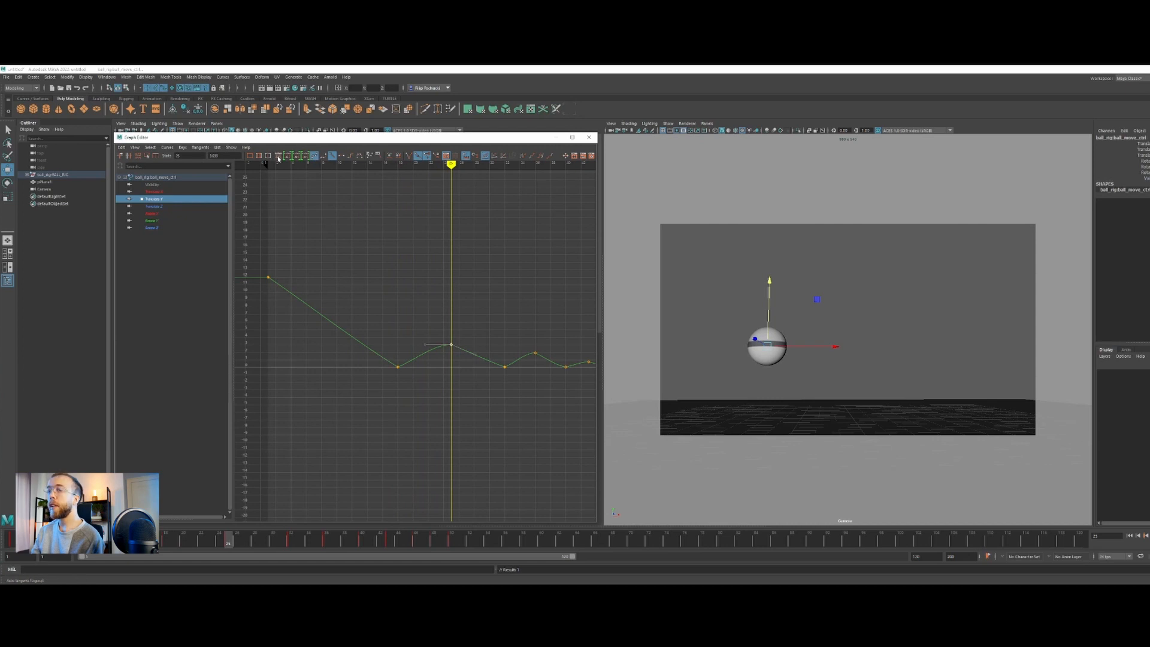
pyautogui.click(277, 157)
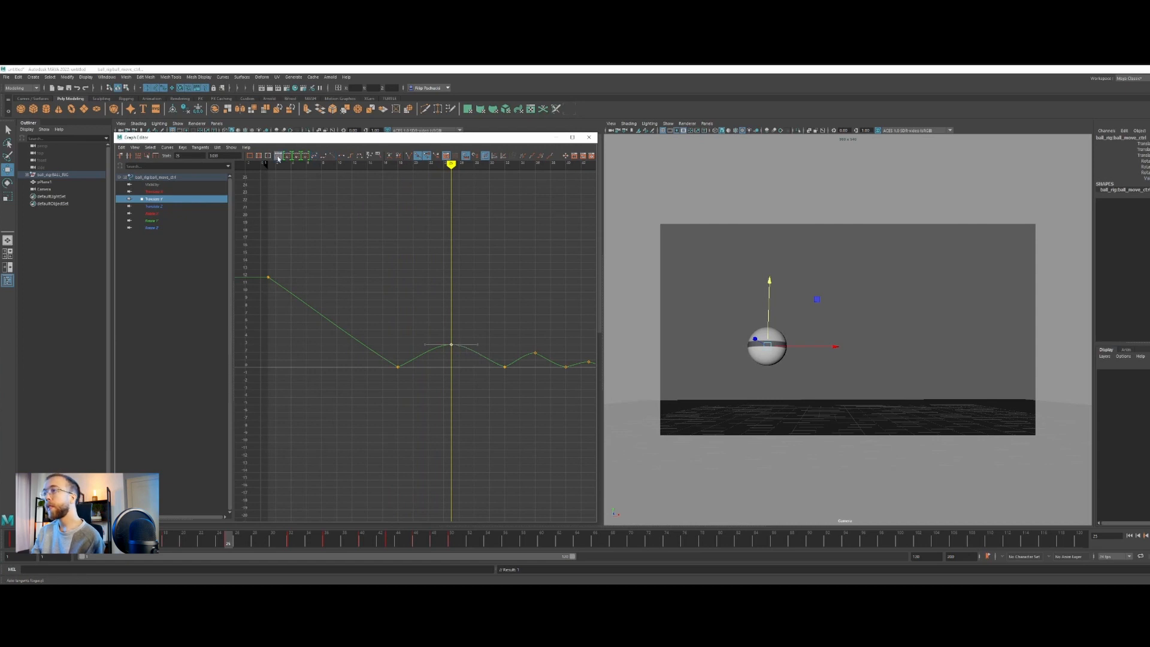
# Apply auto tangents to the remaining bounce-peak keys at frames 36, 43 and 48 on the Translate Y curve
pyautogui.scroll(-5, 467, 363)
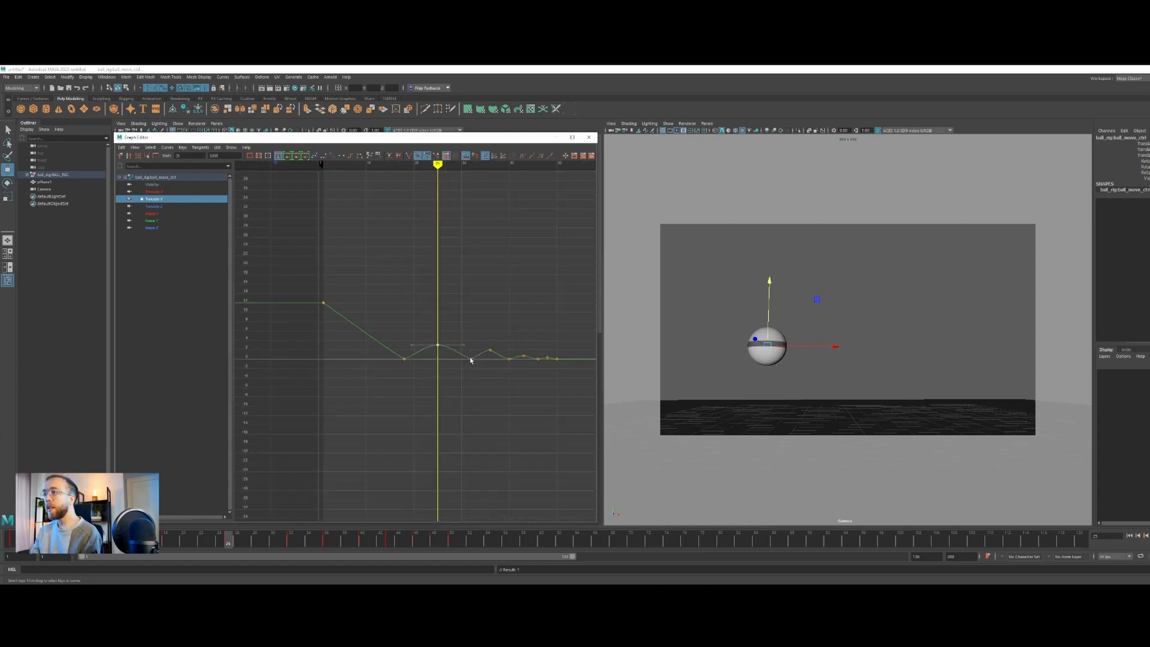
pyautogui.keyDown('ctrl'); pyautogui.keyDown('alt'); pyautogui.moveTo(366, 336); pyautogui.dragTo(527, 362); pyautogui.keyUp('alt'); pyautogui.keyUp('ctrl')
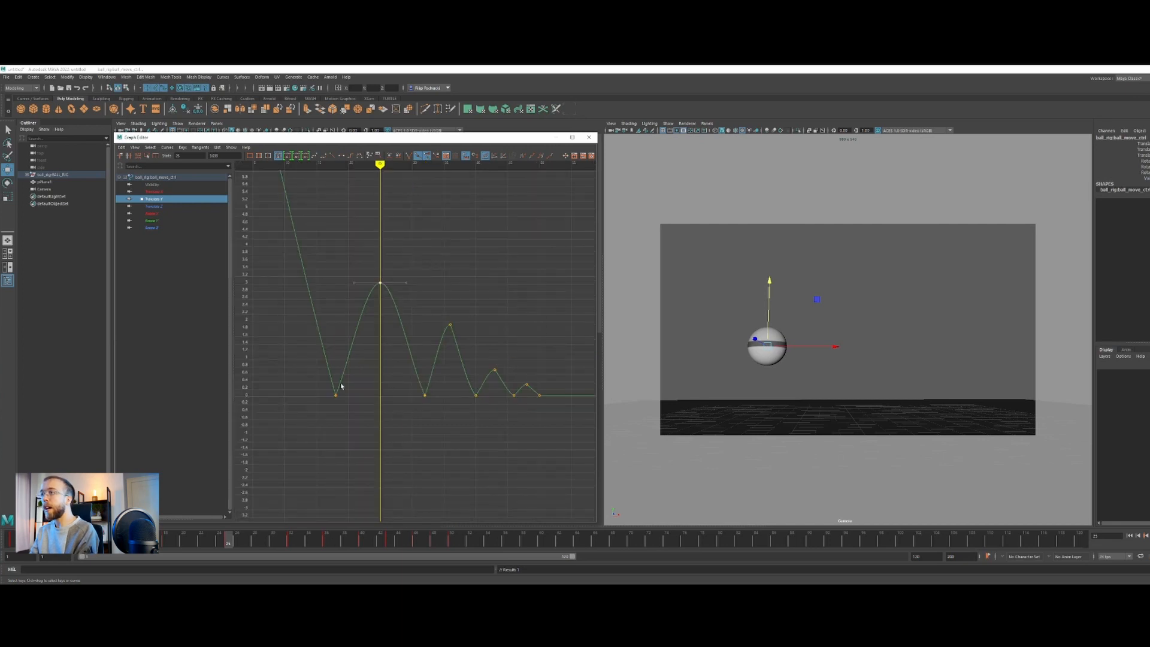
pyautogui.keyDown('alt'); pyautogui.moveTo(454, 345); pyautogui.dragTo(418, 334, button='middle'); pyautogui.keyUp('alt')
pyautogui.moveTo(404, 298); pyautogui.dragTo(415, 318)
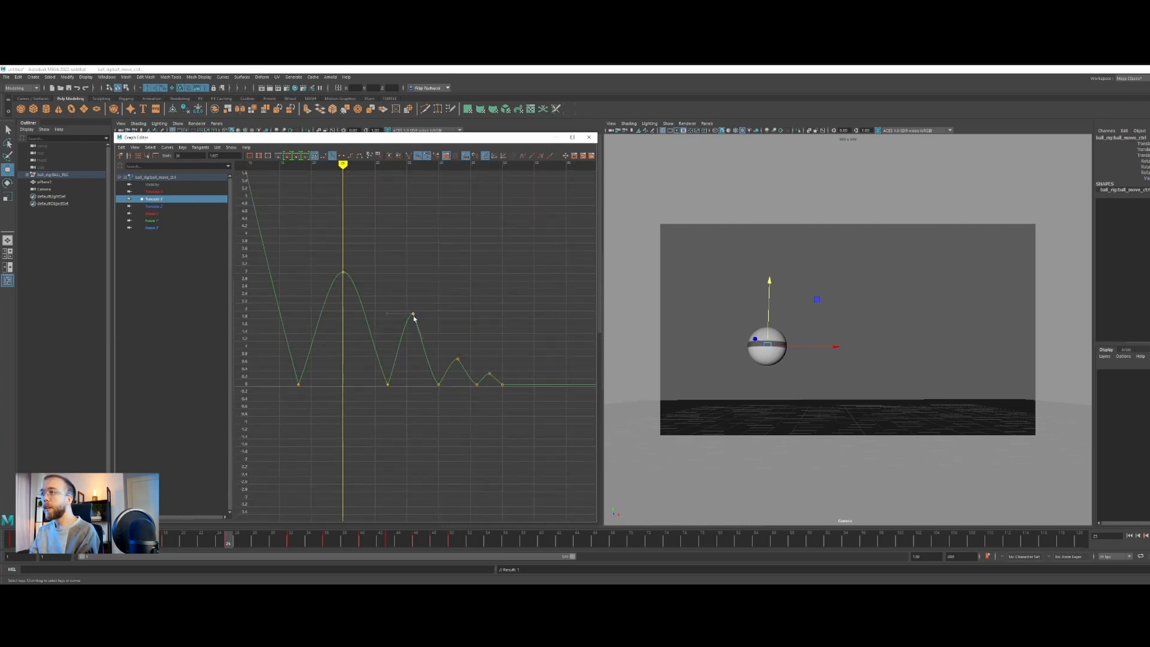
pyautogui.click(279, 158)
pyautogui.moveTo(450, 370)
pyautogui.mouseDown()
pyautogui.moveTo(463, 353)
pyautogui.moveTo(463, 385)
pyautogui.mouseUp()
pyautogui.click(277, 157)
pyautogui.click(280, 157)
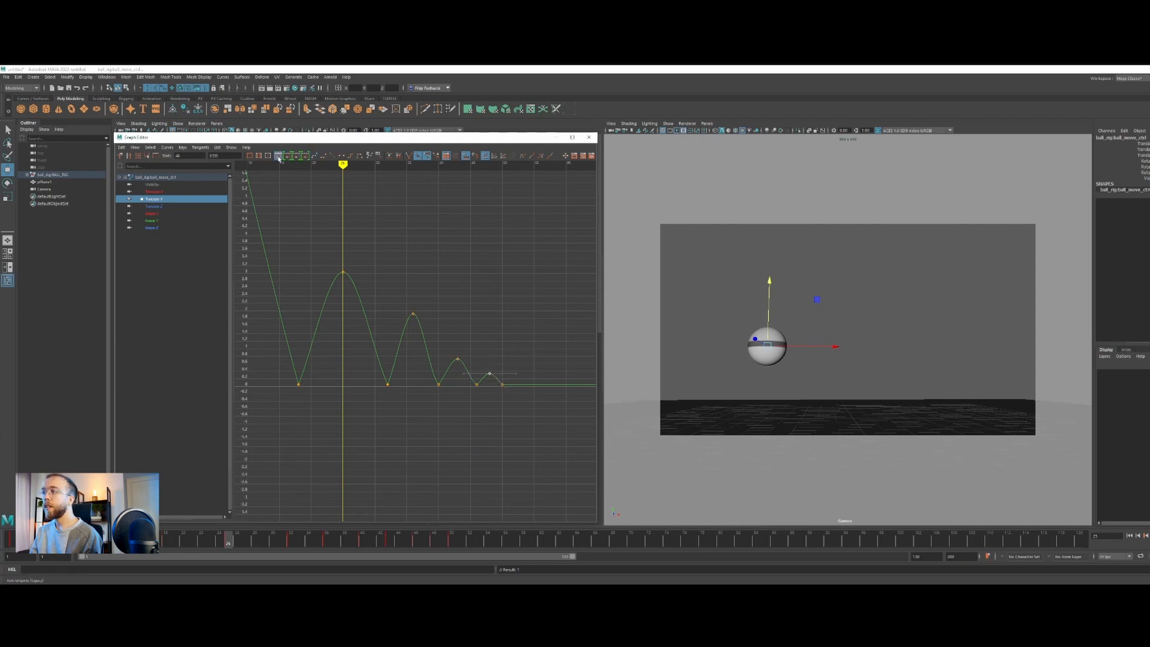
# Go to the second ground contact and break the Translate Y tangents of the contact keys at frames 32, 40 and 46
pyautogui.click(321, 174)
pyautogui.moveTo(349, 280); pyautogui.dragTo(323, 218)
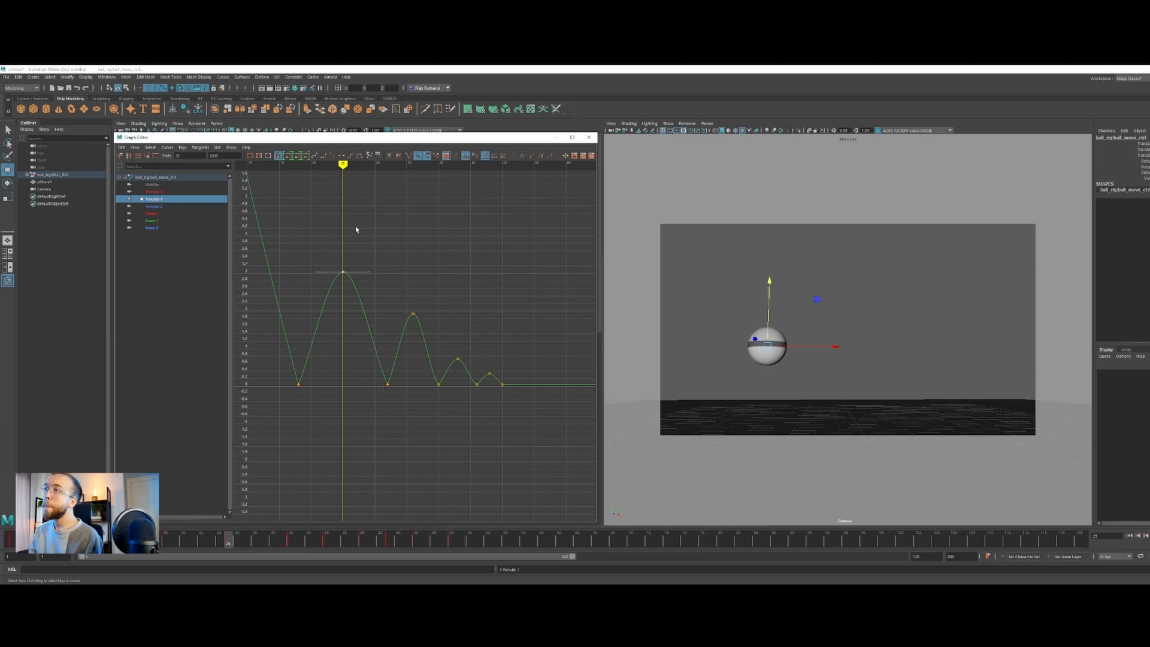
pyautogui.click(387, 164)
pyautogui.moveTo(386, 164); pyautogui.dragTo(387, 167)
pyautogui.moveTo(395, 450)
pyautogui.mouseDown()
pyautogui.moveTo(402, 413)
pyautogui.moveTo(381, 344)
pyautogui.mouseUp()
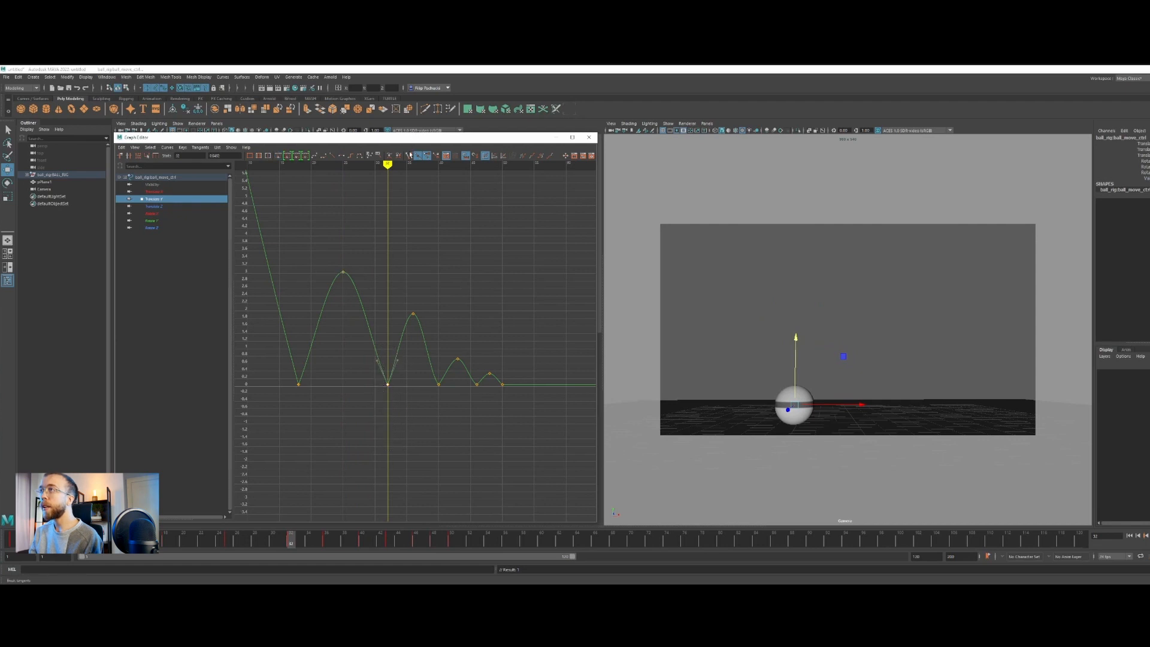
pyautogui.click(409, 157)
pyautogui.click(395, 358)
pyautogui.moveTo(428, 366); pyautogui.dragTo(491, 363)
pyautogui.click(409, 156)
pyautogui.click(409, 156)
# Select the final ground-contact key at frame 50 on Translate Y and raise its incoming handle to steepen the last landing
pyautogui.click(490, 367)
pyautogui.click(502, 384)
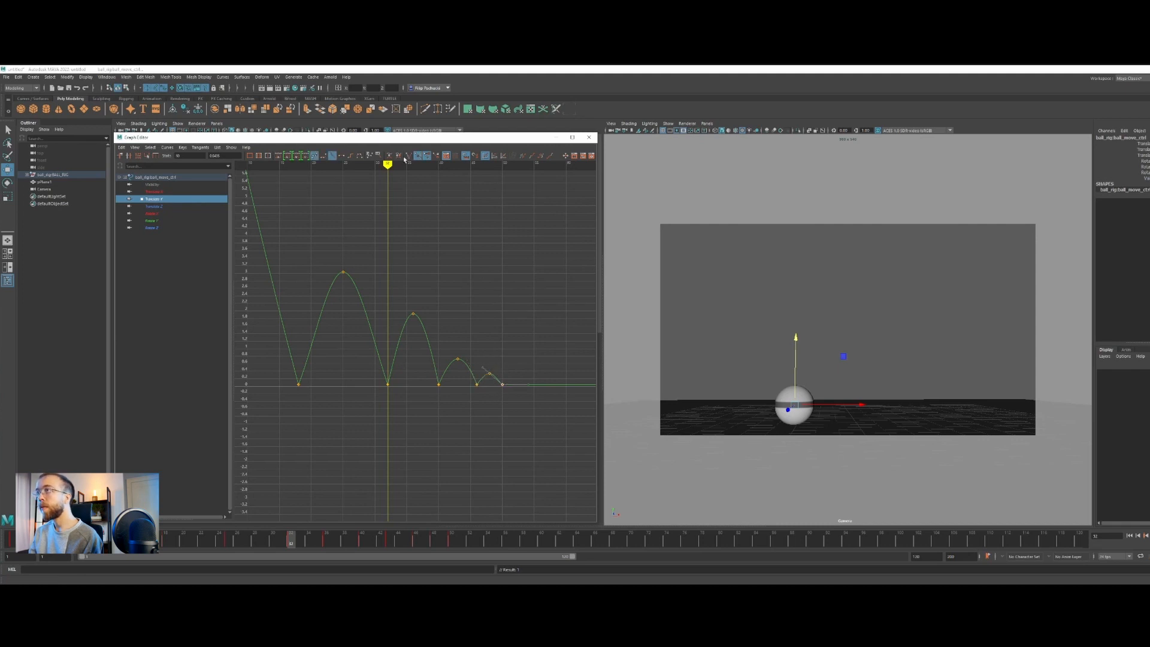
pyautogui.moveTo(481, 369); pyautogui.dragTo(481, 358)
pyautogui.scroll(-5, 429, 385)
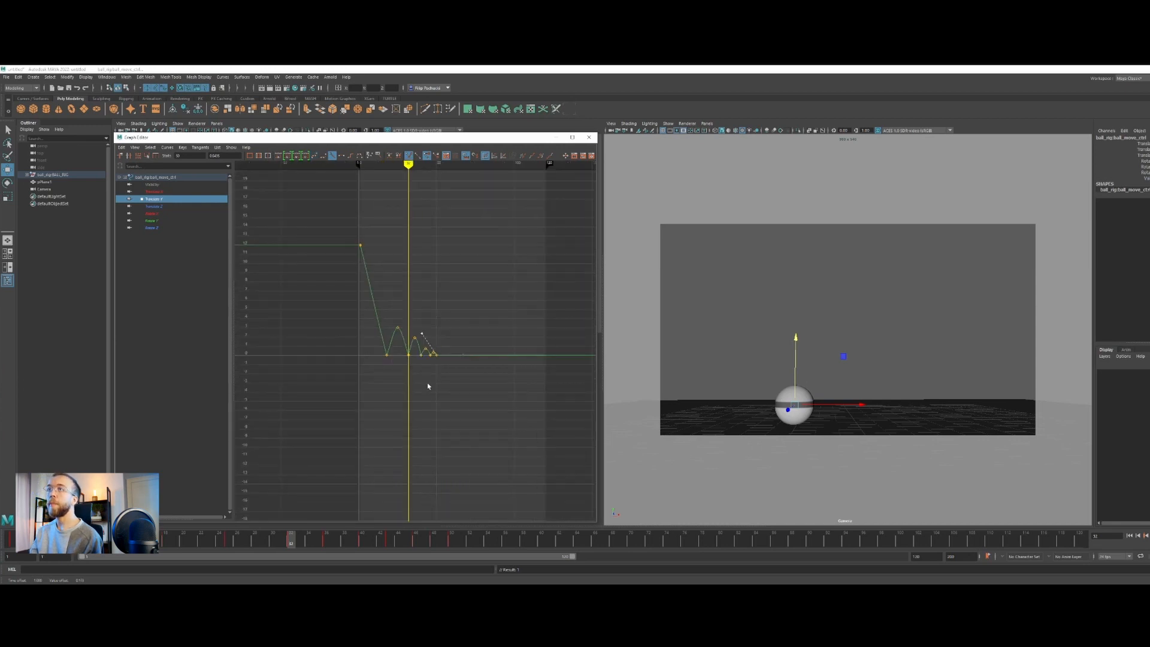
# Frame the Translate X curve and examine how evenly its keys progress from the drop through the first bounce peak
pyautogui.click(151, 192)
pyautogui.scroll(-4, 382, 256)
pyautogui.press('f')
pyautogui.scroll(-4, 432, 397)
pyautogui.press('f')
pyautogui.keyDown('alt'); pyautogui.moveTo(456, 436); pyautogui.dragTo(396, 398, button='right'); pyautogui.keyUp('alt')
pyautogui.press('f')
pyautogui.scroll(-3, 425, 399)
pyautogui.moveTo(422, 184); pyautogui.dragTo(389, 183)
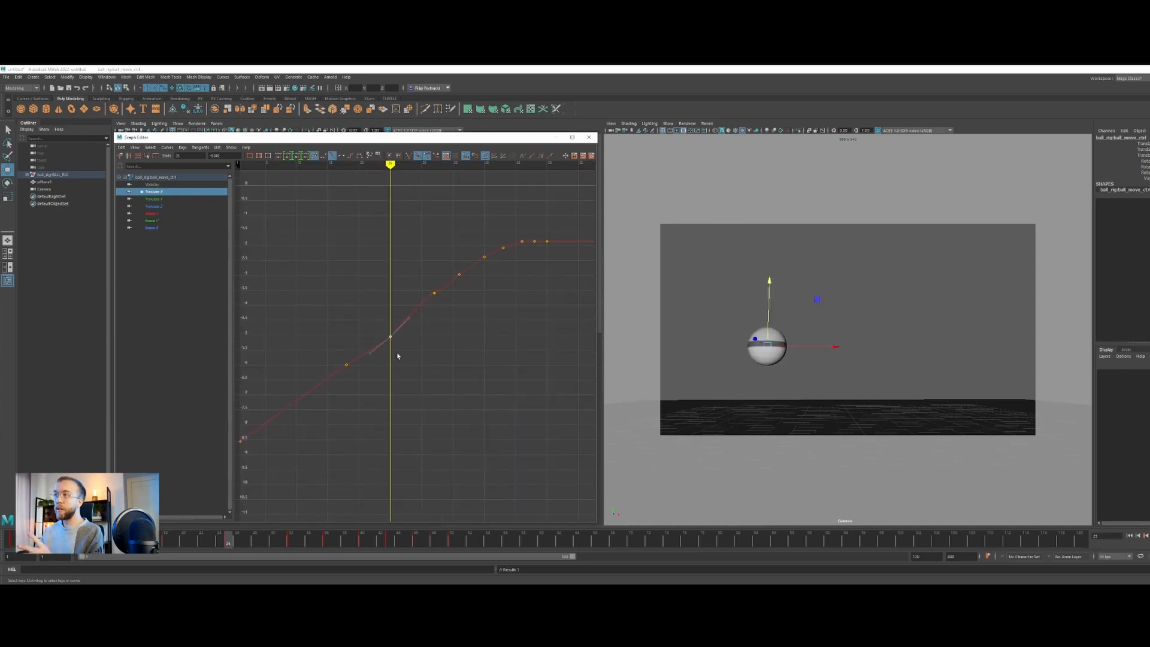
pyautogui.scroll(-2, 396, 353)
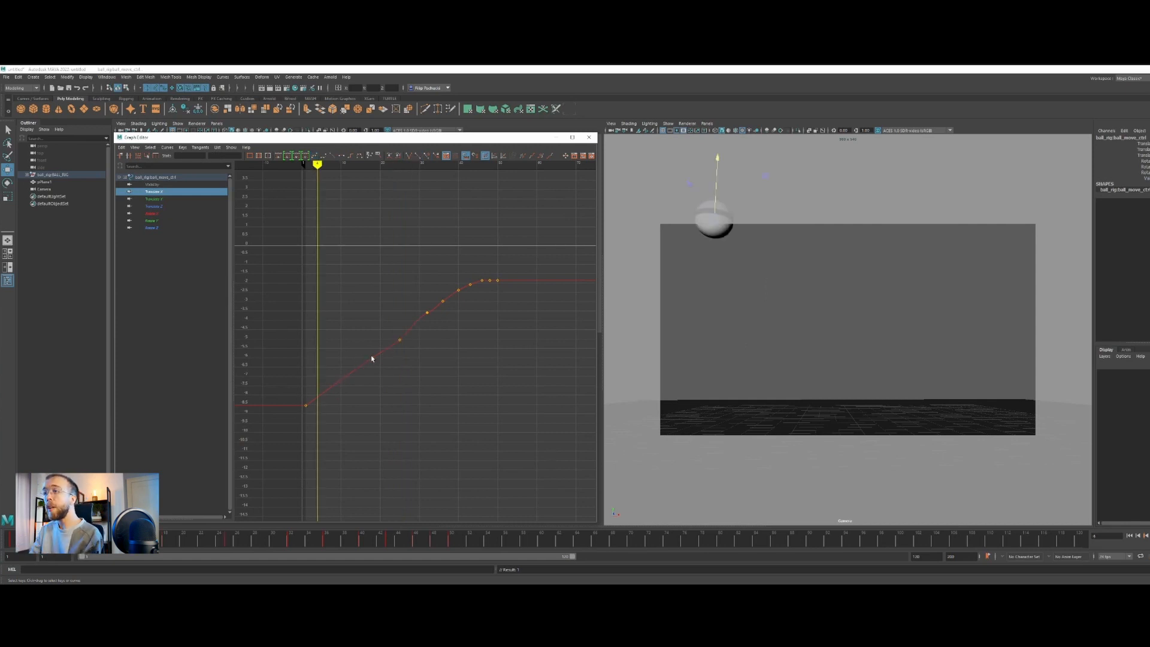
pyautogui.moveTo(315, 270); pyautogui.dragTo(392, 446)
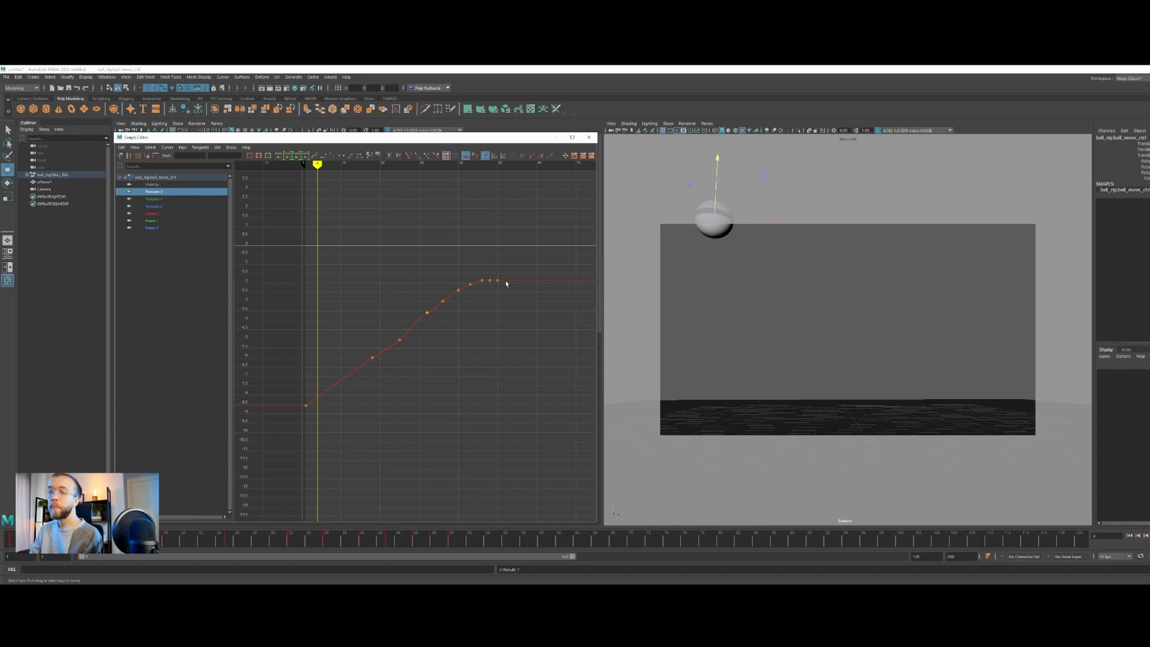
# Lower the Translate X key at frame 46 slightly so the ball eases more gradually into its final stop
pyautogui.keyDown('alt'); pyautogui.moveTo(488, 300); pyautogui.dragTo(430, 302, button='middle'); pyautogui.keyUp('alt')
pyautogui.scroll(3, 430, 302)
pyautogui.keyDown('alt'); pyautogui.moveTo(407, 246); pyautogui.dragTo(429, 250, button='middle'); pyautogui.keyUp('alt')
pyautogui.moveTo(439, 235); pyautogui.dragTo(459, 255)
pyautogui.keyDown('shift'); pyautogui.moveTo(451, 267); pyautogui.dragTo(452, 267, button='middle'); pyautogui.keyUp('shift')
pyautogui.click(398, 228)
# Raise the Translate X key at frame 25 in line with its neighbours and smooth the tangents at frames 32 and 36
pyautogui.keyDown('alt'); pyautogui.moveTo(348, 313); pyautogui.dragTo(376, 312, button='middle'); pyautogui.keyUp('alt')
pyautogui.moveTo(297, 244); pyautogui.dragTo(362, 353)
pyautogui.keyDown('shift'); pyautogui.moveTo(356, 384); pyautogui.dragTo(357, 375, button='middle'); pyautogui.keyUp('shift')
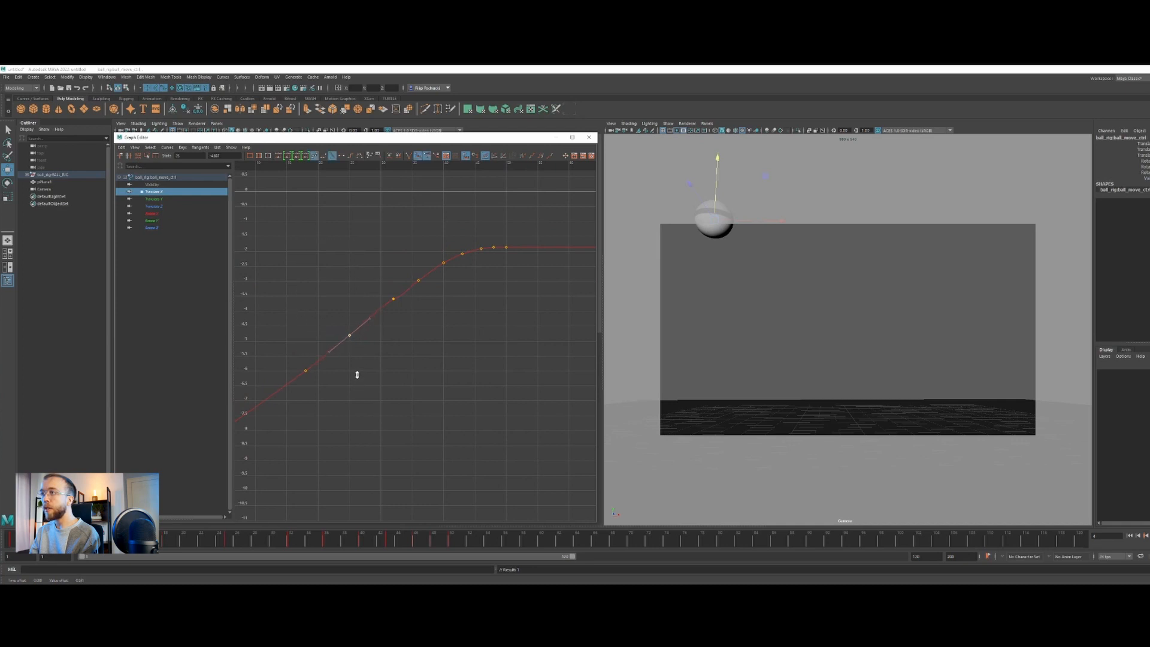
pyautogui.moveTo(365, 242); pyautogui.dragTo(400, 317)
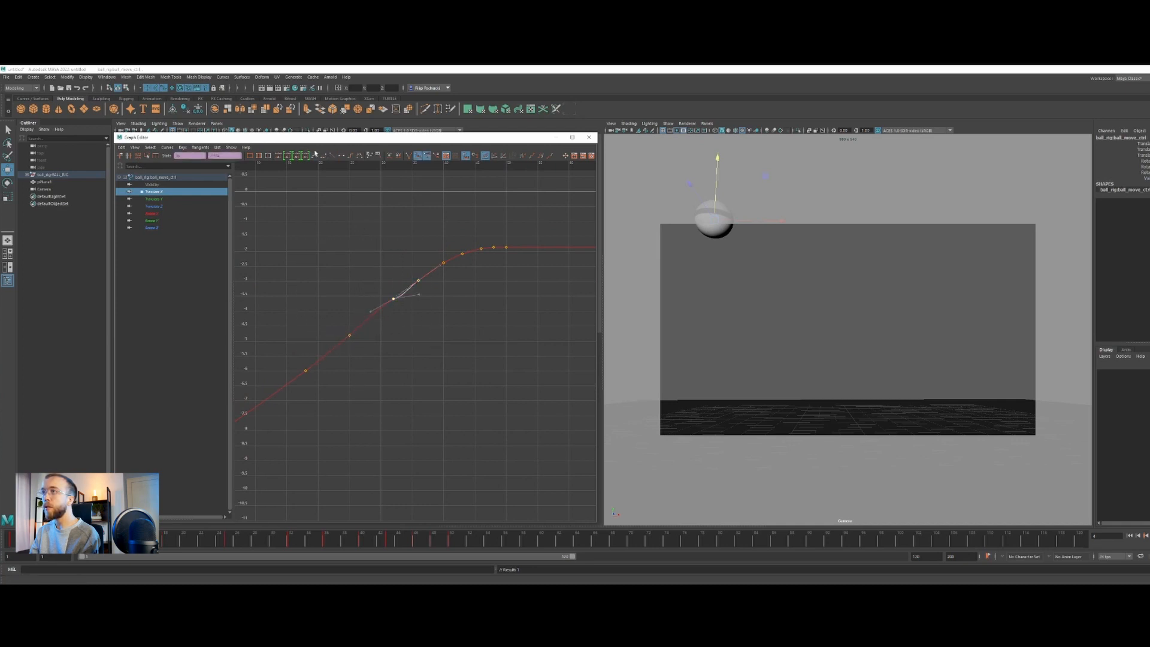
pyautogui.press('a')
# Try deleting a group of keys in the middle of the Translate X curve and undo the deletion
pyautogui.moveTo(365, 244); pyautogui.dragTo(429, 362)
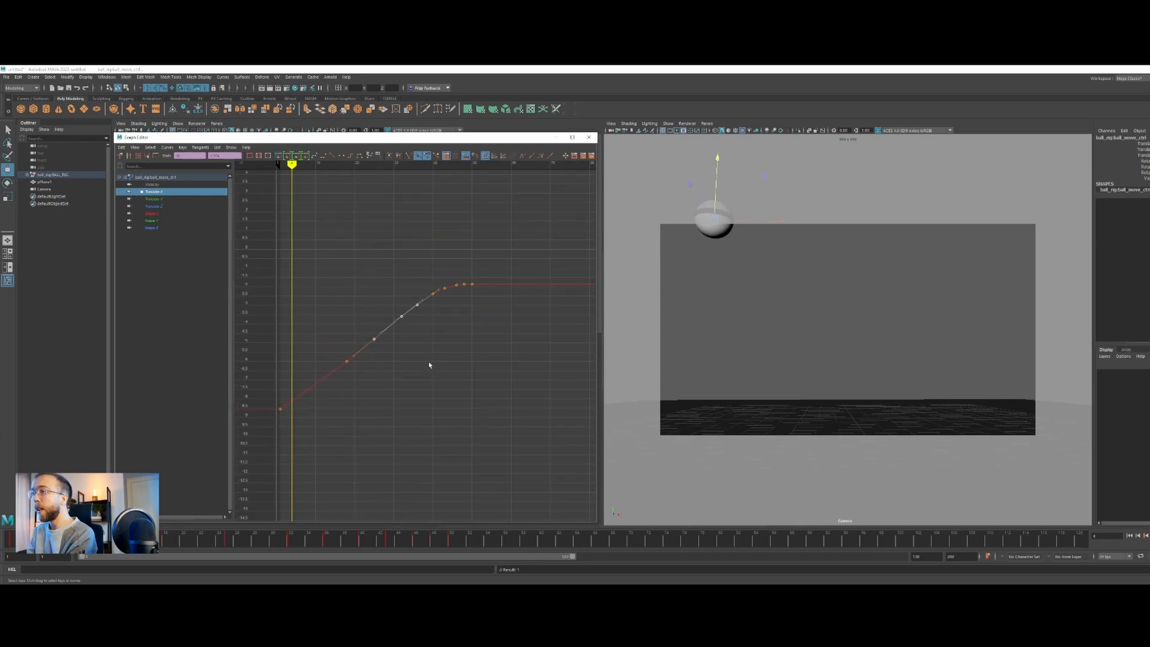
pyautogui.press('Delete')
pyautogui.hotkey('ctrl', 'z')
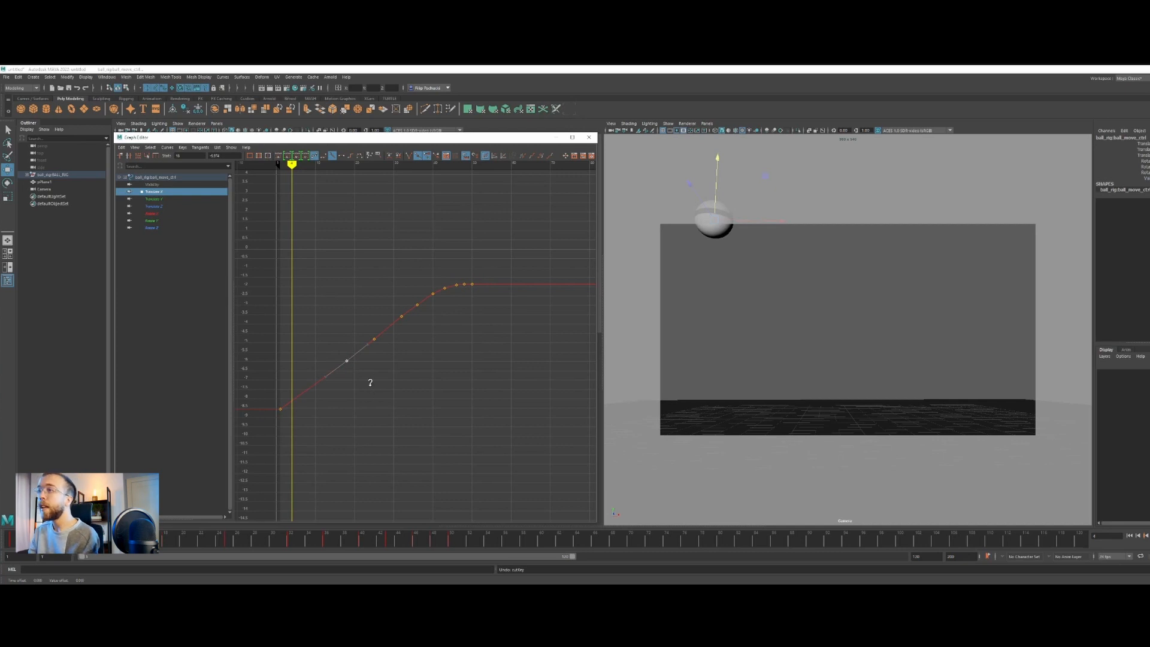
# Fine-tune the Translate X keys between frames 18 and 36 into an even slope with auto tangents
pyautogui.moveTo(365, 326); pyautogui.dragTo(384, 361)
pyautogui.moveTo(410, 286); pyautogui.dragTo(405, 333)
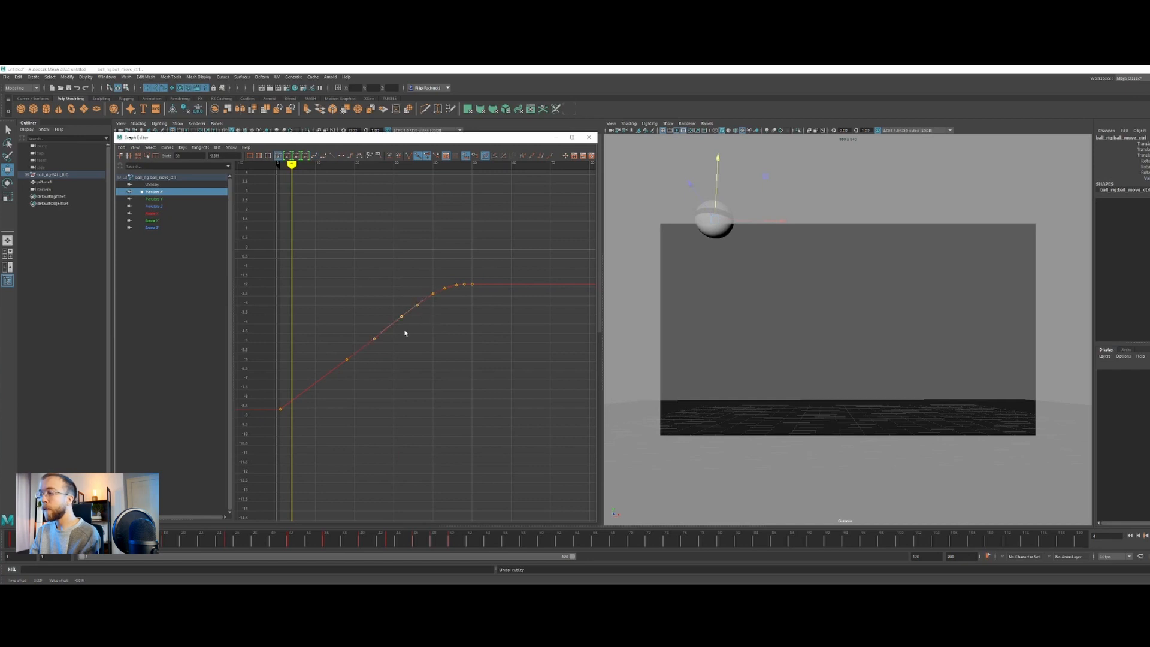
pyautogui.keyDown('alt'); pyautogui.moveTo(404, 332); pyautogui.dragTo(464, 380, button='right'); pyautogui.keyUp('alt')
pyautogui.keyDown('alt'); pyautogui.moveTo(422, 343); pyautogui.dragTo(427, 346, button='middle'); pyautogui.keyUp('alt')
pyautogui.moveTo(374, 297); pyautogui.dragTo(403, 346)
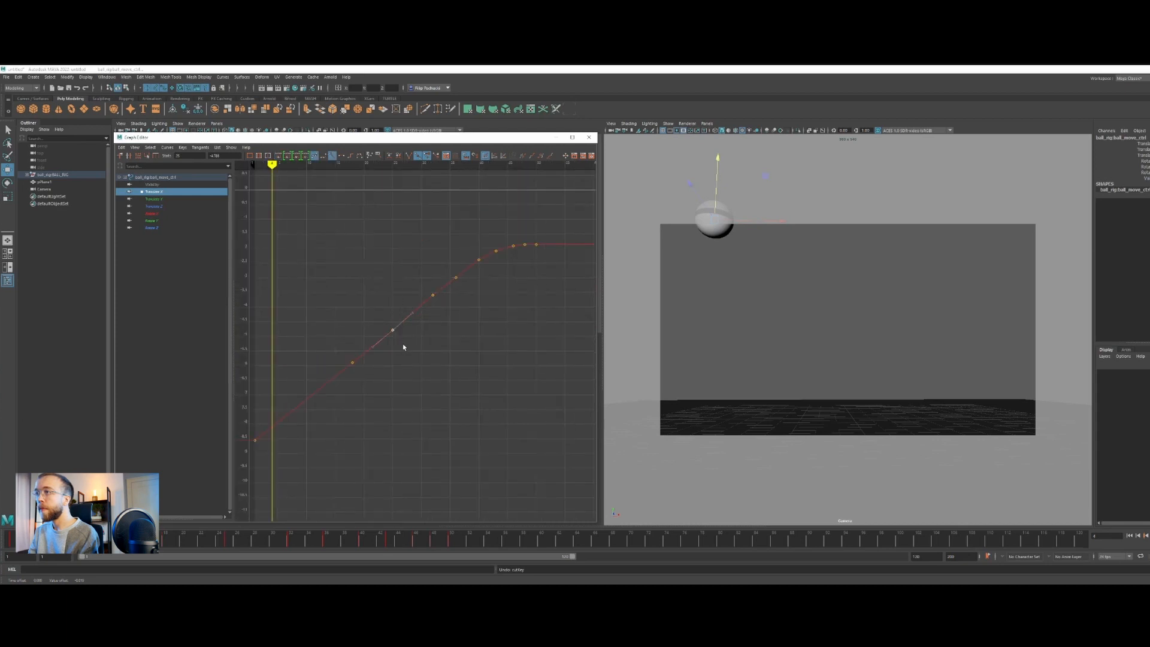
pyautogui.keyDown('alt'); pyautogui.moveTo(509, 295); pyautogui.dragTo(503, 297, button='middle'); pyautogui.keyUp('alt')
pyautogui.moveTo(446, 267); pyautogui.dragTo(456, 293)
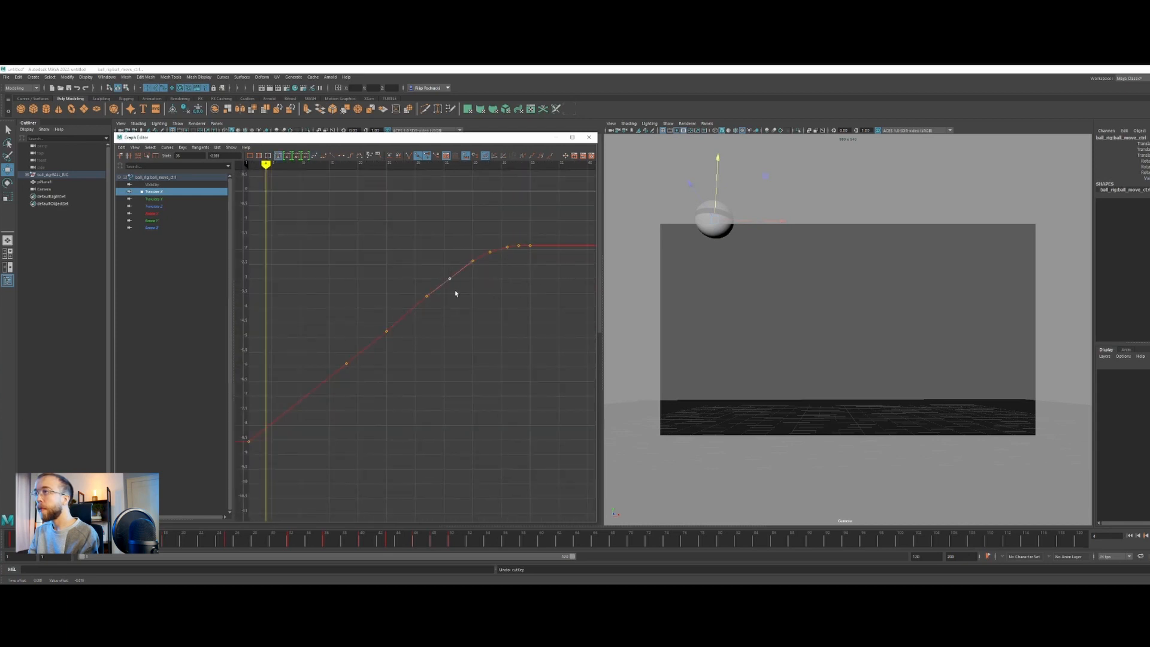
# Select the closing keys of the Translate X curve, up to frame 50, and apply auto tangents to them
pyautogui.scroll(3, 494, 266)
pyautogui.keyDown('alt'); pyautogui.moveTo(495, 280); pyautogui.dragTo(371, 370, button='middle'); pyautogui.keyUp('alt')
pyautogui.scroll(5, 414, 330)
pyautogui.keyDown('alt'); pyautogui.moveTo(419, 320); pyautogui.dragTo(403, 387, button='middle'); pyautogui.keyUp('alt')
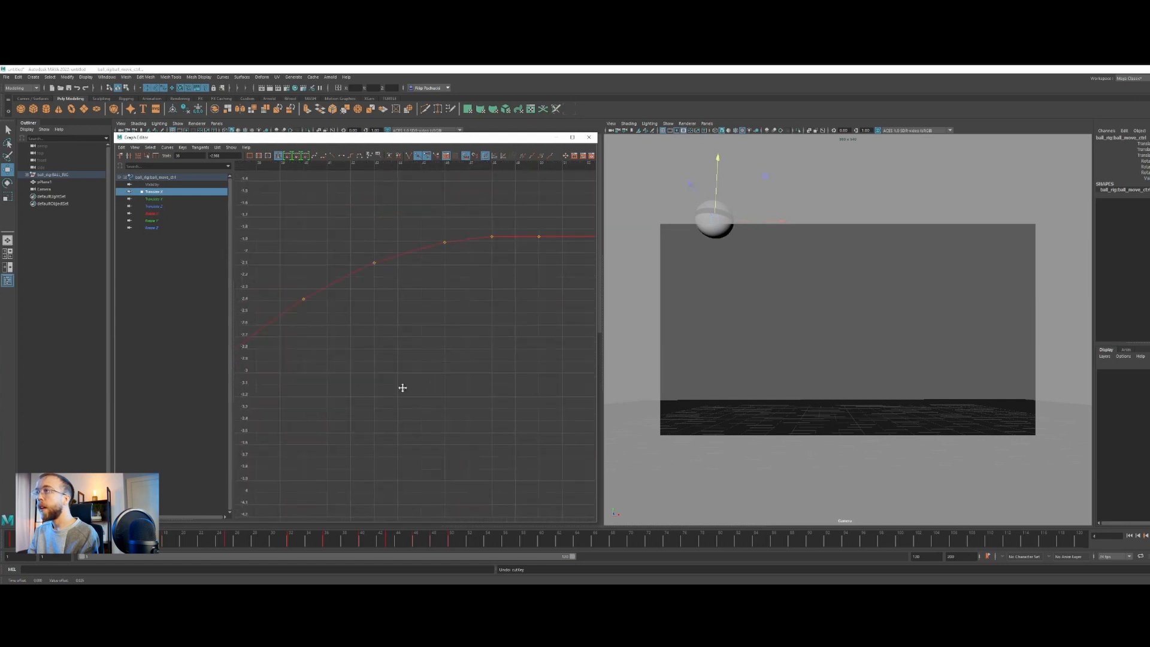
pyautogui.scroll(2, 452, 330)
pyautogui.scroll(-2, 419, 324)
pyautogui.moveTo(289, 269); pyautogui.dragTo(538, 402)
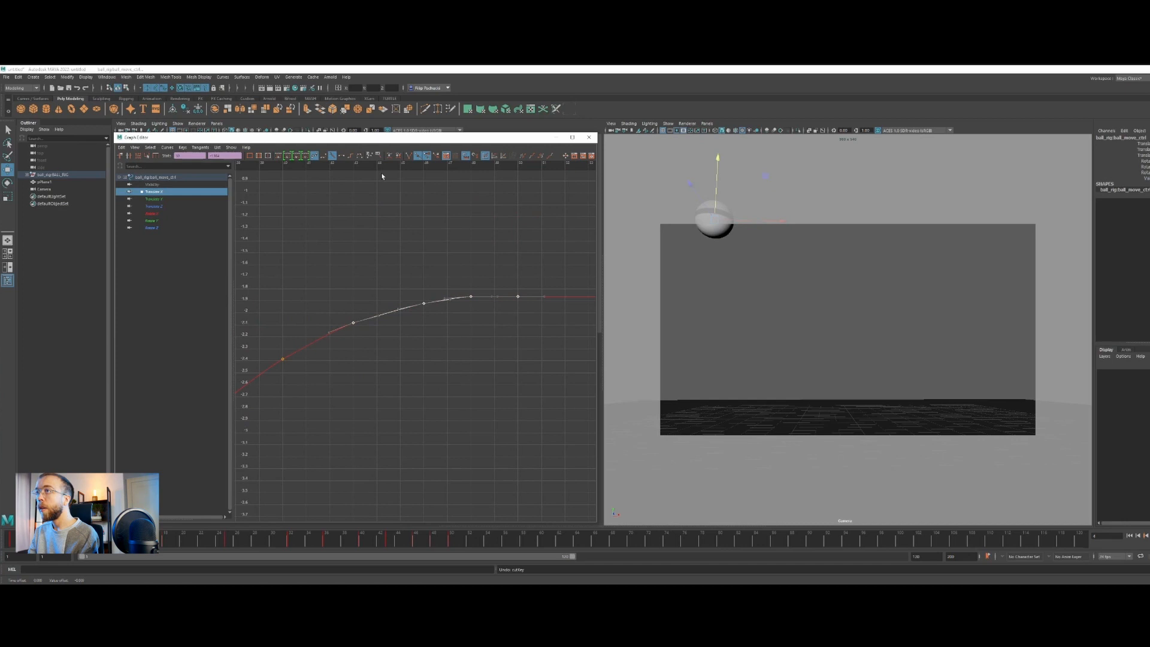
pyautogui.click(278, 158)
pyautogui.click(416, 385)
pyautogui.moveTo(273, 237); pyautogui.dragTo(496, 454)
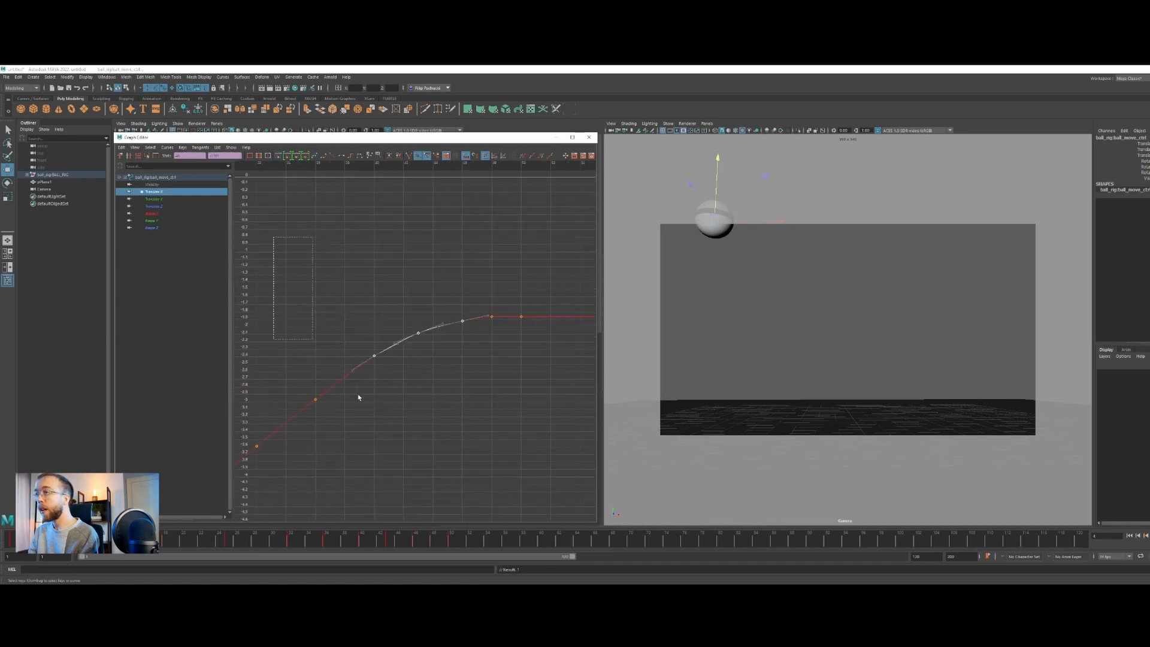
pyautogui.click(276, 159)
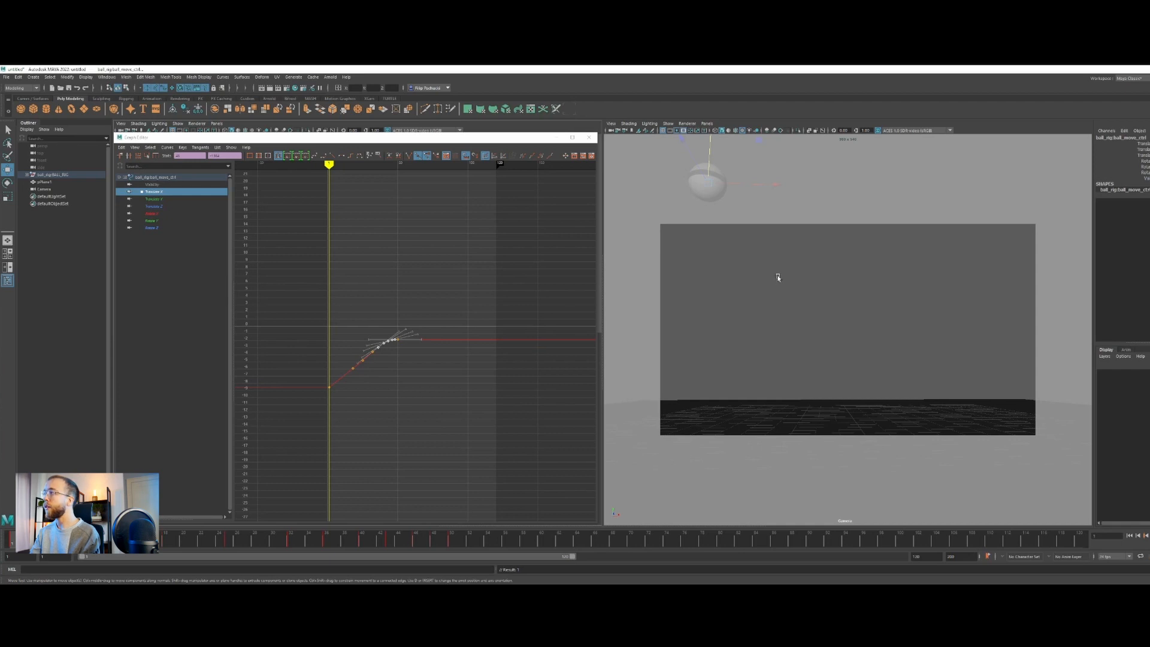
# Play back the bounce to check its horizontal motion, stop playback and go to frame 50
pyautogui.hotkey('alt', 'v')
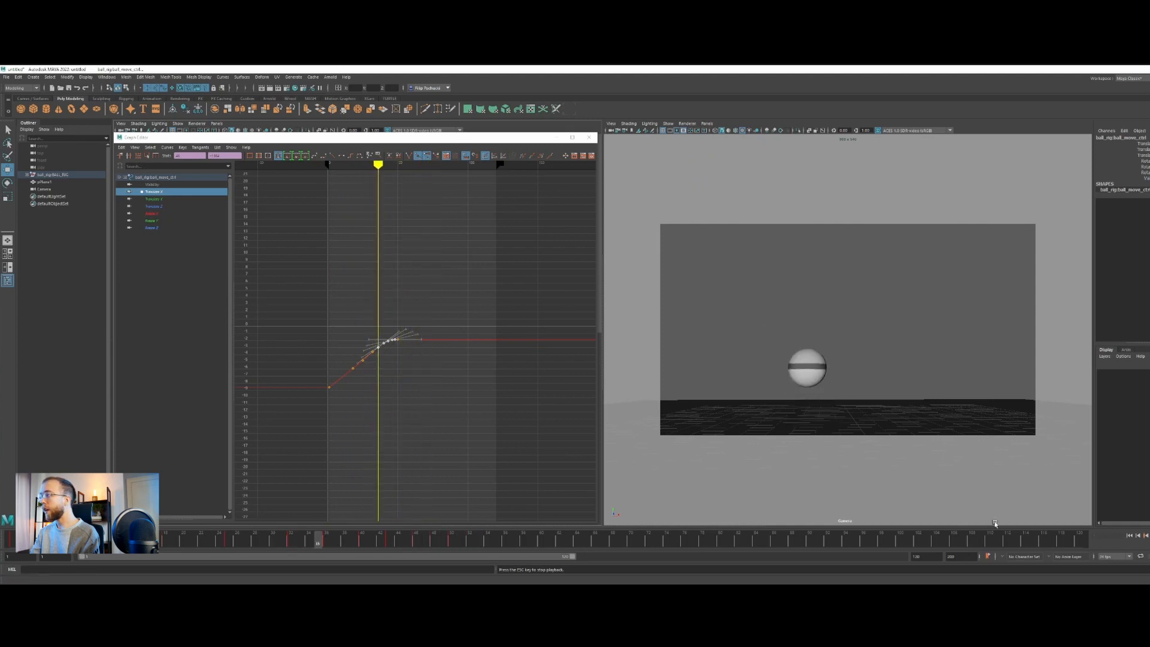
pyautogui.press('Escape')
pyautogui.moveTo(387, 542)
pyautogui.mouseDown()
pyautogui.moveTo(362, 542)
pyautogui.moveTo(453, 546)
pyautogui.mouseUp()
# Delete the redundant Translate X keys at frames 40, 46 and 48, and select the final key at frame 50
pyautogui.scroll(8, 403, 390)
pyautogui.keyDown('alt'); pyautogui.moveTo(298, 305); pyautogui.dragTo(375, 308, button='middle'); pyautogui.keyUp('alt')
pyautogui.scroll(5, 410, 364)
pyautogui.scroll(-5, 411, 364)
pyautogui.scroll(3, 409, 339)
pyautogui.moveTo(415, 291); pyautogui.dragTo(430, 334)
pyautogui.keyDown('shift'); pyautogui.moveTo(430, 335); pyautogui.dragTo(429, 332, button='middle'); pyautogui.keyUp('shift')
pyautogui.moveTo(376, 301); pyautogui.dragTo(408, 326)
pyautogui.press('Delete')
pyautogui.moveTo(320, 349); pyautogui.dragTo(341, 372)
pyautogui.press('Delete')
pyautogui.moveTo(412, 295); pyautogui.dragTo(437, 326)
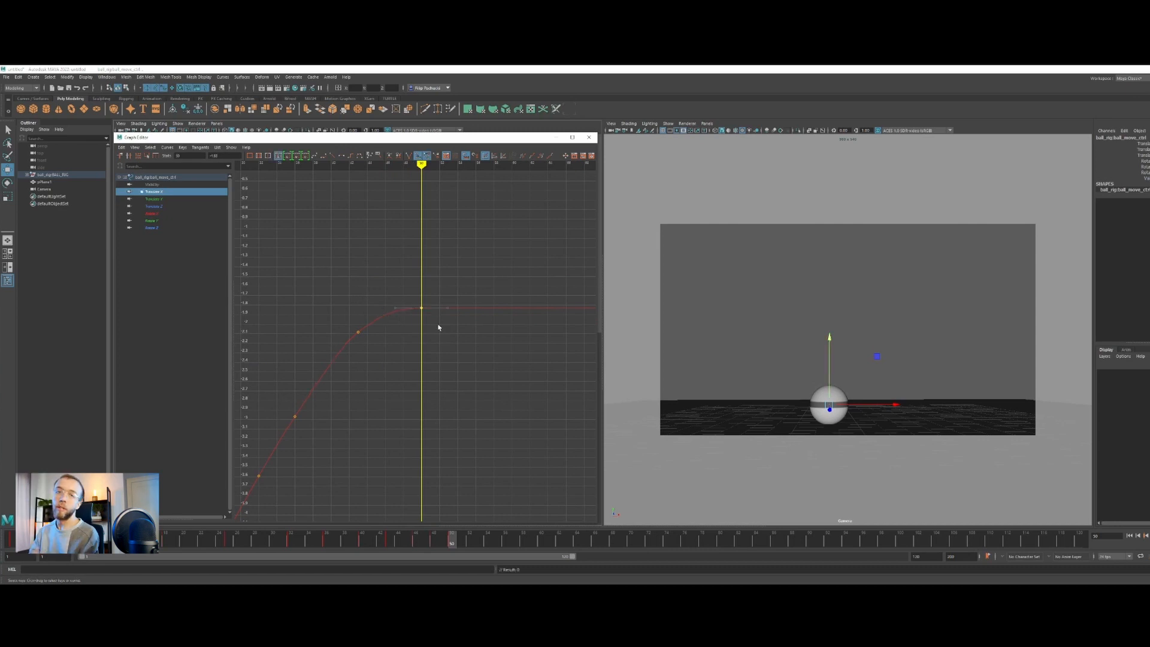
# Raise the final Translate X key at frame 50 slightly, play back the bounce and frame the whole curve
pyautogui.keyDown('shift'); pyautogui.moveTo(430, 326); pyautogui.dragTo(429, 326, button='middle'); pyautogui.keyUp('shift')
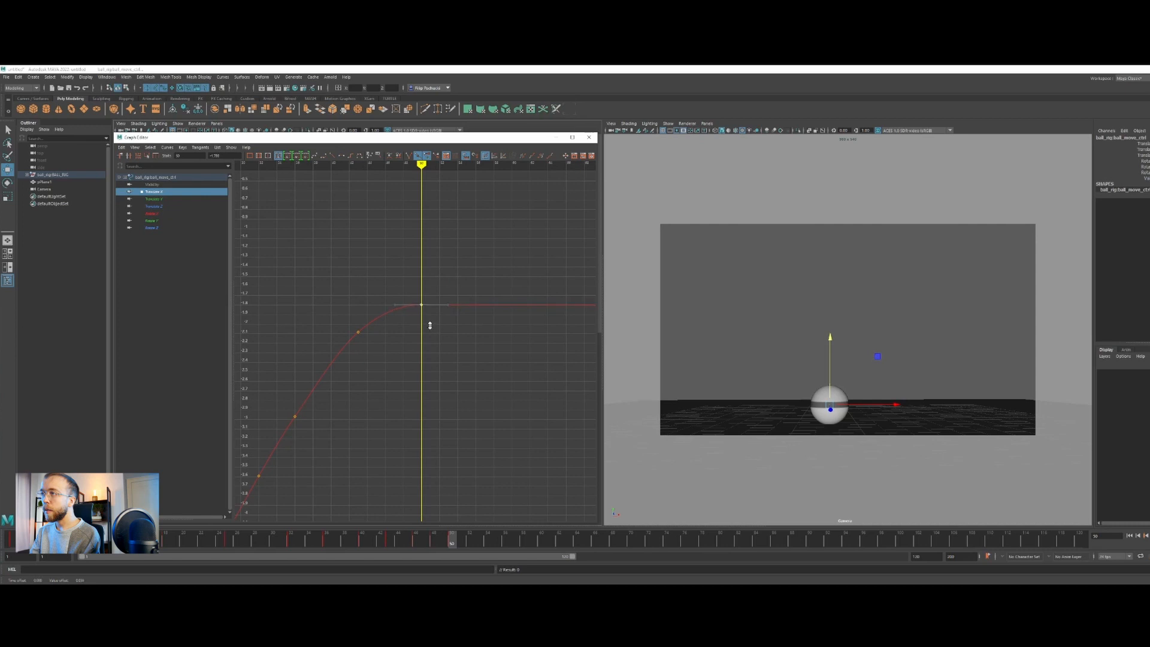
pyautogui.moveTo(428, 542); pyautogui.dragTo(282, 542)
pyautogui.hotkey('alt', 'v')
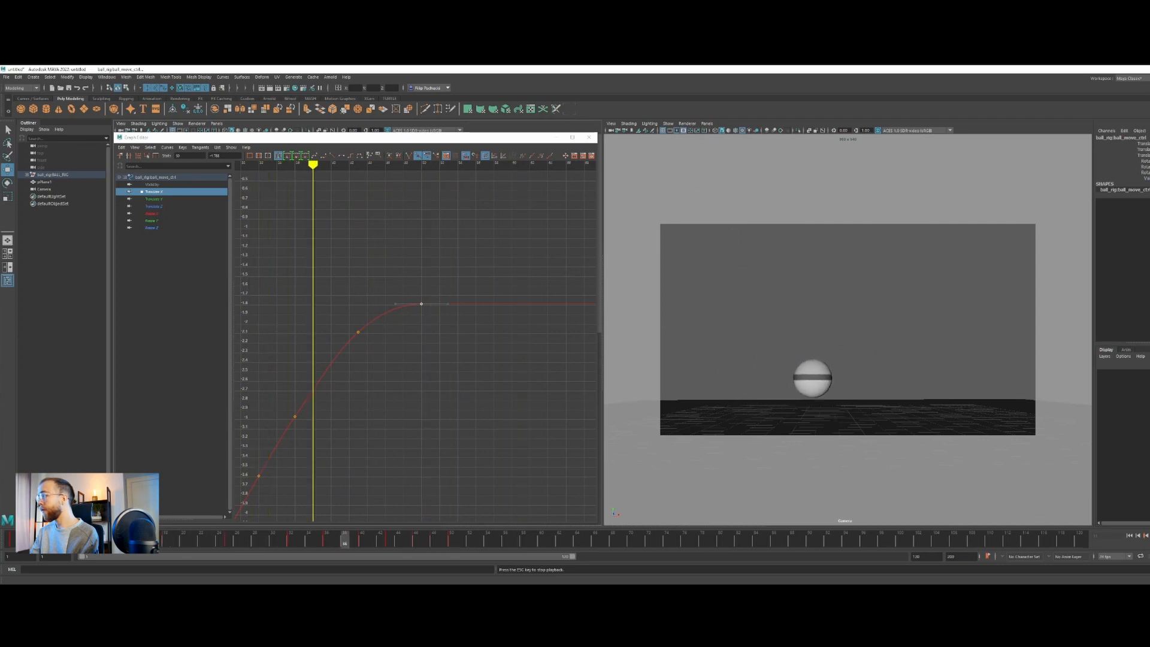
pyautogui.press('Escape')
pyautogui.press('f')
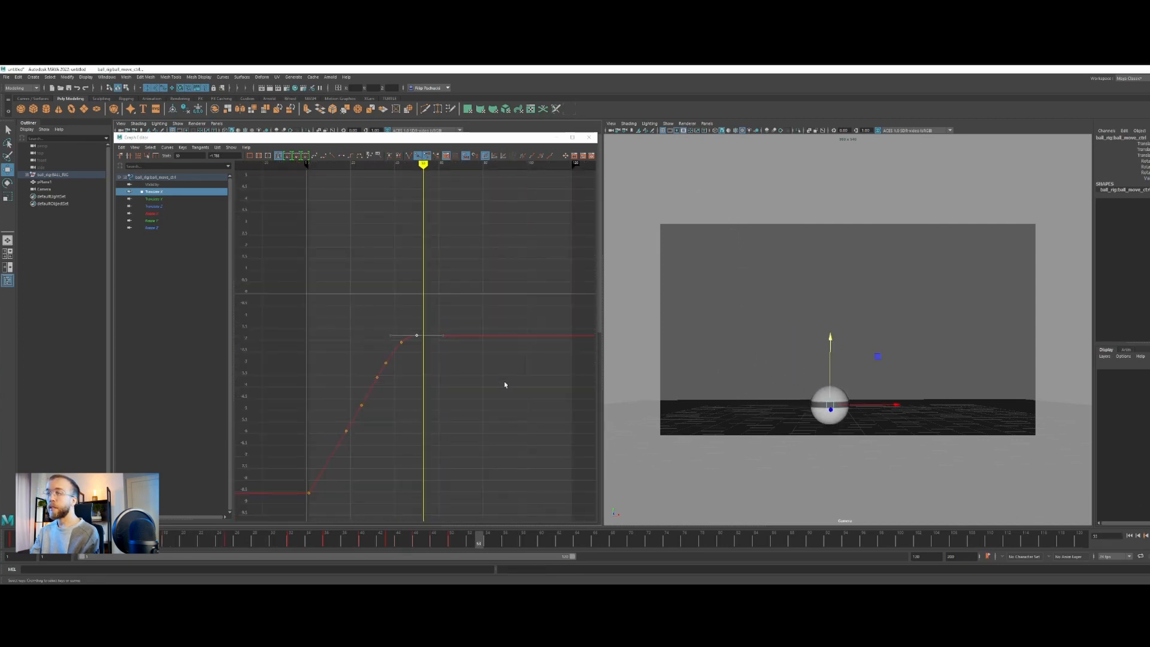
# Isolate the Translate Y curve from frame 1, select its first key and play back the bounce
pyautogui.moveTo(10, 542)
pyautogui.mouseDown()
pyautogui.moveTo(175, 548)
pyautogui.moveTo(13, 545)
pyautogui.mouseUp()
pyautogui.click(176, 200)
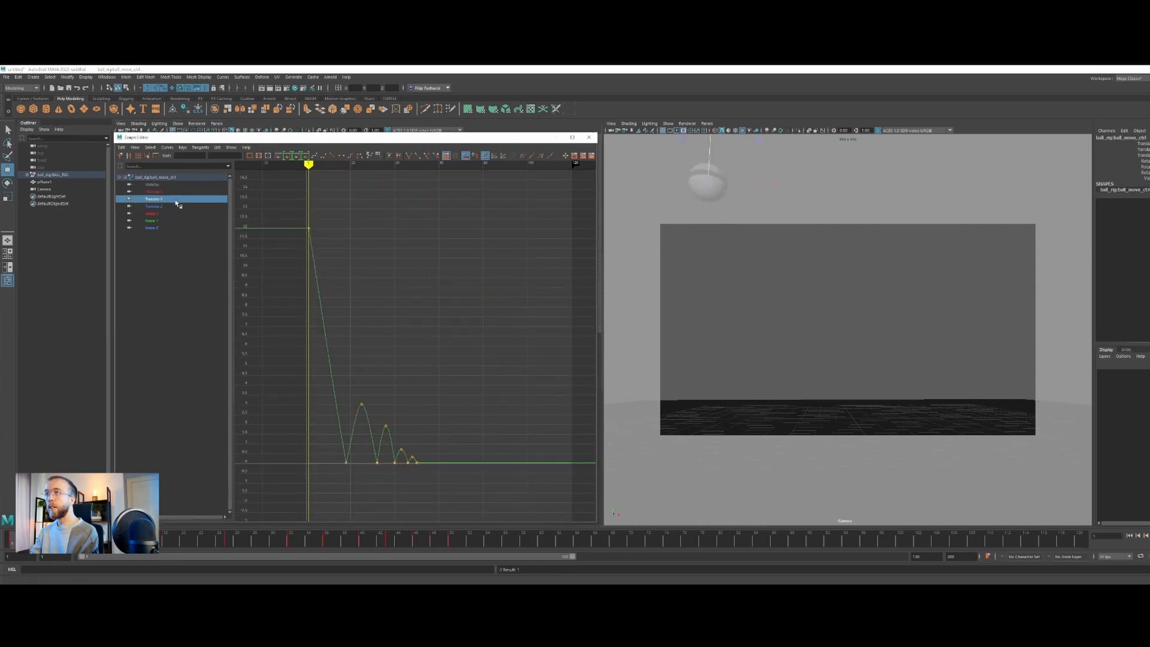
pyautogui.moveTo(290, 218); pyautogui.dragTo(329, 290)
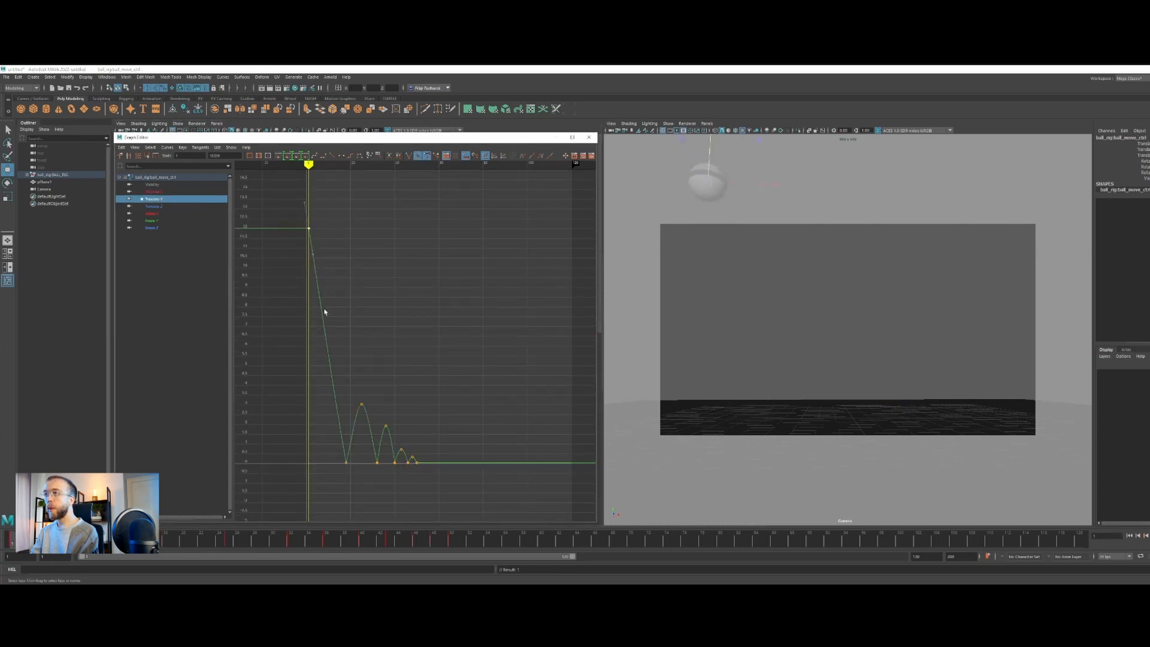
pyautogui.keyDown('shift'); pyautogui.moveTo(322, 277); pyautogui.dragTo(325, 277, button='middle'); pyautogui.keyUp('shift')
pyautogui.keyDown('alt'); pyautogui.moveTo(326, 278); pyautogui.dragTo(304, 501, button='right'); pyautogui.keyUp('alt')
pyautogui.hotkey('ctrl', 'z')
pyautogui.click(1149, 535)
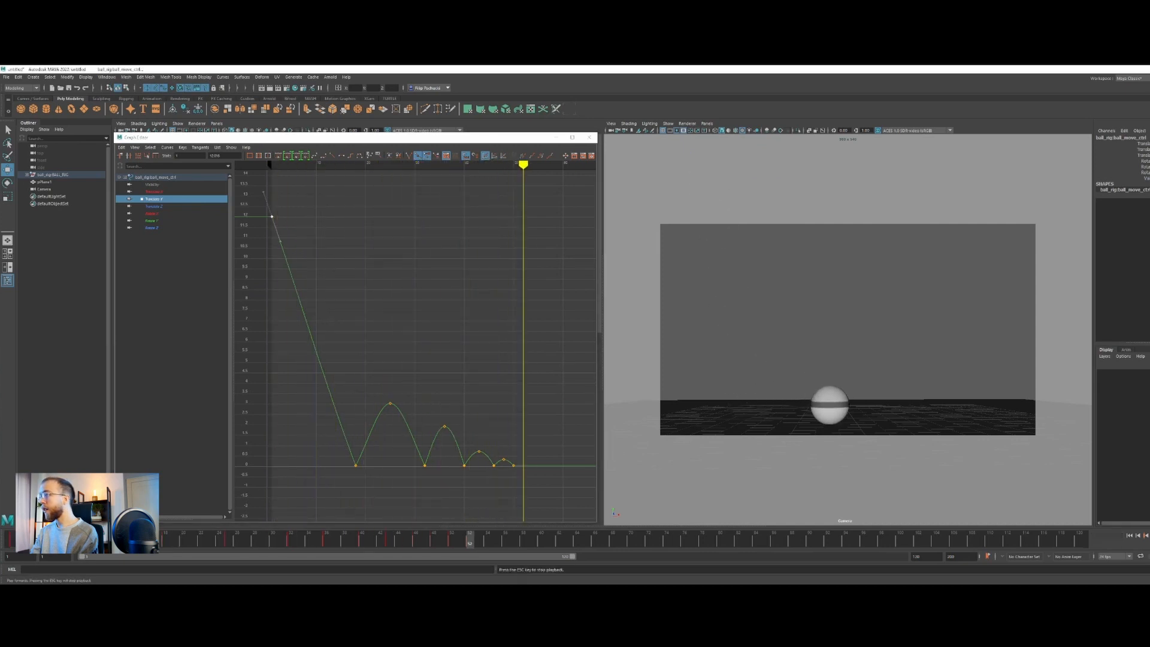
pyautogui.press('Escape')
# Raise the first bounce peak at frame 25 of the Translate Y curve to about 6
pyautogui.moveTo(489, 528)
pyautogui.mouseDown()
pyautogui.moveTo(52, 541)
pyautogui.moveTo(331, 537)
pyautogui.moveTo(140, 538)
pyautogui.moveTo(221, 522)
pyautogui.moveTo(2, 505)
pyautogui.mouseUp()
pyautogui.moveTo(393, 377); pyautogui.dragTo(403, 455)
pyautogui.keyDown('shift'); pyautogui.moveTo(403, 455); pyautogui.dragTo(407, 387, button='middle'); pyautogui.keyUp('shift')
pyautogui.scroll(-5, 407, 387)
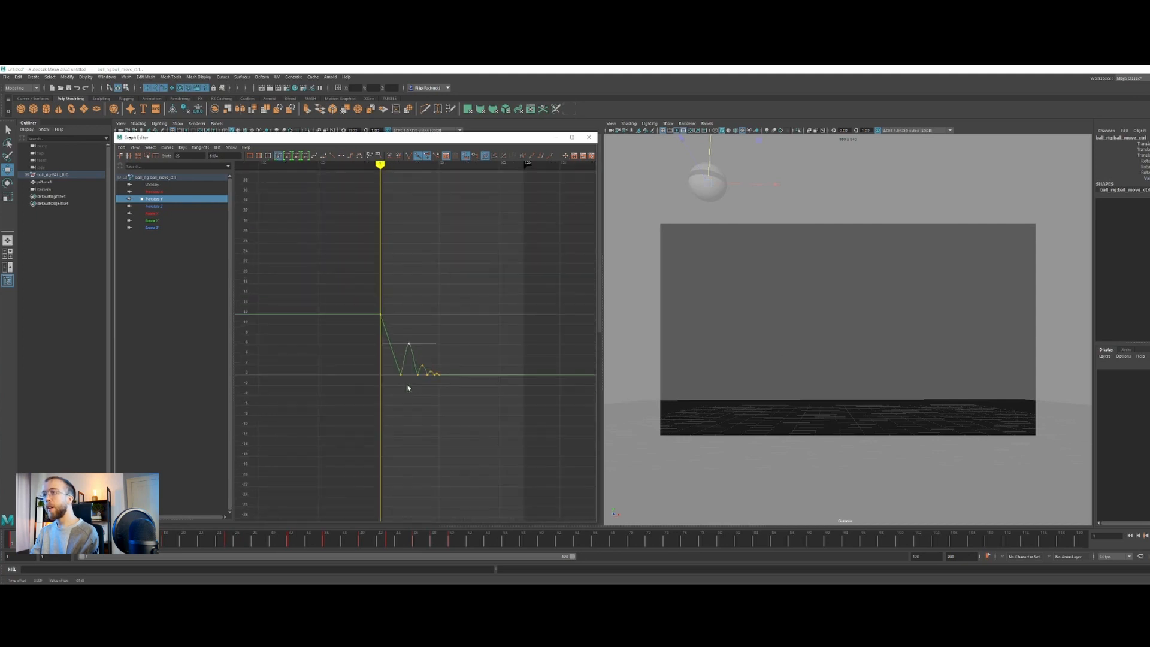
# Raise the first Translate Y key in two stages to about 19, playing back the drop after each change
pyautogui.moveTo(383, 323); pyautogui.dragTo(383, 326)
pyautogui.keyDown('shift'); pyautogui.moveTo(389, 370); pyautogui.dragTo(390, 348, button='middle'); pyautogui.keyUp('shift')
pyautogui.hotkey('alt', 'v')
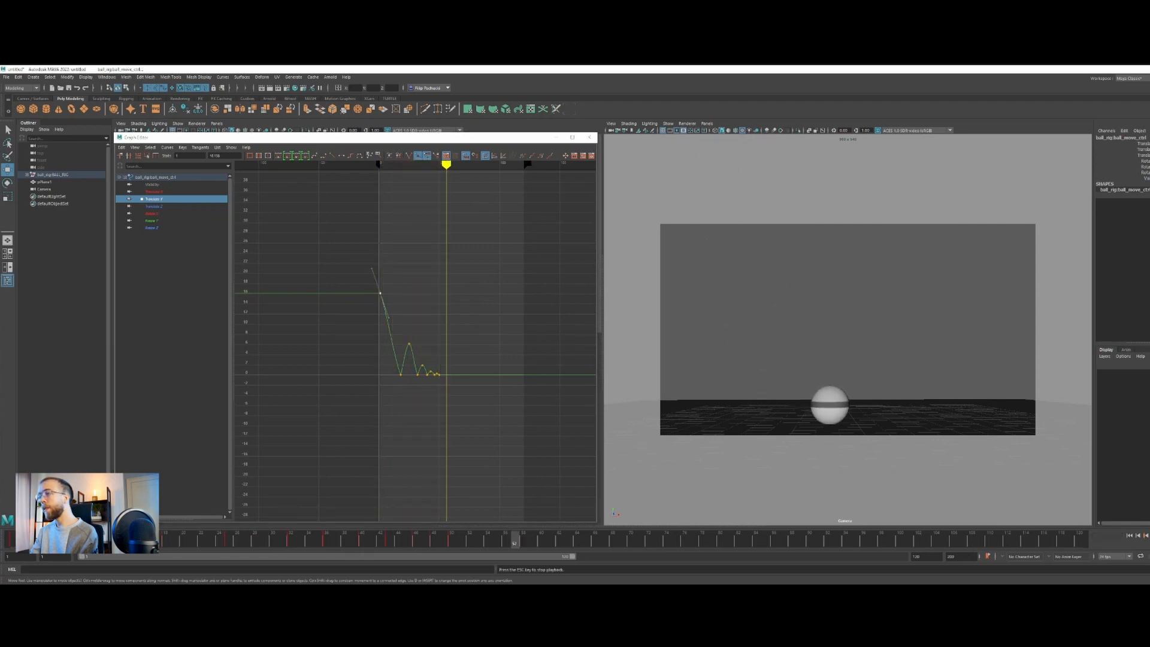
pyautogui.hotkey('alt', 'v')
pyautogui.click(3, 536)
pyautogui.keyDown('shift'); pyautogui.moveTo(426, 343); pyautogui.dragTo(426, 326, button='middle'); pyautogui.keyUp('shift')
pyautogui.hotkey('alt', 'v')
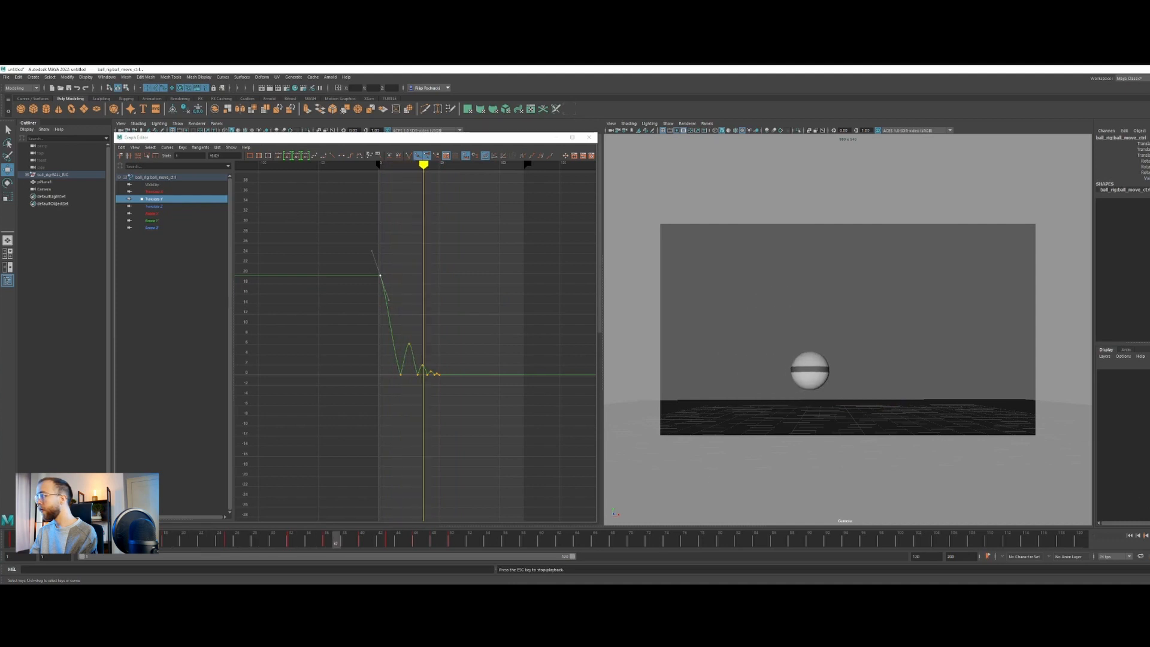
pyautogui.hotkey('alt', 'v')
# Steepen the first Translate Y key's tangent into a nearly straight drop, play it back and return to frame 1
pyautogui.scroll(4, 462, 346)
pyautogui.keyDown('ctrl'); pyautogui.keyDown('alt'); pyautogui.moveTo(339, 206); pyautogui.dragTo(414, 389); pyautogui.keyUp('alt'); pyautogui.keyUp('ctrl')
pyautogui.scroll(-3, 431, 423)
pyautogui.click(429, 418)
pyautogui.click(349, 264)
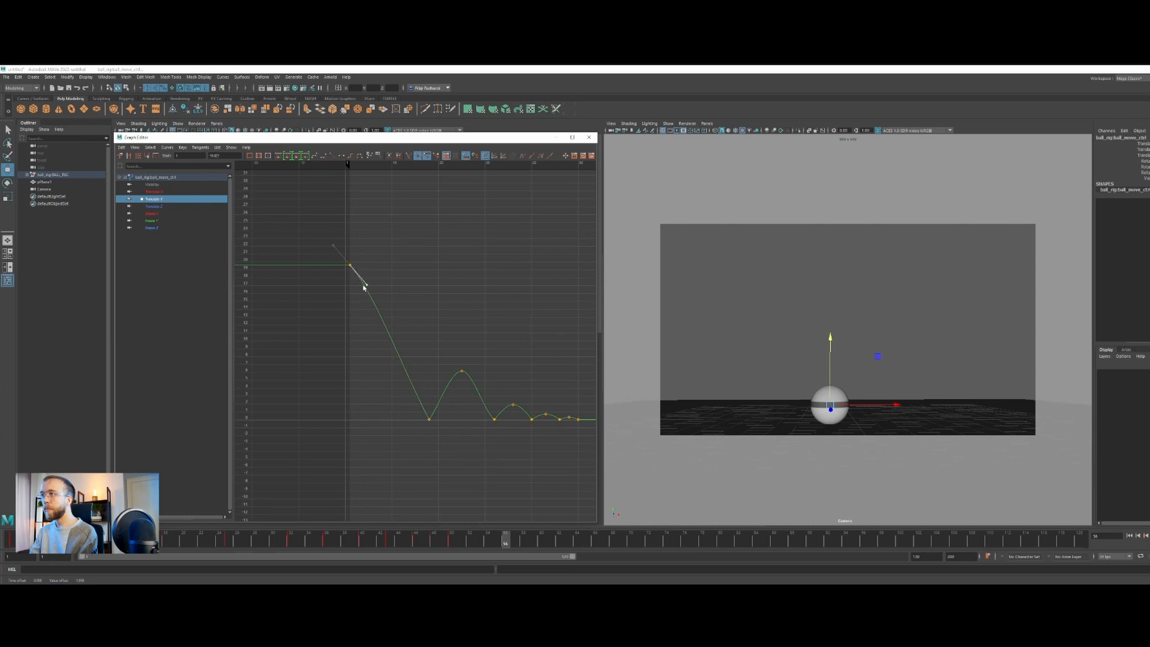
pyautogui.moveTo(366, 285); pyautogui.dragTo(363, 292)
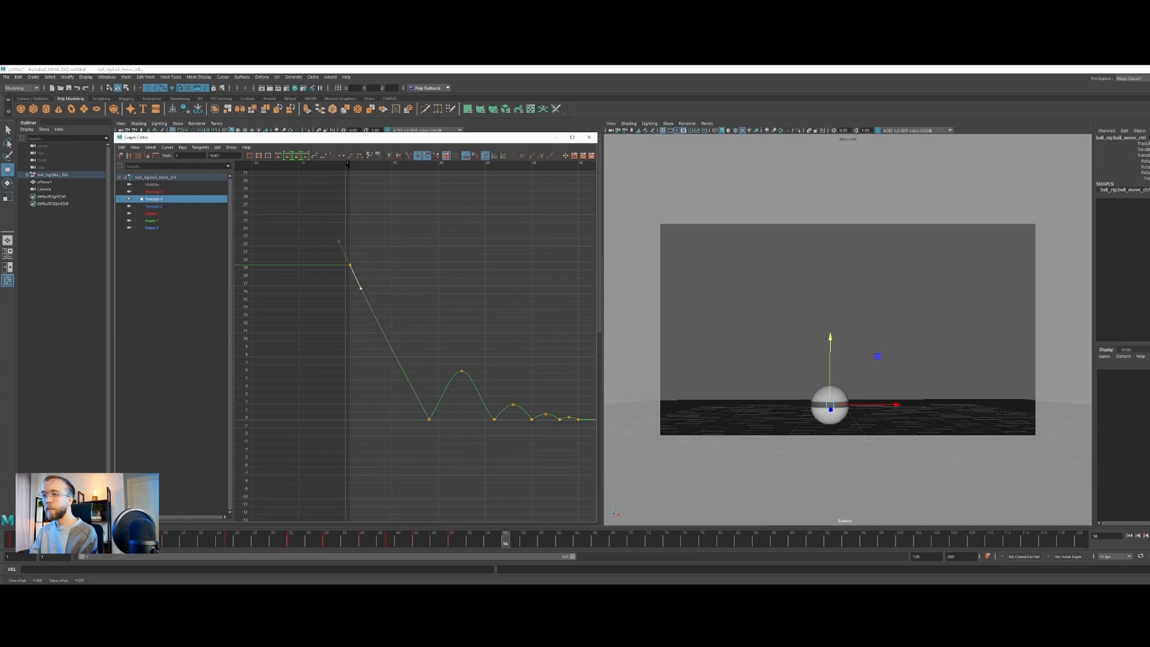
pyautogui.click(12, 541)
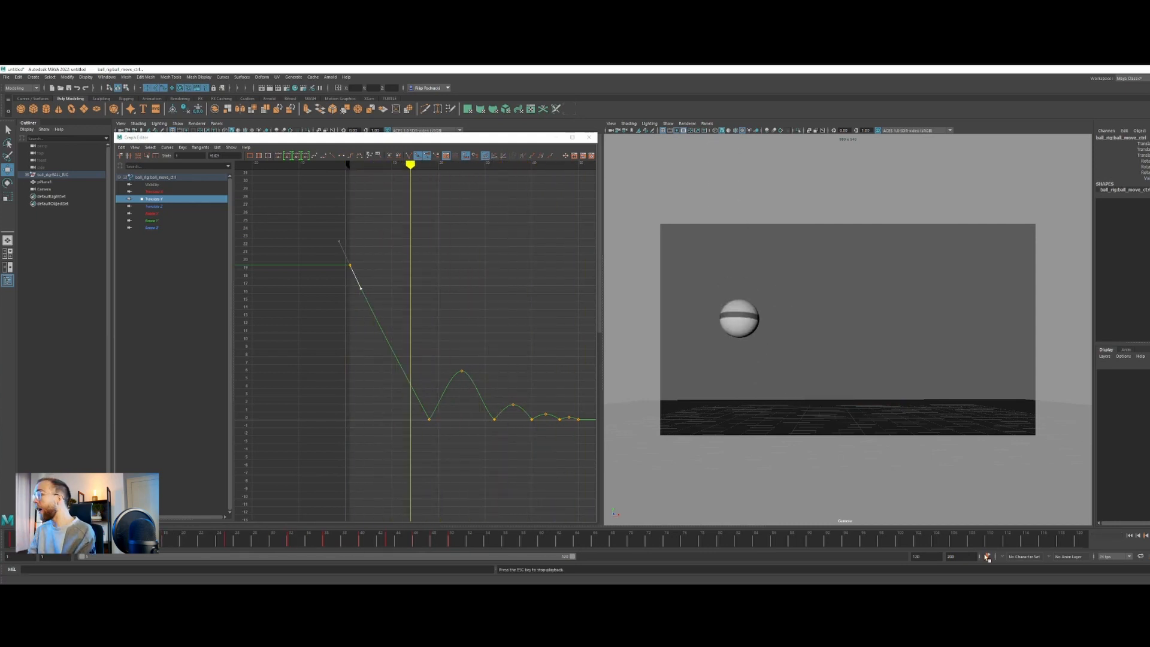
pyautogui.press('Escape')
pyautogui.click(12, 541)
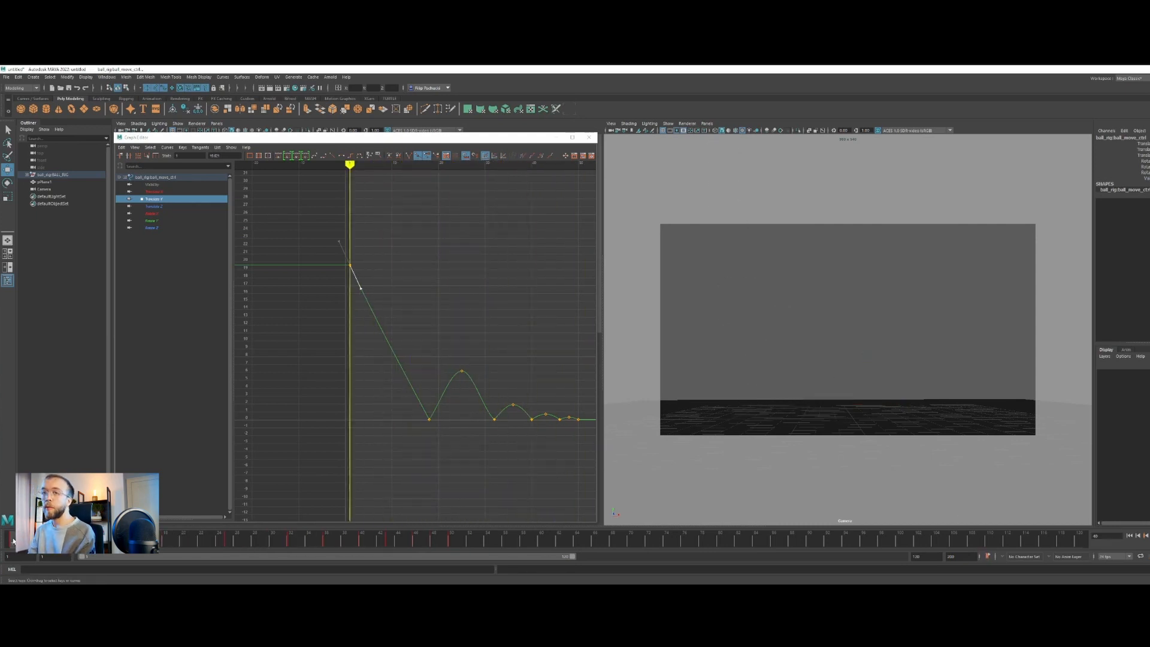
# Bring the first Translate Y key down to about 12 with a flat tangent and play back the bounce
pyautogui.moveTo(365, 252); pyautogui.dragTo(336, 290)
pyautogui.moveTo(359, 265); pyautogui.dragTo(373, 323, button='middle')
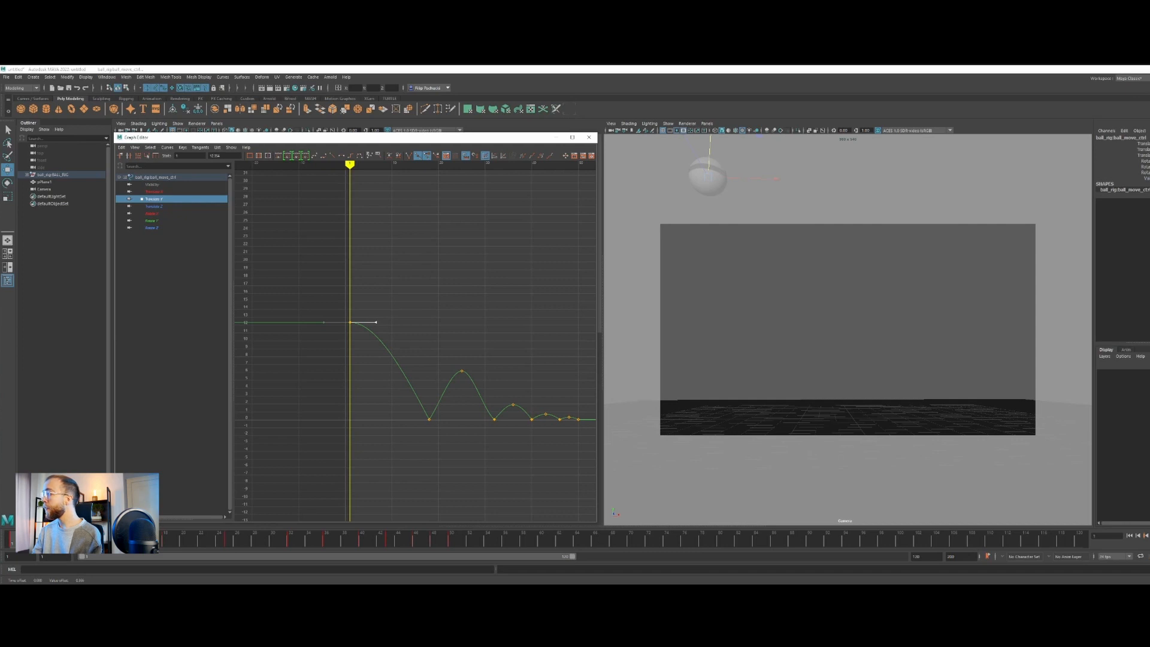
pyautogui.hotkey('alt', 'v')
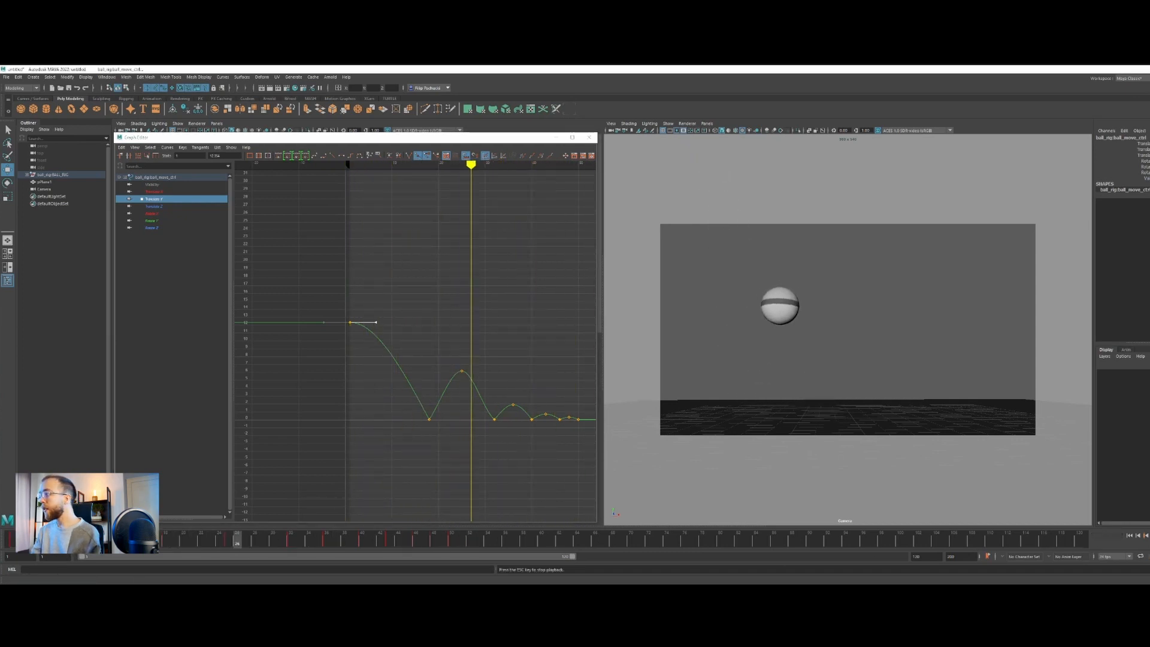
pyautogui.press('Escape')
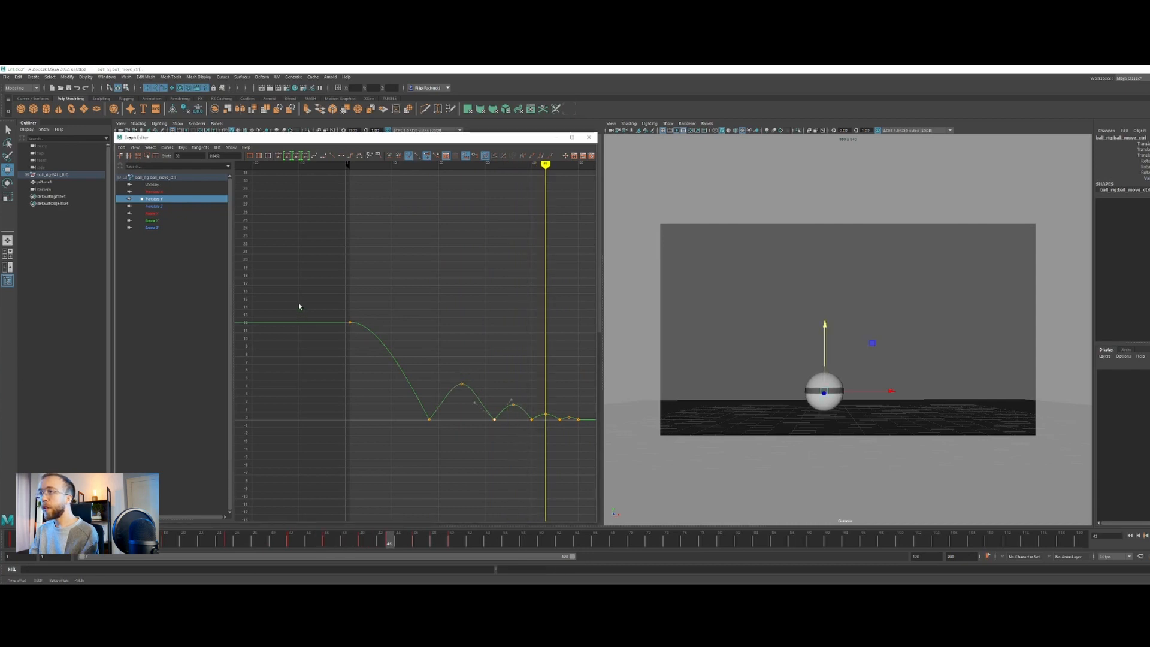
# Try a straighter drop by angling the first Translate Y key's tangent down and adjusting the frame 18 contact tangent
pyautogui.moveTo(362, 330); pyautogui.dragTo(320, 351)
pyautogui.moveTo(376, 322); pyautogui.dragTo(376, 353)
pyautogui.moveTo(436, 436); pyautogui.dragTo(436, 435)
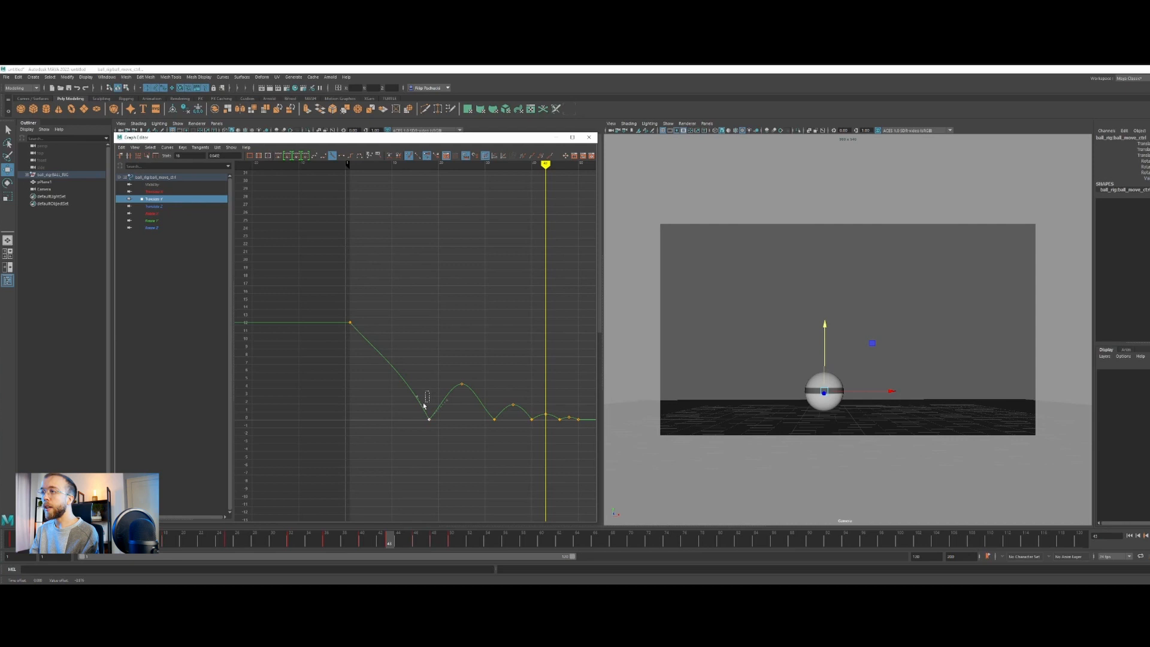
pyautogui.moveTo(417, 397); pyautogui.dragTo(412, 397, button='middle')
pyautogui.moveTo(419, 405); pyautogui.dragTo(249, 222)
pyautogui.moveTo(356, 385); pyautogui.dragTo(358, 395, button='middle')
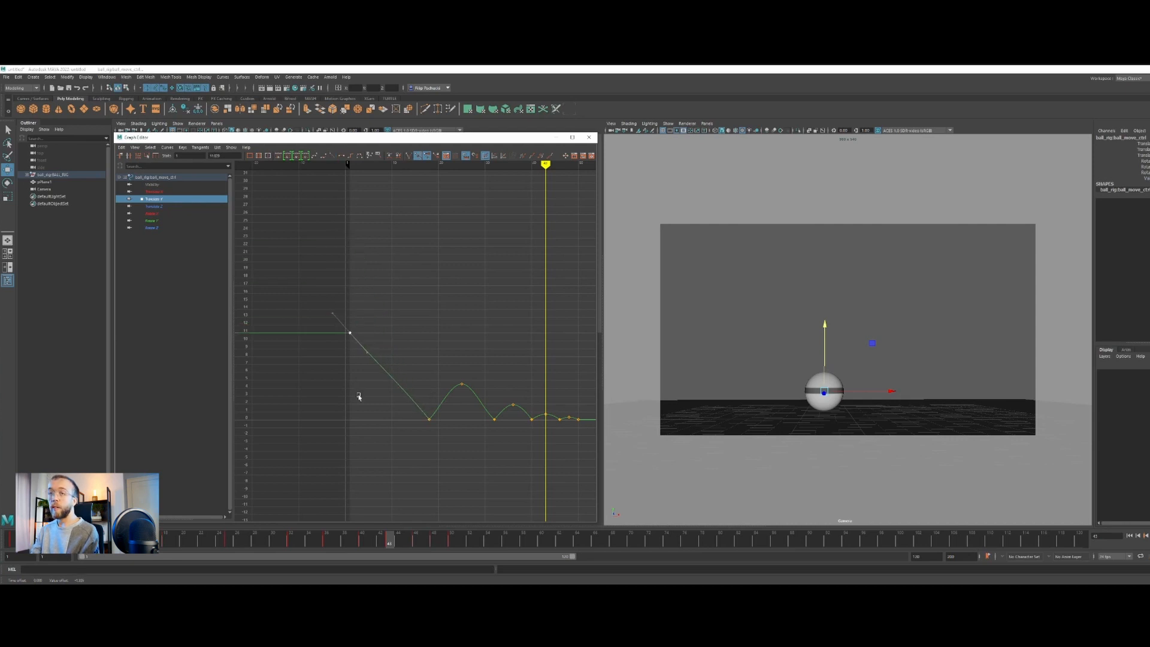
pyautogui.hotkey('ctrl', 'z')
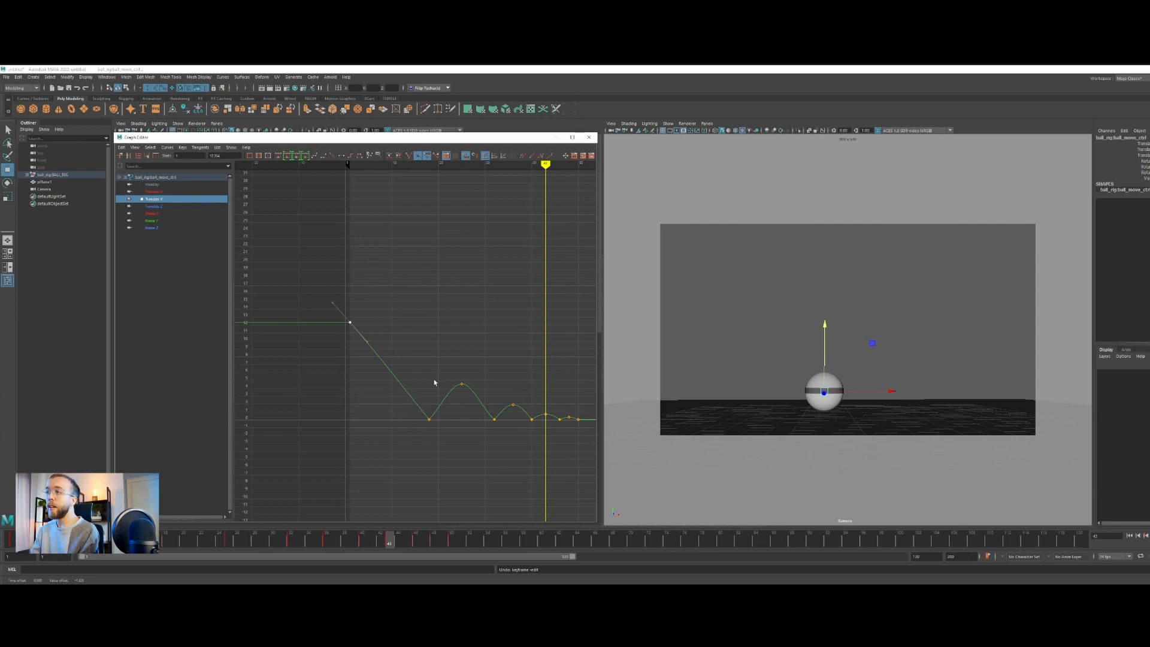
# Flatten the first Translate Y key's tangent for an eased start to the drop and play back from frame 1
pyautogui.moveTo(367, 344); pyautogui.dragTo(379, 321, button='middle')
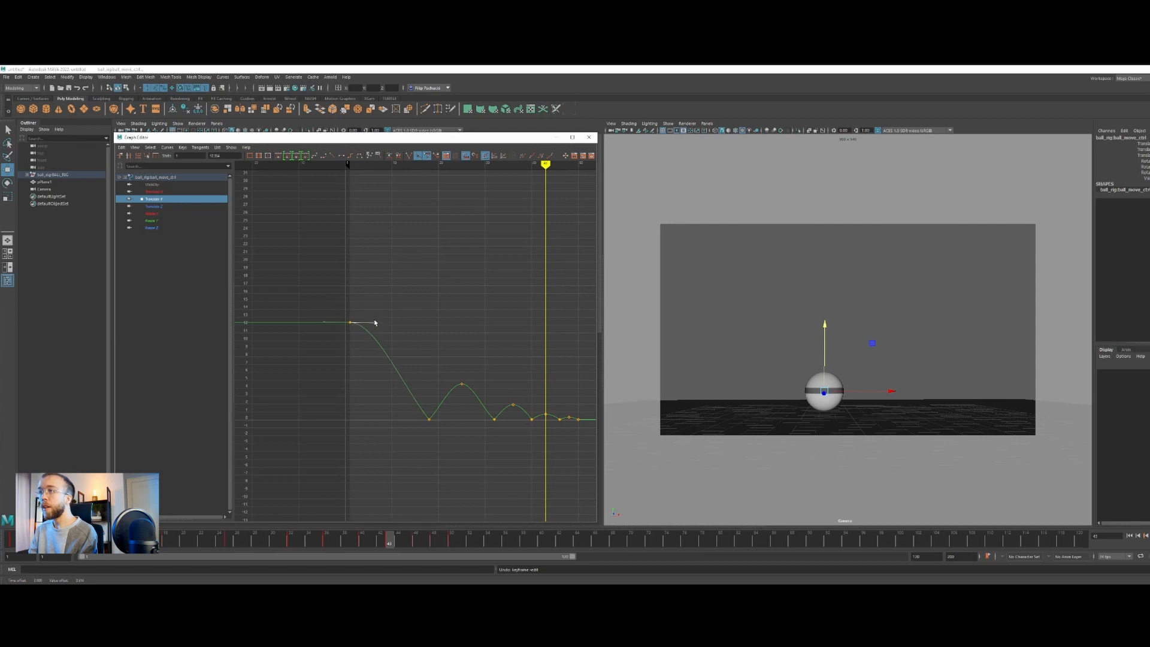
pyautogui.moveTo(353, 336); pyautogui.dragTo(353, 338)
pyautogui.moveTo(362, 366); pyautogui.dragTo(368, 328, button='middle')
pyautogui.hotkey('ctrl', 'z')
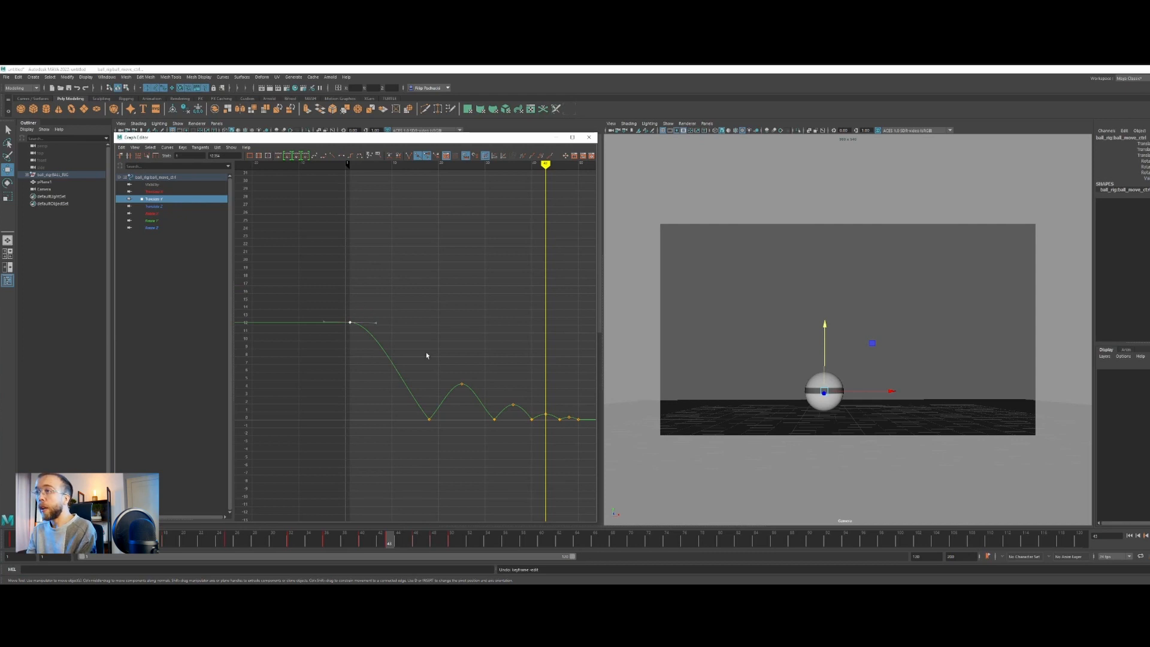
pyautogui.moveTo(23, 540); pyautogui.dragTo(16, 540)
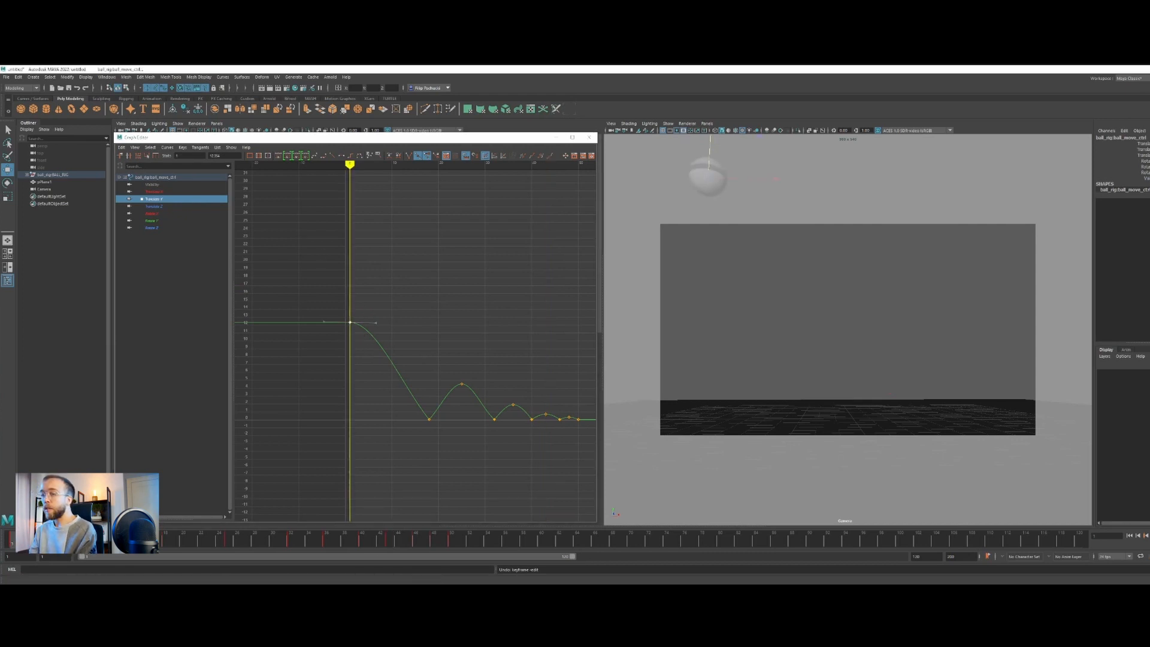
pyautogui.click(1144, 539)
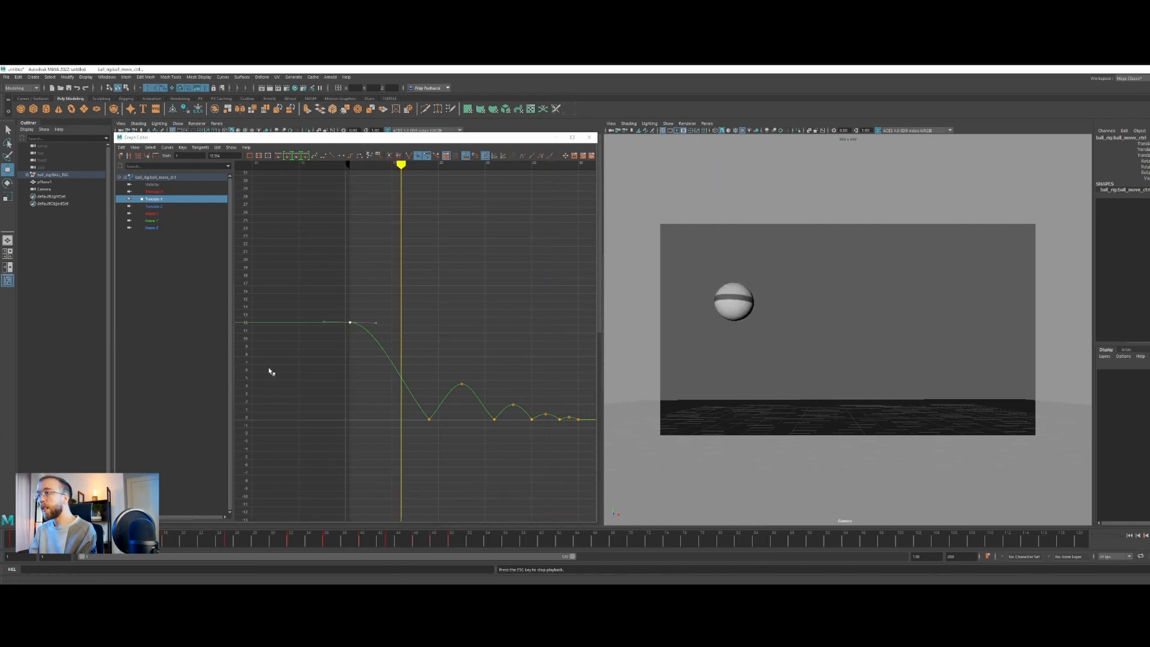
# Raise the first Translate Y key to about 18.5, angle its tangent steeply downward and play back the drop
pyautogui.moveTo(362, 350); pyautogui.dragTo(361, 340, button='middle')
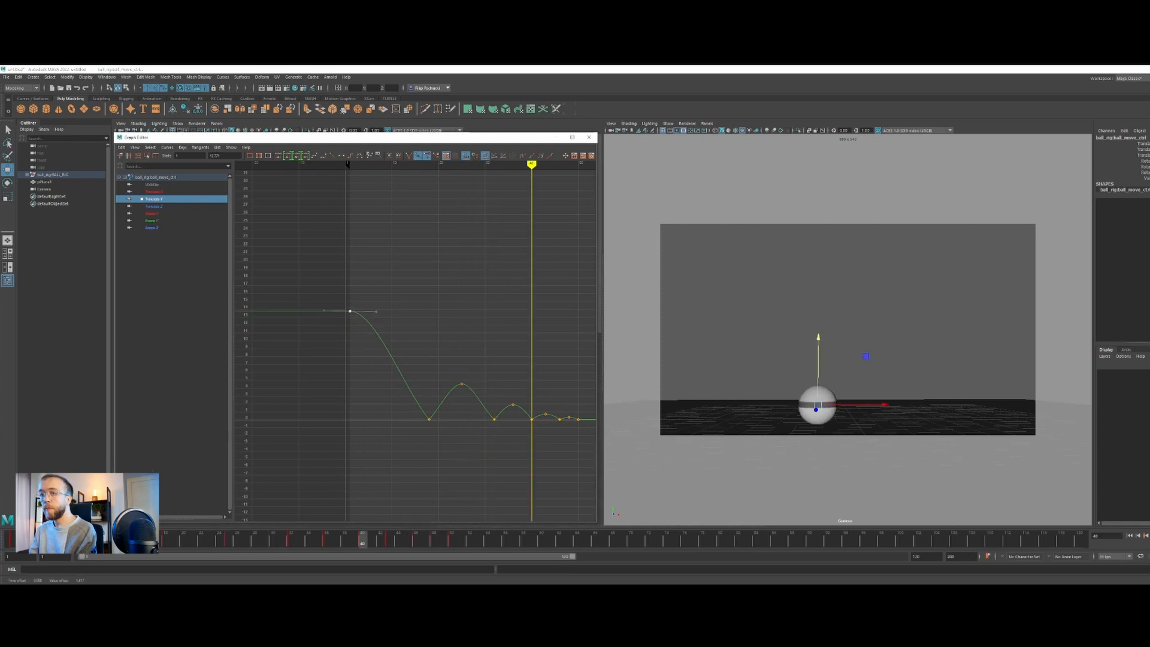
pyautogui.hotkey('alt', 'v')
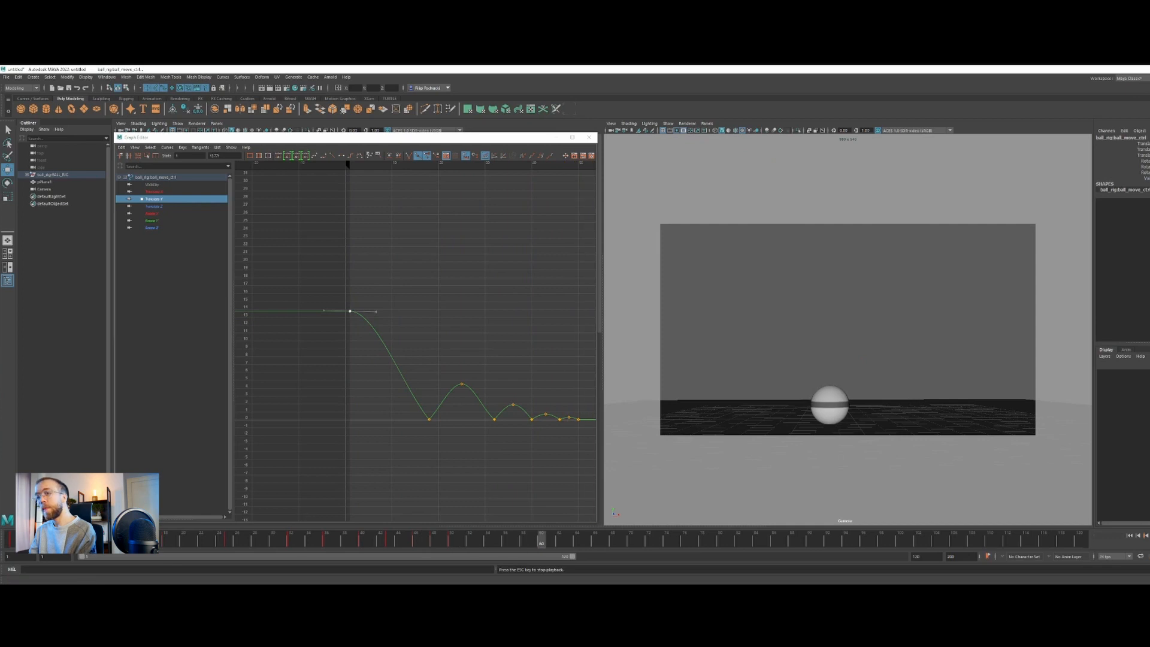
pyautogui.press('Escape')
pyautogui.keyDown('shift'); pyautogui.moveTo(340, 374); pyautogui.dragTo(370, 307, button='middle'); pyautogui.keyUp('shift')
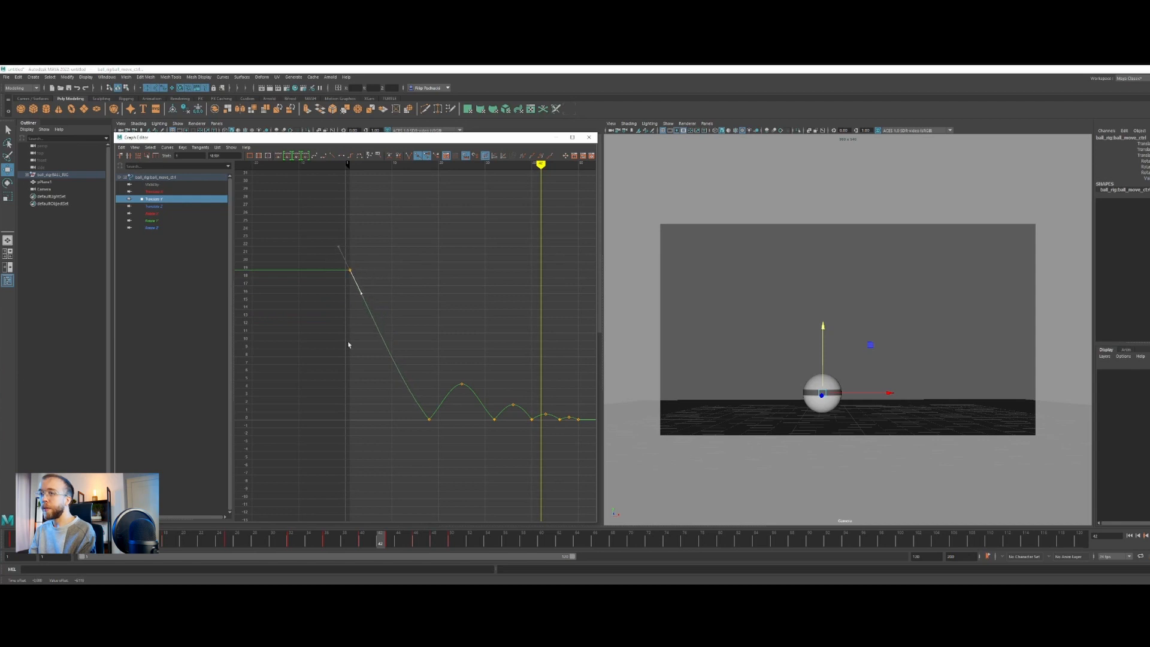
pyautogui.hotkey('alt', 'v')
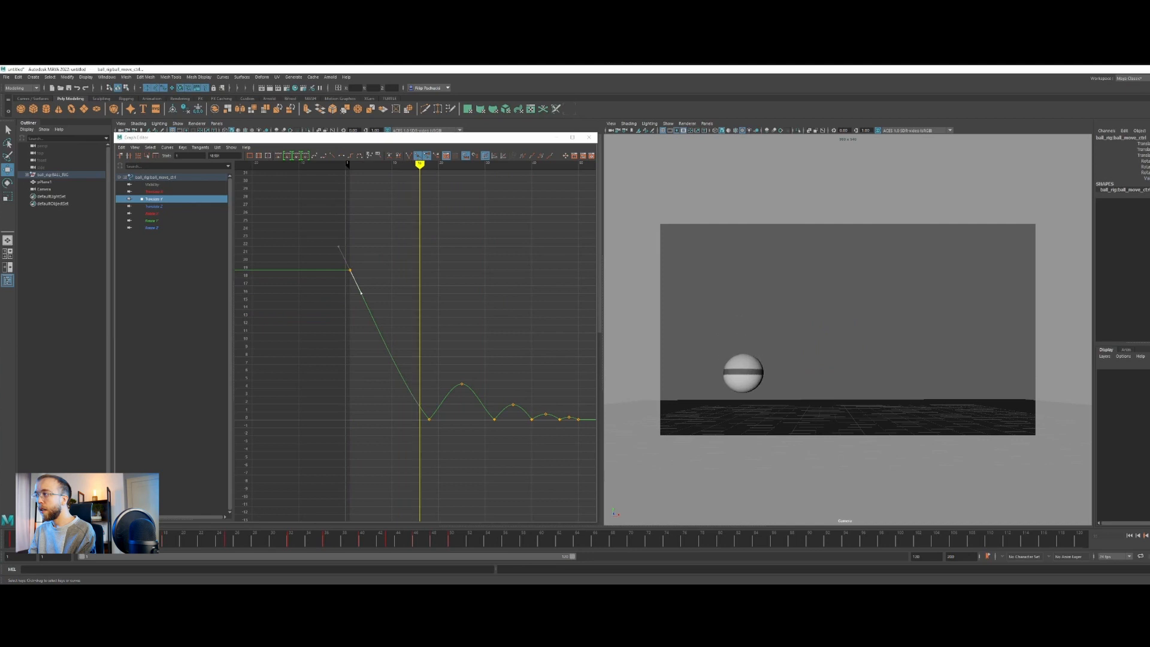
# Reshape the tangents of the frame 18 contact key, with the first bounce peak at about 5.5 on Translate Y
pyautogui.click(429, 419)
pyautogui.moveTo(414, 407); pyautogui.dragTo(469, 419)
pyautogui.click(429, 418)
pyautogui.click(398, 540)
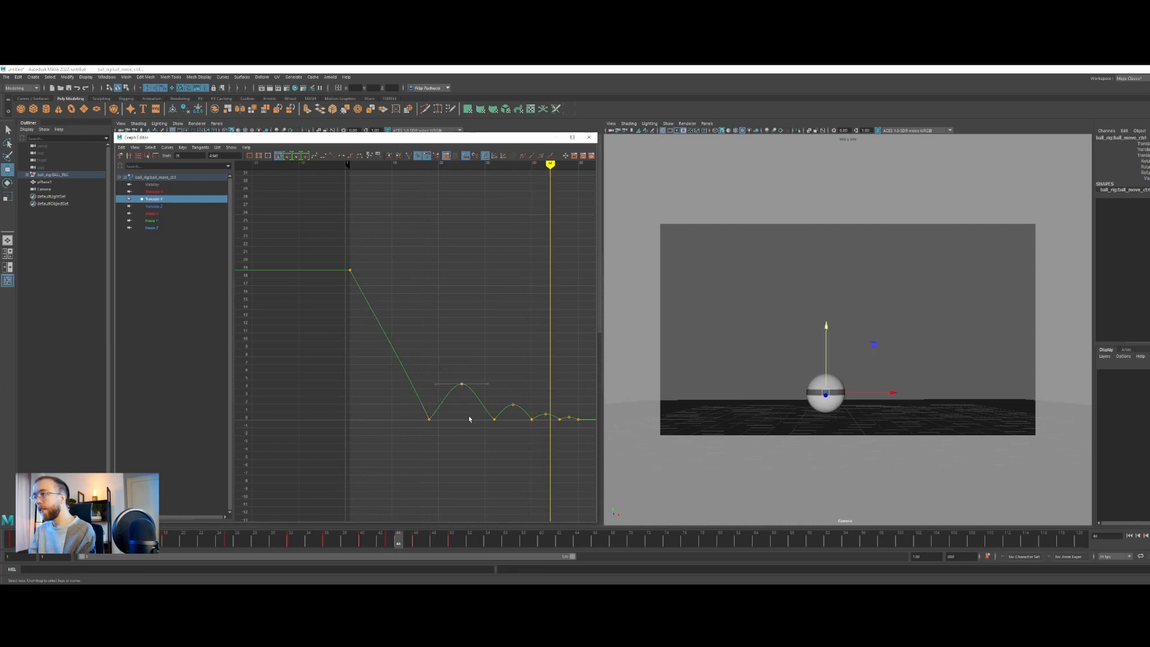
pyautogui.moveTo(469, 419)
pyautogui.keyDown('shift'); pyautogui.mouseDown(button='middle')
pyautogui.moveTo(467, 405)
pyautogui.moveTo(449, 409)
pyautogui.mouseUp(button='middle'); pyautogui.keyUp('shift')
pyautogui.moveTo(441, 439); pyautogui.dragTo(440, 437)
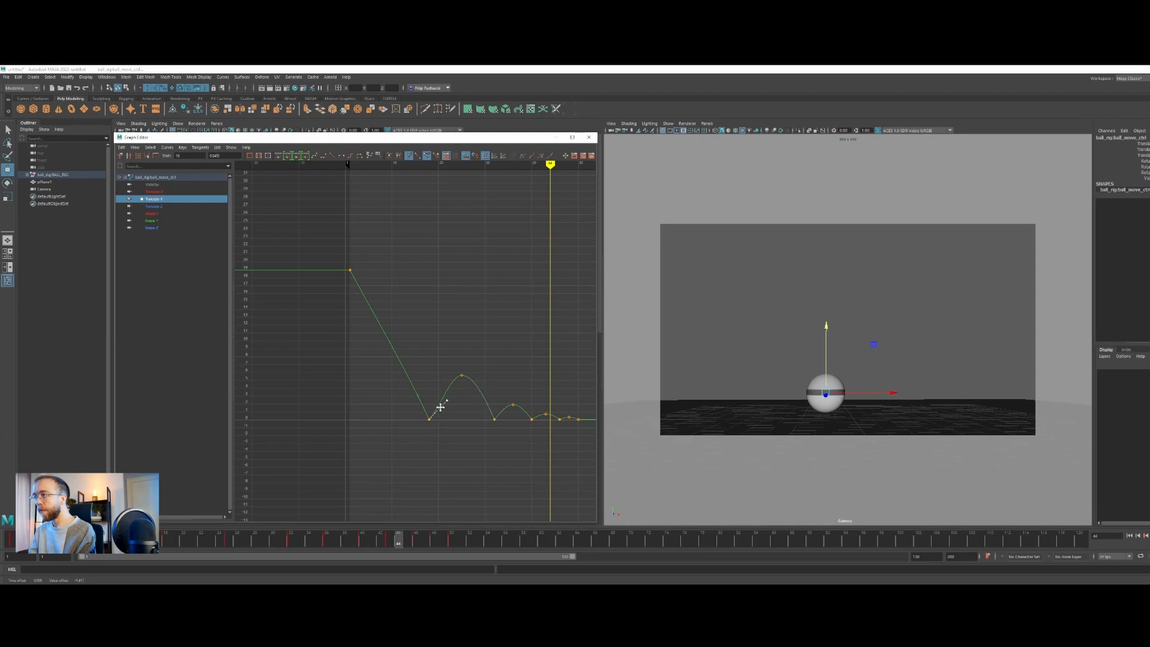
pyautogui.moveTo(407, 391); pyautogui.dragTo(419, 397)
# Raise the first Translate Y key to about 20.5 and play back the bounce from the start
pyautogui.moveTo(327, 253); pyautogui.dragTo(357, 292)
pyautogui.keyDown('shift'); pyautogui.moveTo(356, 296); pyautogui.dragTo(358, 280, button='middle'); pyautogui.keyUp('shift')
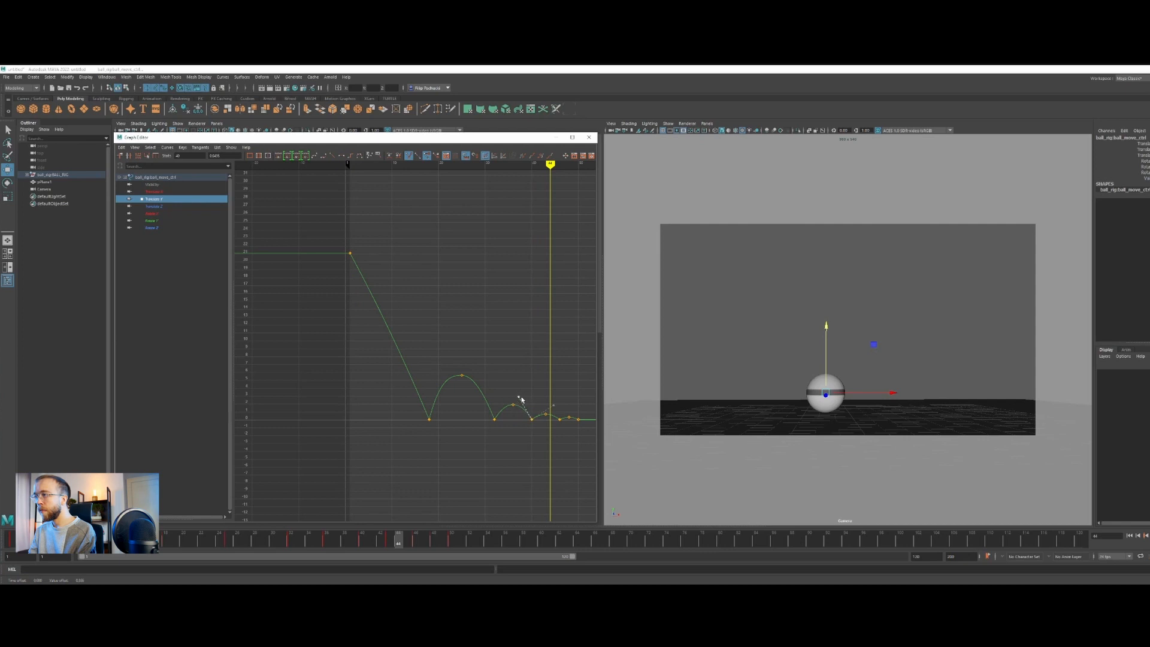
pyautogui.moveTo(549, 164); pyautogui.dragTo(328, 195)
pyautogui.hotkey('alt', 'v')
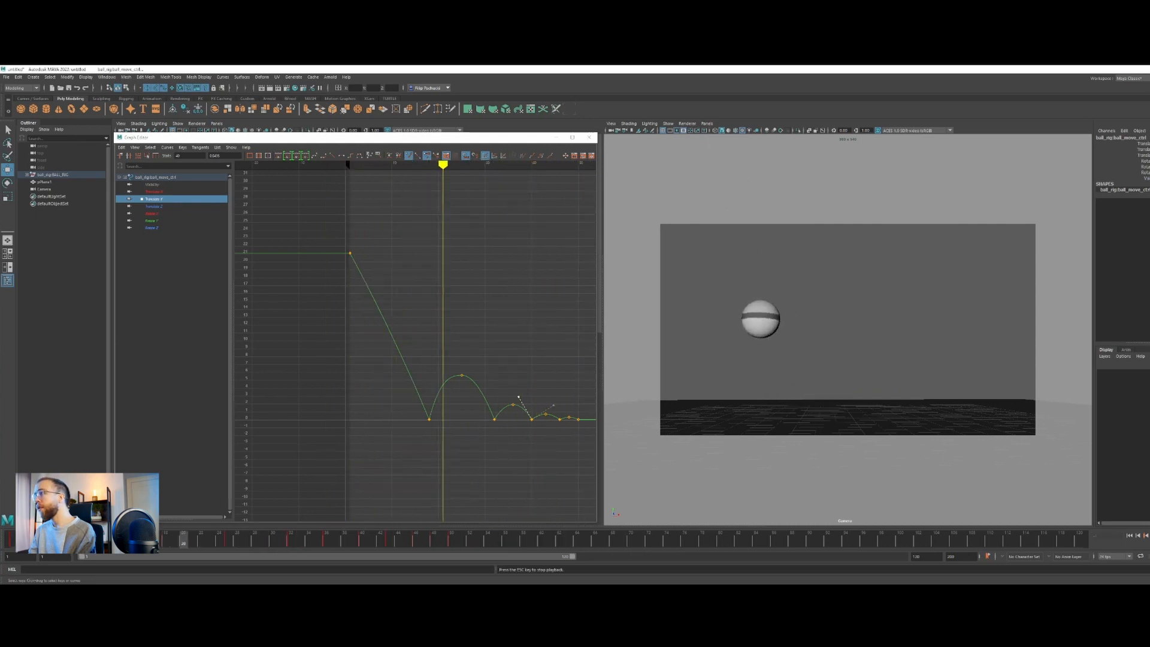
pyautogui.hotkey('alt', 'v')
# Raise the first Translate Y key further to about 22 and check the faster drop in playback
pyautogui.moveTo(330, 220); pyautogui.dragTo(356, 290)
pyautogui.moveTo(356, 290); pyautogui.dragTo(358, 277, button='middle')
pyautogui.hotkey('alt', 'shift', 'v')
pyautogui.click(1145, 536)
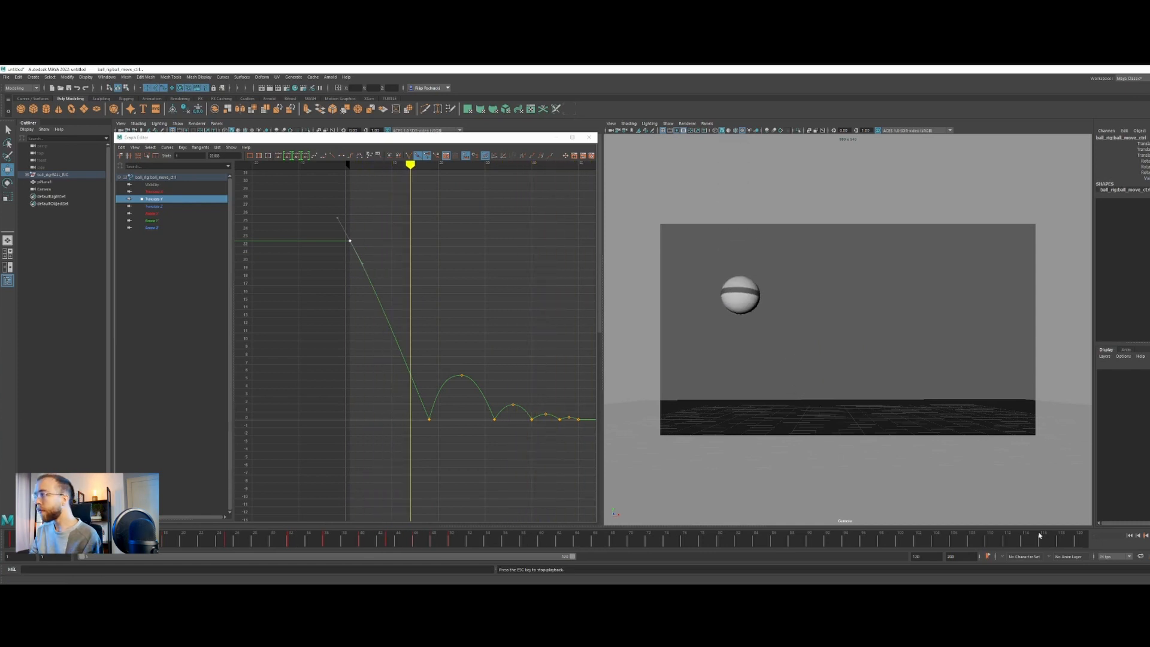
pyautogui.press('Escape')
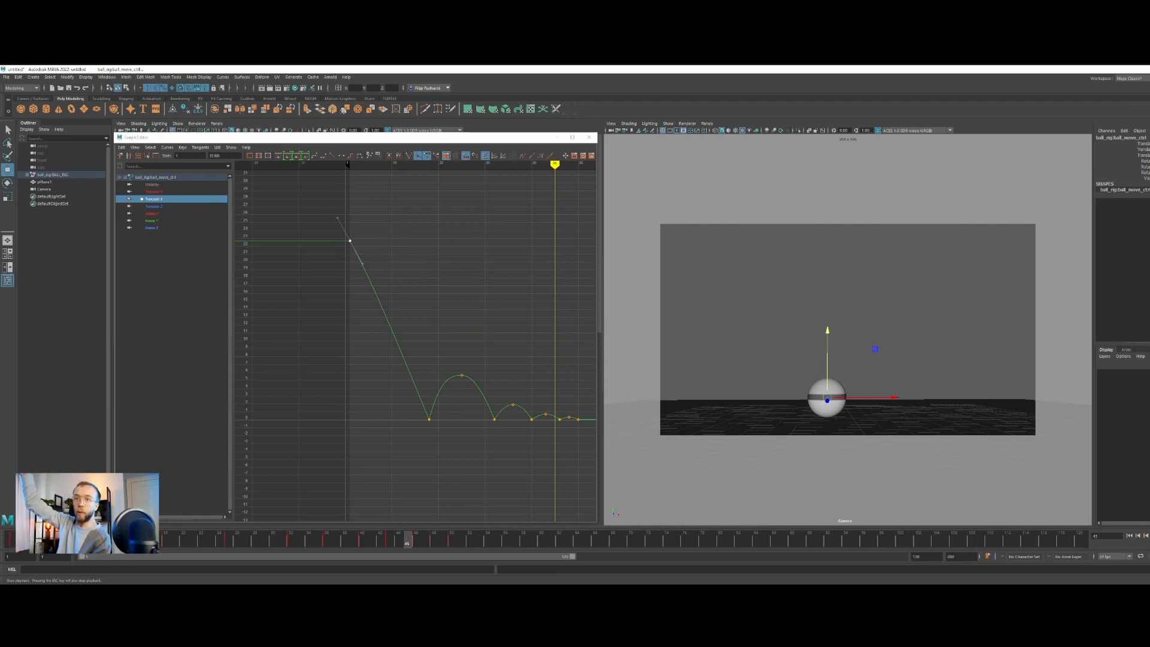
# Raise the smaller Translate Y peaks at frames 36, 43 and 48, the first to about 2.7, and return to frame 1
pyautogui.moveTo(487, 381); pyautogui.dragTo(550, 422)
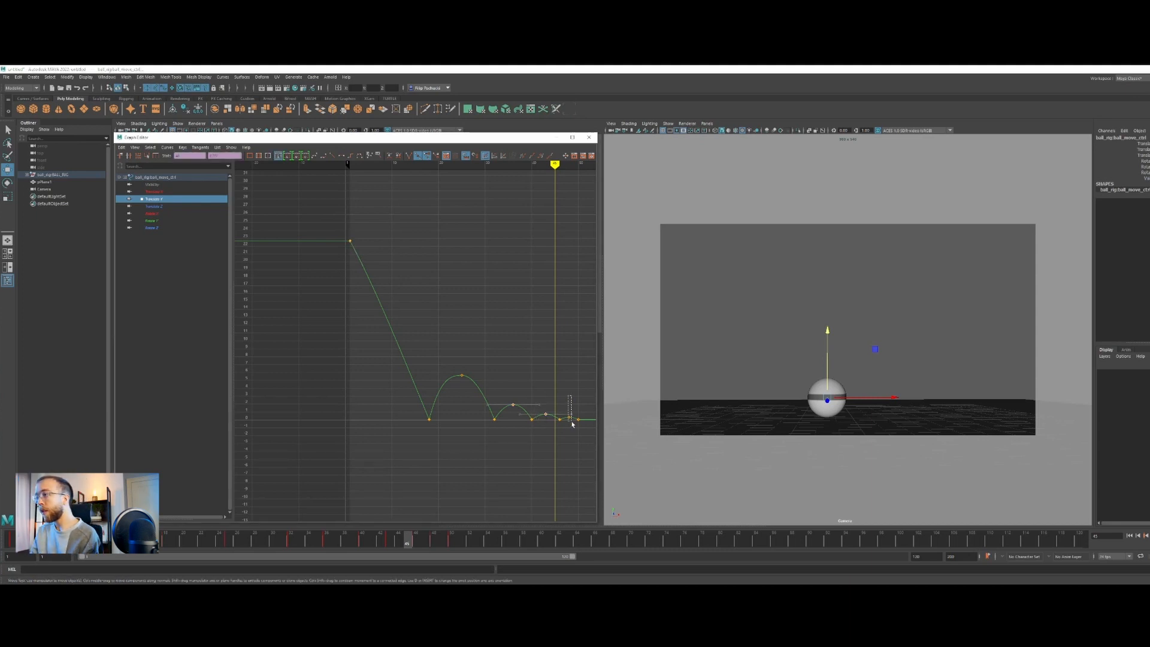
pyautogui.moveTo(570, 429); pyautogui.dragTo(568, 423, button='middle')
pyautogui.moveTo(518, 412); pyautogui.dragTo(518, 413)
pyautogui.moveTo(518, 413); pyautogui.dragTo(537, 415, button='middle')
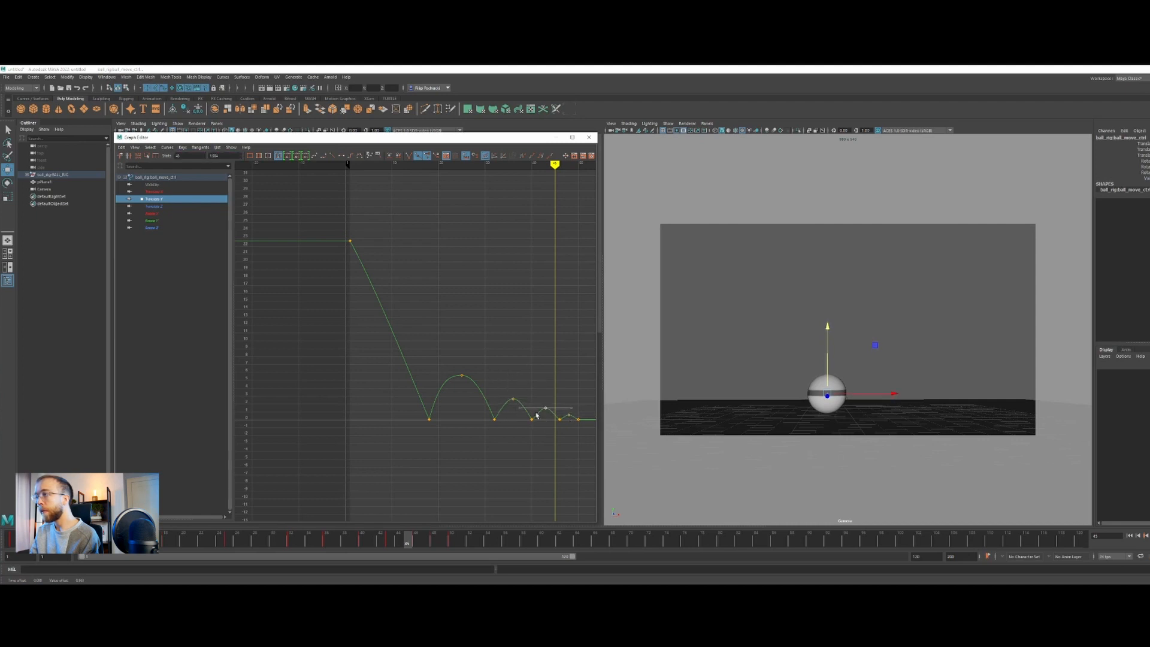
pyautogui.hotkey('alt', 'shift', 'v')
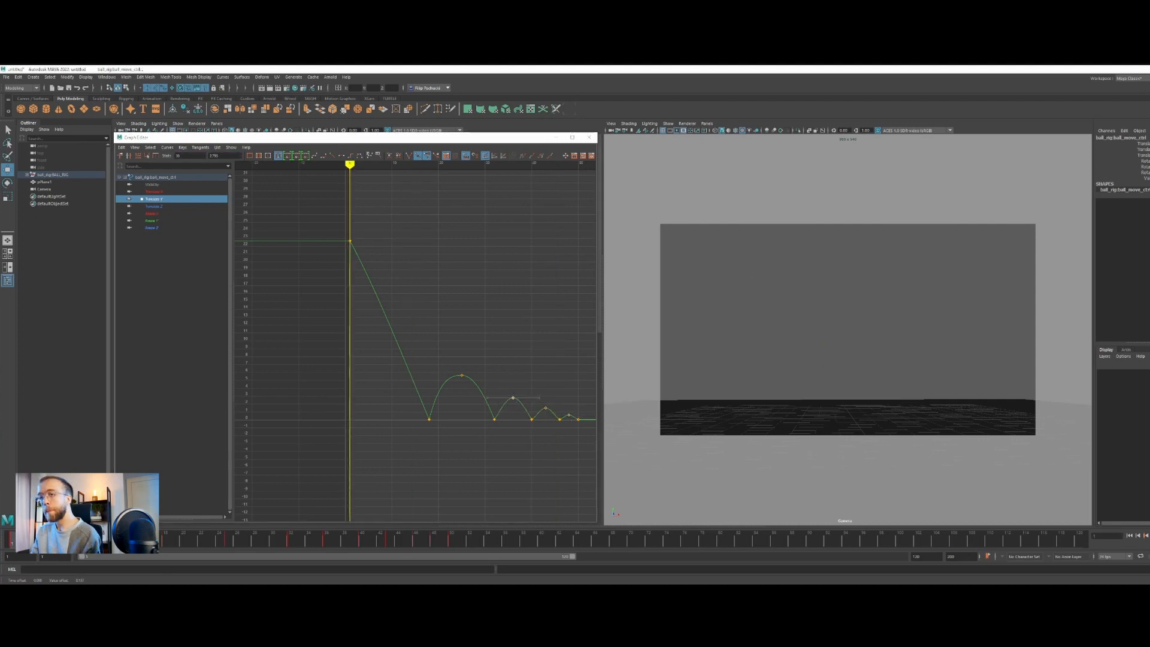
# Play back the bounce and undo the last raises of the smaller Translate Y peaks
pyautogui.hotkey('alt', 'v')
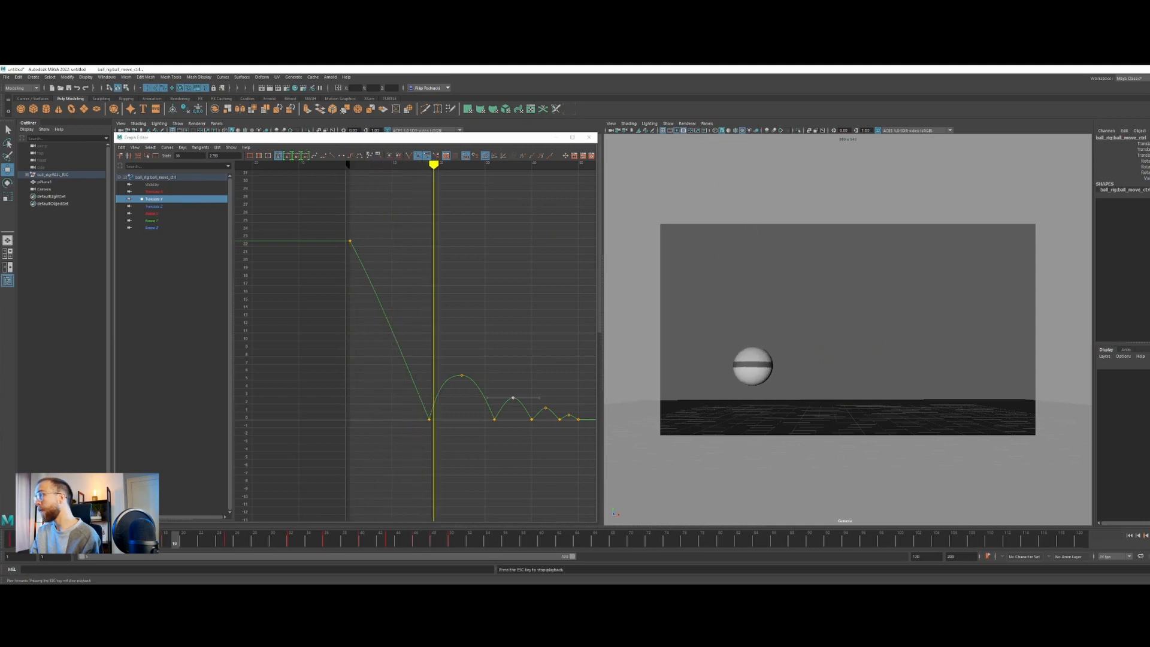
pyautogui.press('Escape')
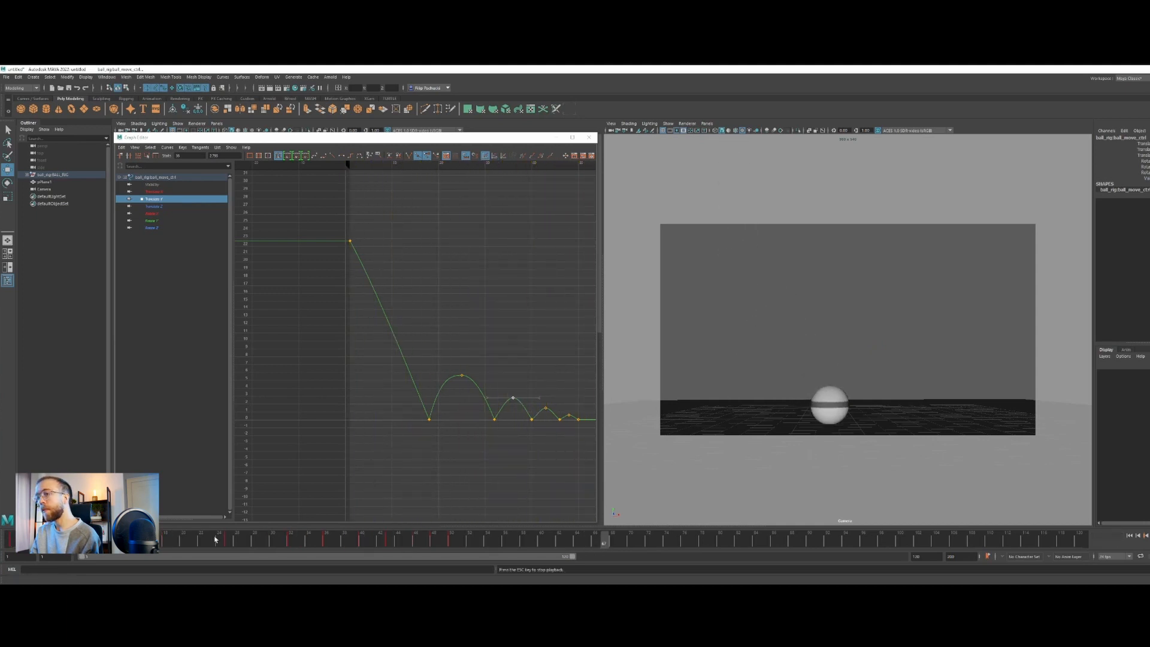
pyautogui.hotkey('ctrl', 'z')
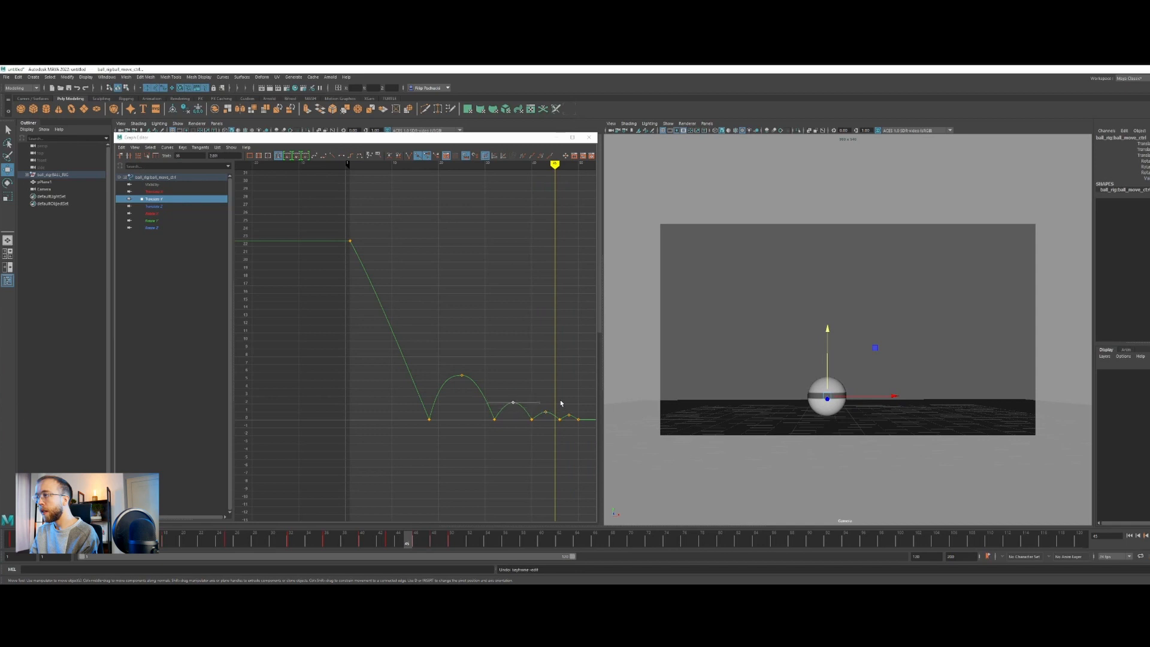
# Lower the last two Translate Y bounce peaks, at frames 43 and 48, slightly
pyautogui.moveTo(540, 396); pyautogui.dragTo(575, 422)
pyautogui.keyDown('shift'); pyautogui.moveTo(572, 418); pyautogui.dragTo(573, 421, button='middle'); pyautogui.keyUp('shift')
pyautogui.moveTo(531, 397); pyautogui.dragTo(551, 424)
pyautogui.keyDown('shift'); pyautogui.moveTo(549, 420); pyautogui.dragTo(550, 420, button='middle'); pyautogui.keyUp('shift')
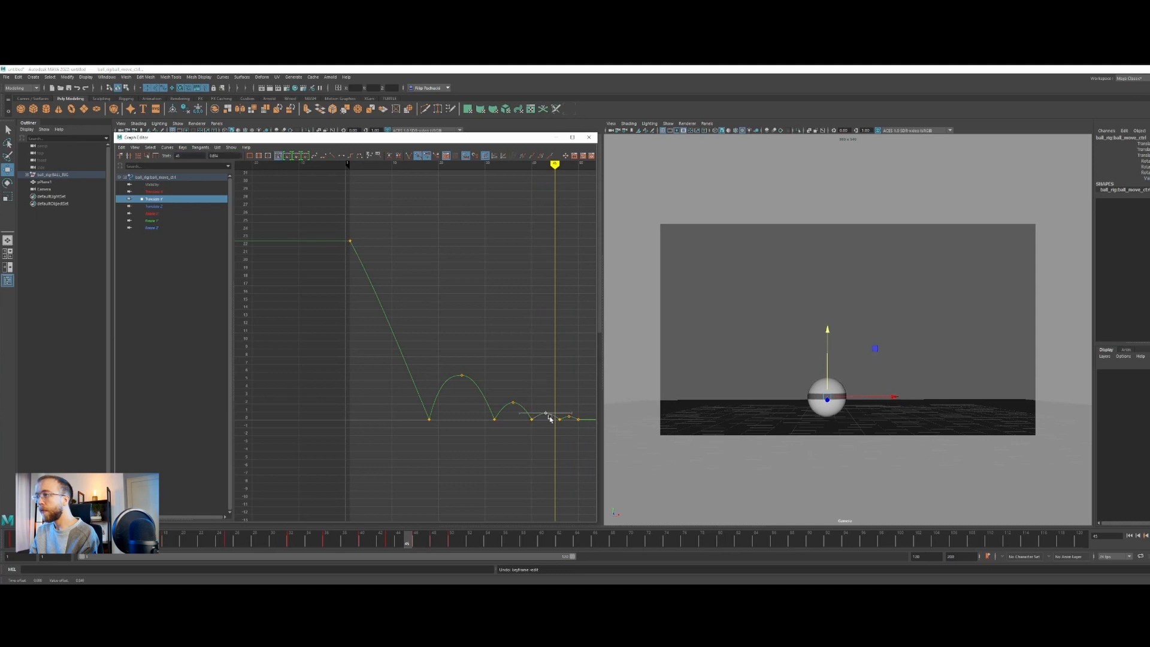
# Play the bouncing ball reference in VLC media player and compare its timing with the ball's playback in Maya
pyautogui.hotkey('alt', 'v')
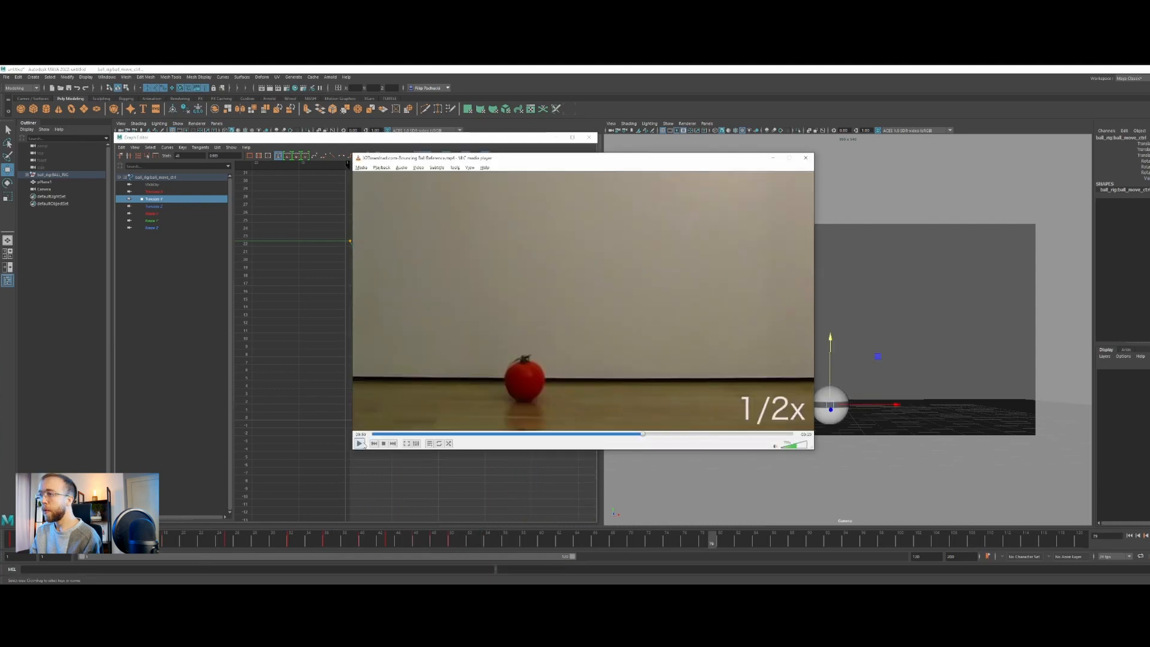
pyautogui.click(359, 444)
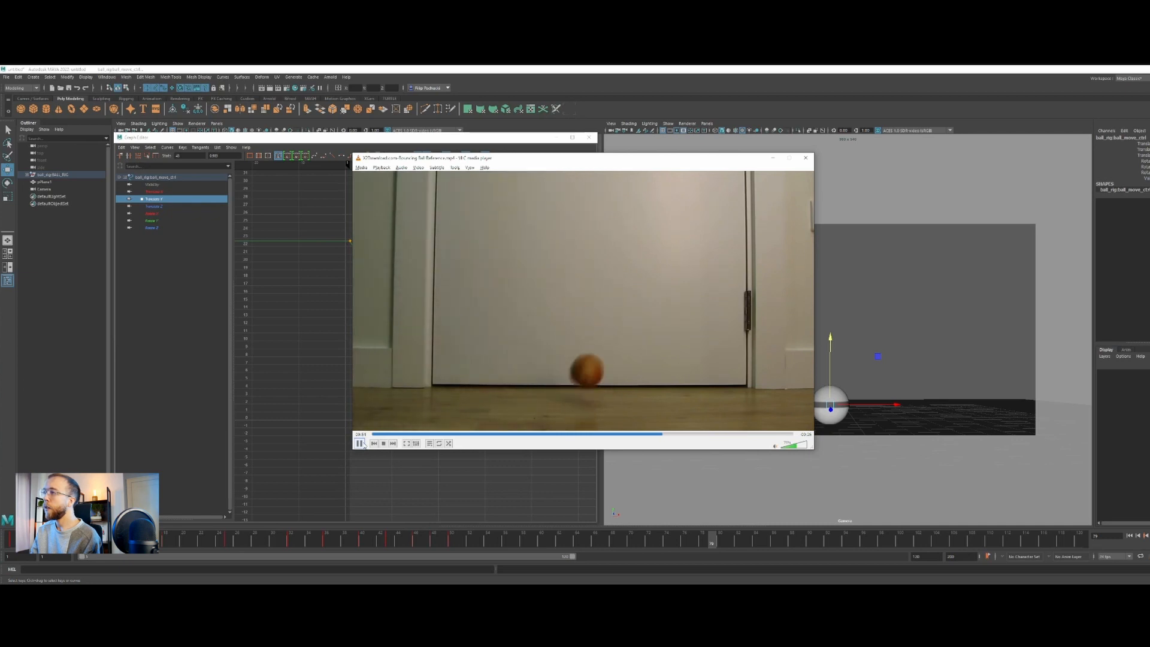
pyautogui.click(773, 158)
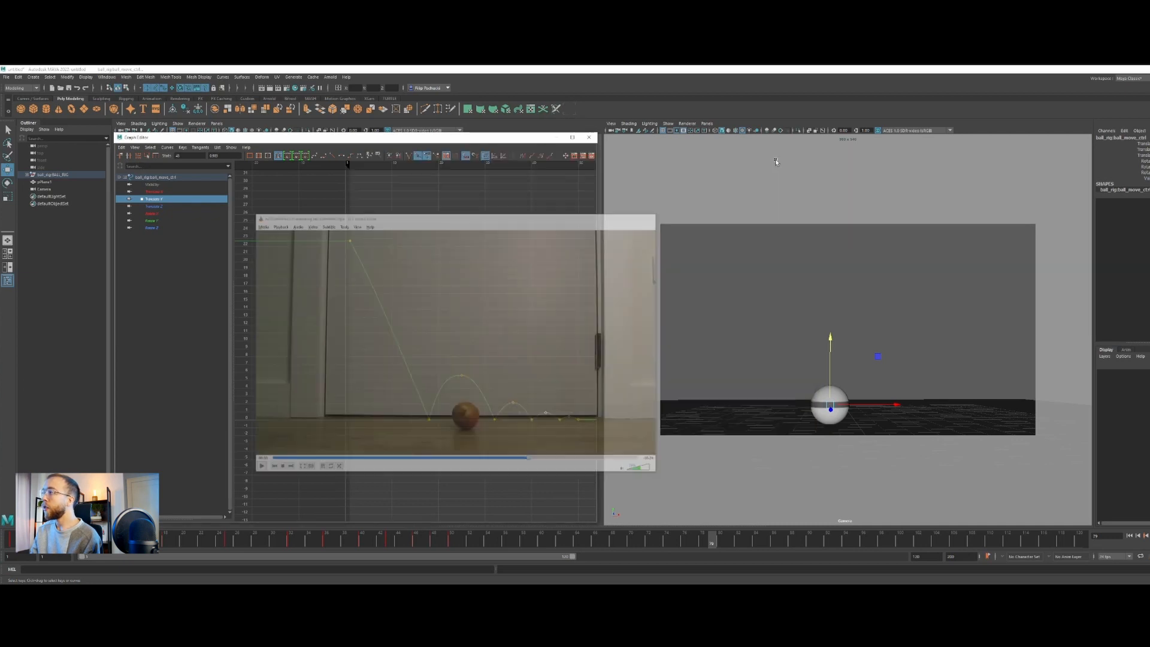
pyautogui.moveTo(197, 538); pyautogui.dragTo(183, 539)
pyautogui.click(1146, 536)
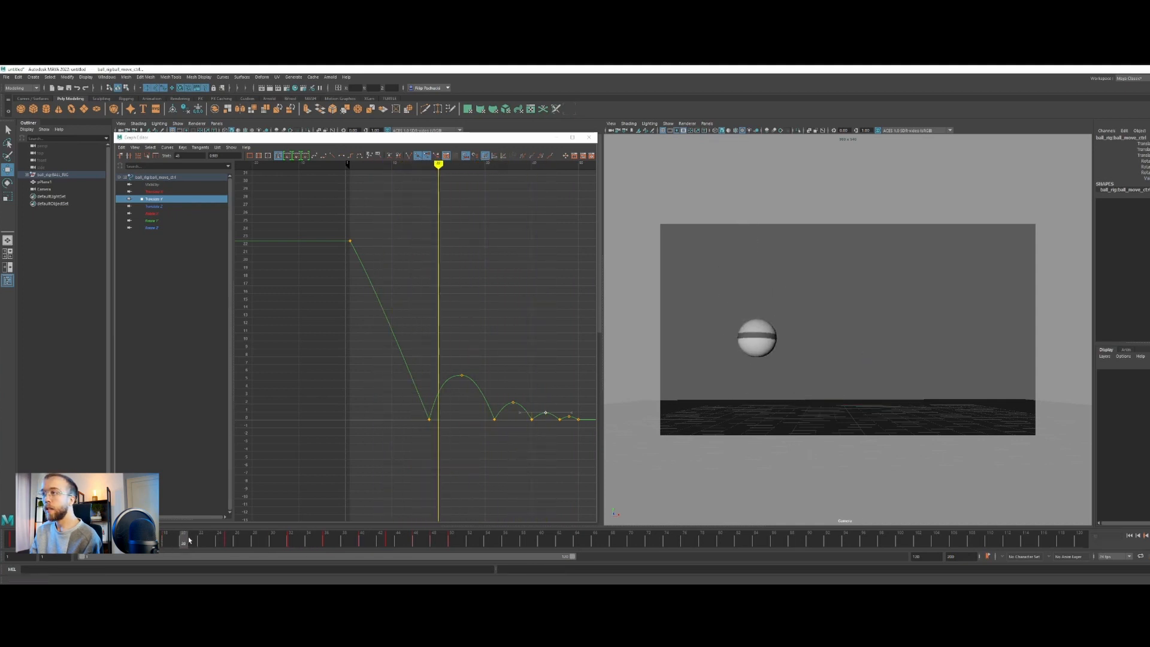
pyautogui.hotkey('alt', 'v')
# Lower the first bounce peak at frame 25 to about 4.3 on Translate Y
pyautogui.moveTo(474, 340); pyautogui.dragTo(441, 396)
pyautogui.moveTo(446, 396); pyautogui.dragTo(445, 403, button='middle')
pyautogui.hotkey('ctrl', 'z')
pyautogui.moveTo(431, 436); pyautogui.dragTo(431, 438)
pyautogui.click(434, 394)
pyautogui.moveTo(434, 393); pyautogui.dragTo(438, 396, button='middle')
pyautogui.moveTo(446, 360); pyautogui.dragTo(476, 390)
pyautogui.moveTo(476, 389); pyautogui.dragTo(476, 399, button='middle')
# Lower the second bounce peak to about 1.4 on Translate Y and adjust the smaller peaks after it
pyautogui.moveTo(504, 391); pyautogui.dragTo(520, 414)
pyautogui.moveTo(519, 414); pyautogui.dragTo(555, 421, button='middle')
pyautogui.scroll(-3, 554, 421)
pyautogui.keyDown('ctrl'); pyautogui.keyDown('alt'); pyautogui.moveTo(356, 362); pyautogui.dragTo(578, 410); pyautogui.keyUp('alt'); pyautogui.keyUp('ctrl')
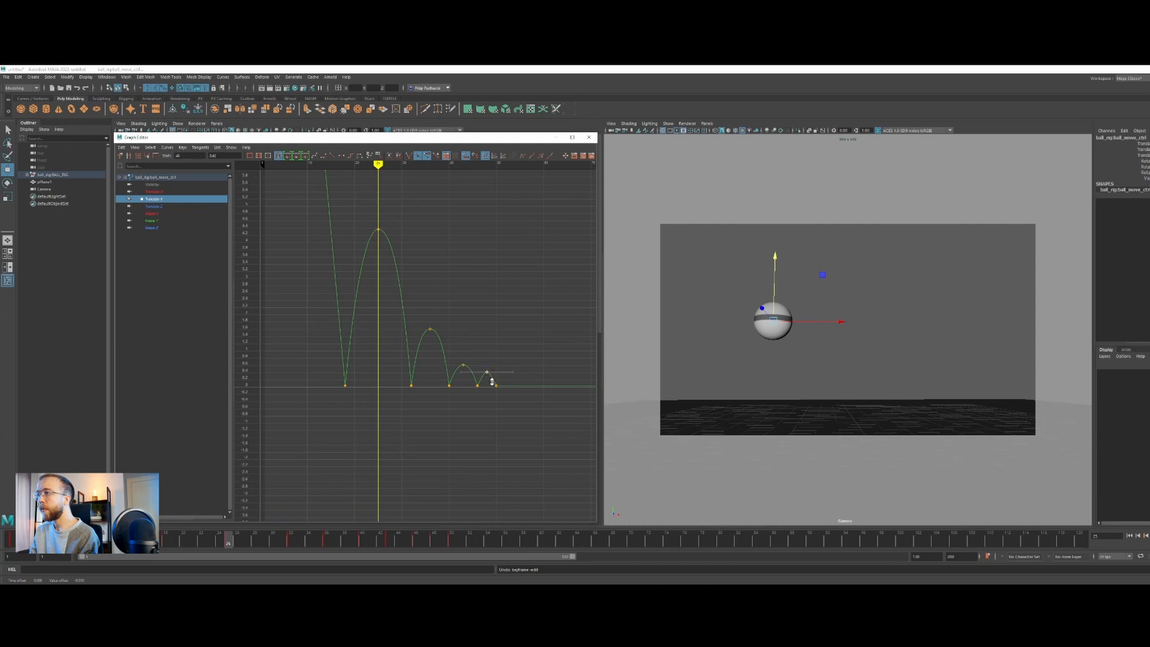
pyautogui.moveTo(441, 353); pyautogui.dragTo(443, 358, button='middle')
# Lower the first bounce peak further to about 3.7 on Translate Y and play back from frame 1
pyautogui.moveTo(361, 194); pyautogui.dragTo(390, 261)
pyautogui.moveTo(391, 263); pyautogui.dragTo(392, 283, button='middle')
pyautogui.scroll(-4, 393, 288)
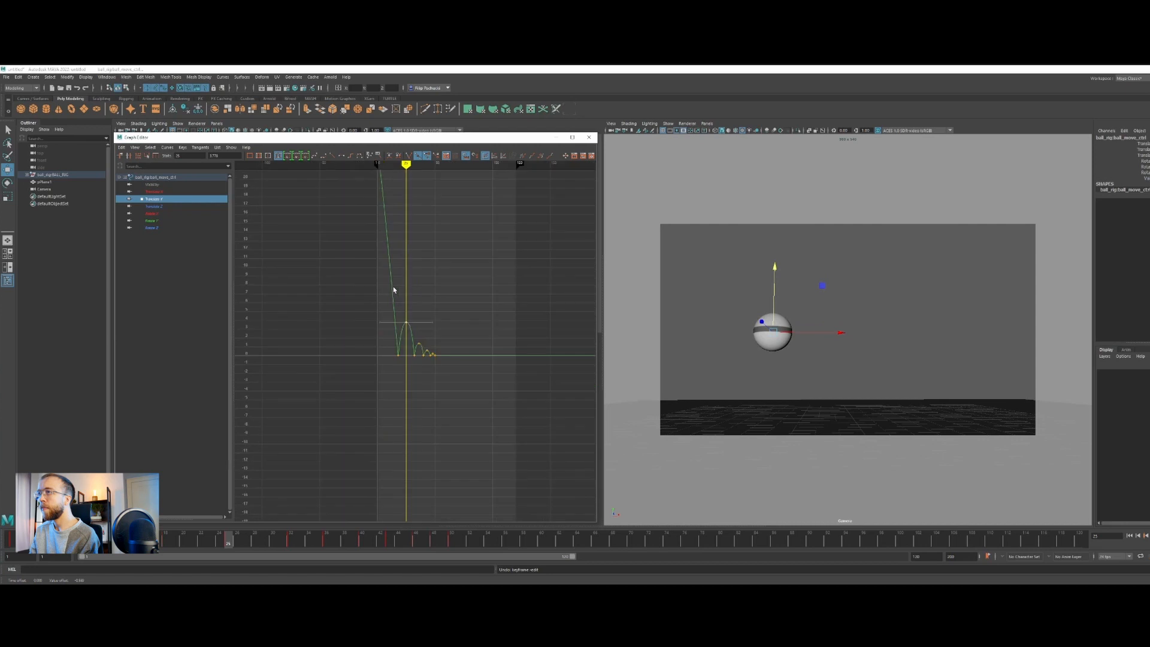
pyautogui.scroll(3, 393, 290)
pyautogui.moveTo(166, 540); pyautogui.dragTo(12, 541)
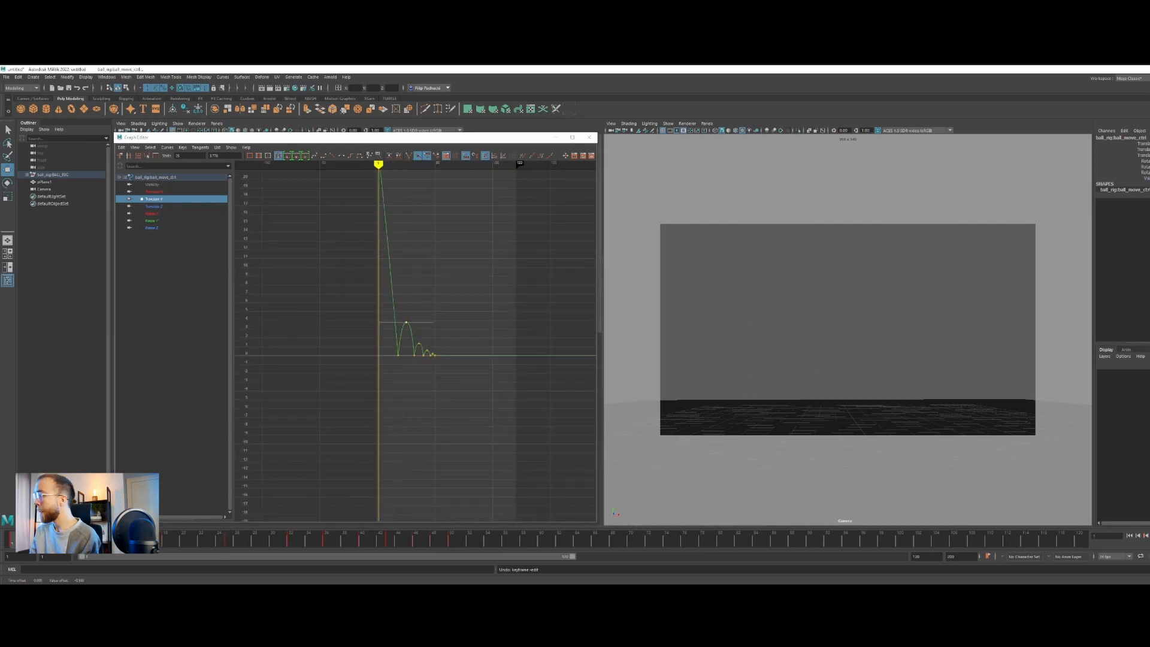
pyautogui.hotkey('alt', 'v')
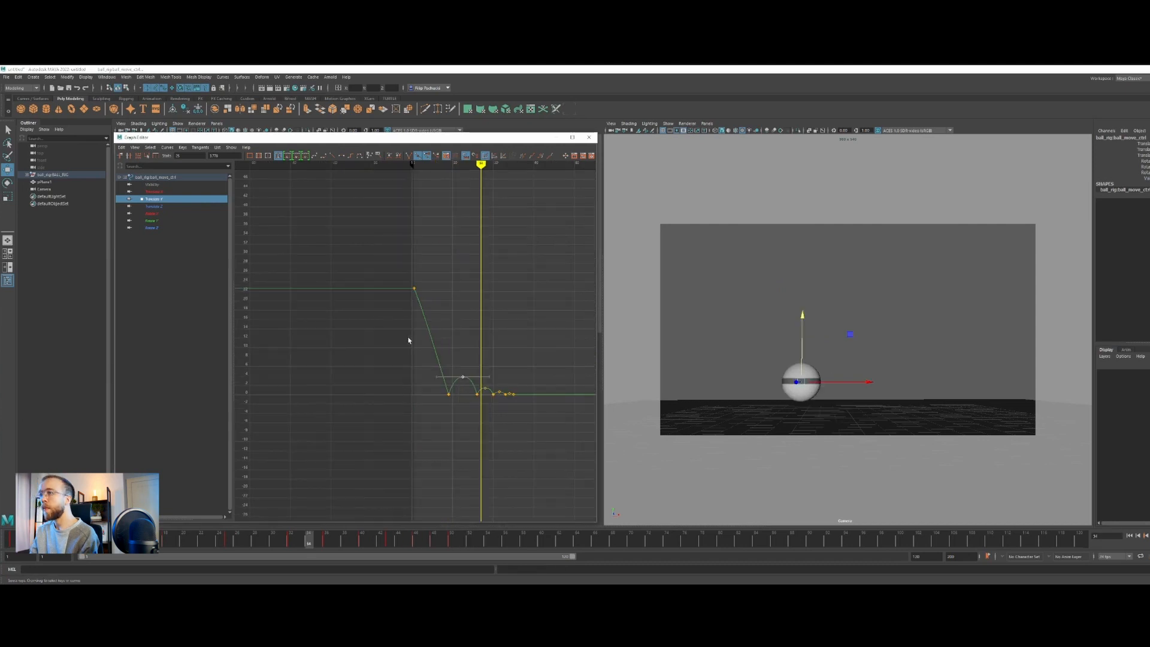
# Raise the first Translate Y key to about 25 and play back the drop from frame 1
pyautogui.moveTo(422, 308); pyautogui.dragTo(422, 310)
pyautogui.moveTo(422, 309); pyautogui.dragTo(421, 297, button='middle')
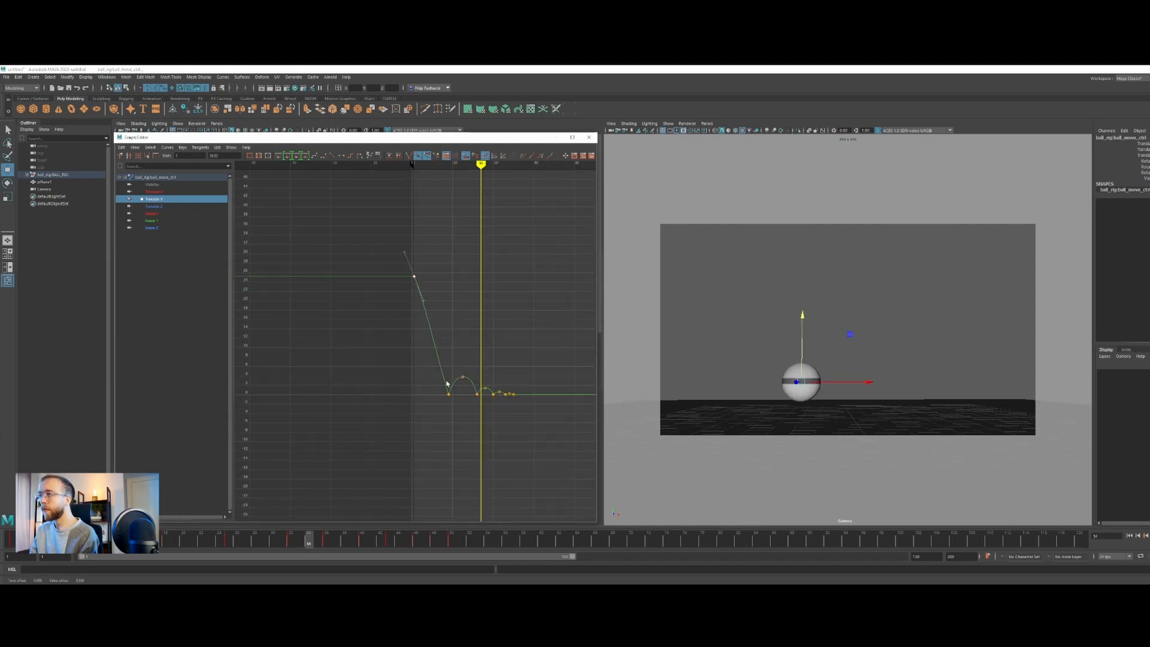
pyautogui.click(11, 539)
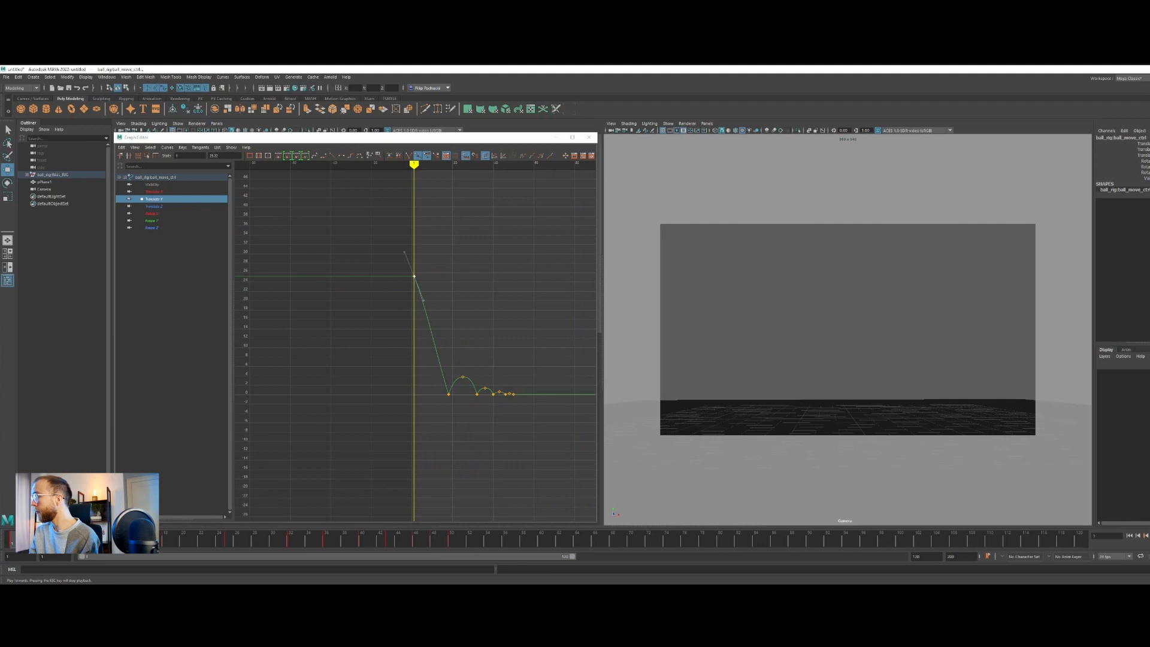
pyautogui.hotkey('alt', 'v')
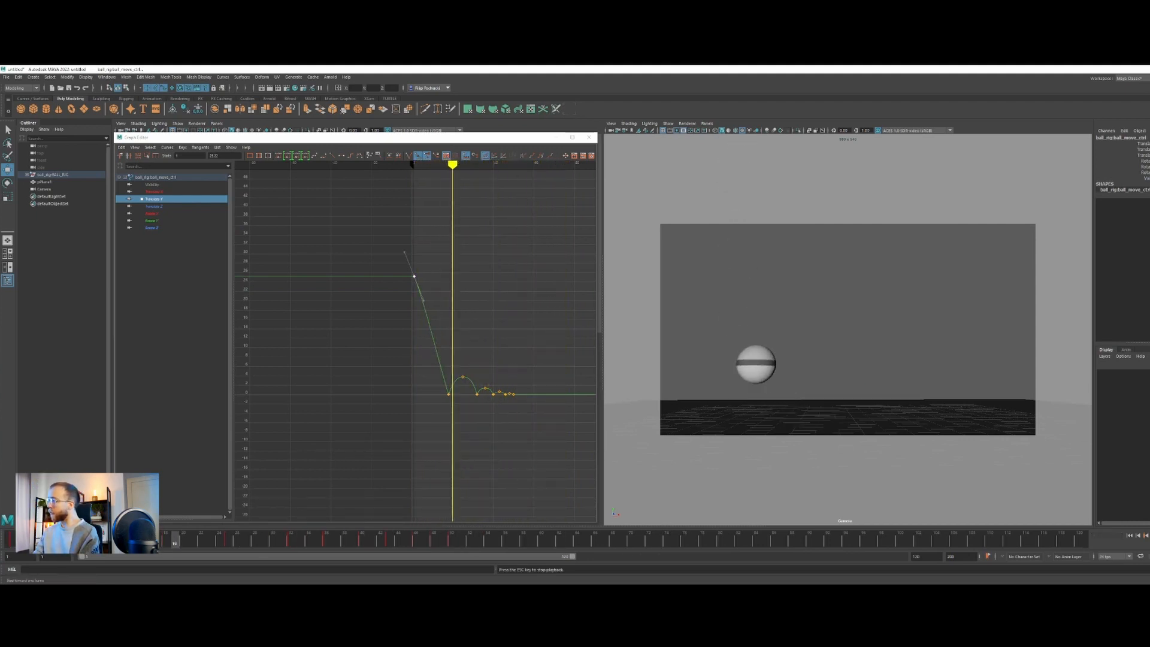
pyautogui.press('Escape')
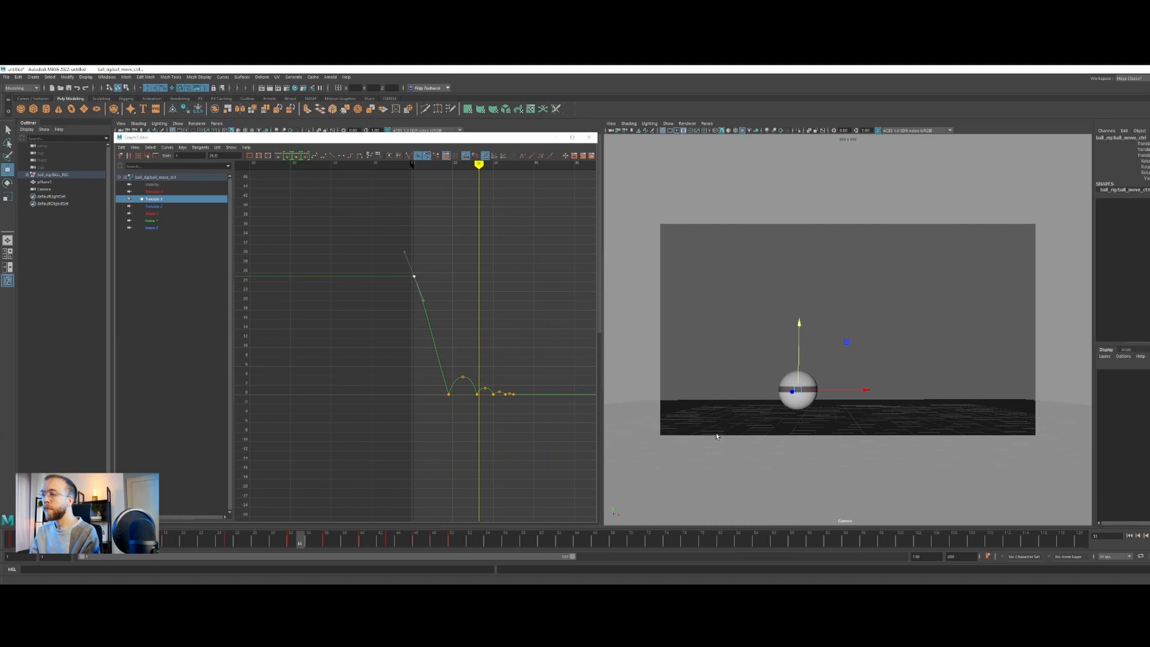
# Look over the Translate X and Translate Y curves and scrub to the second ground contact at frame 32
pyautogui.click(142, 191)
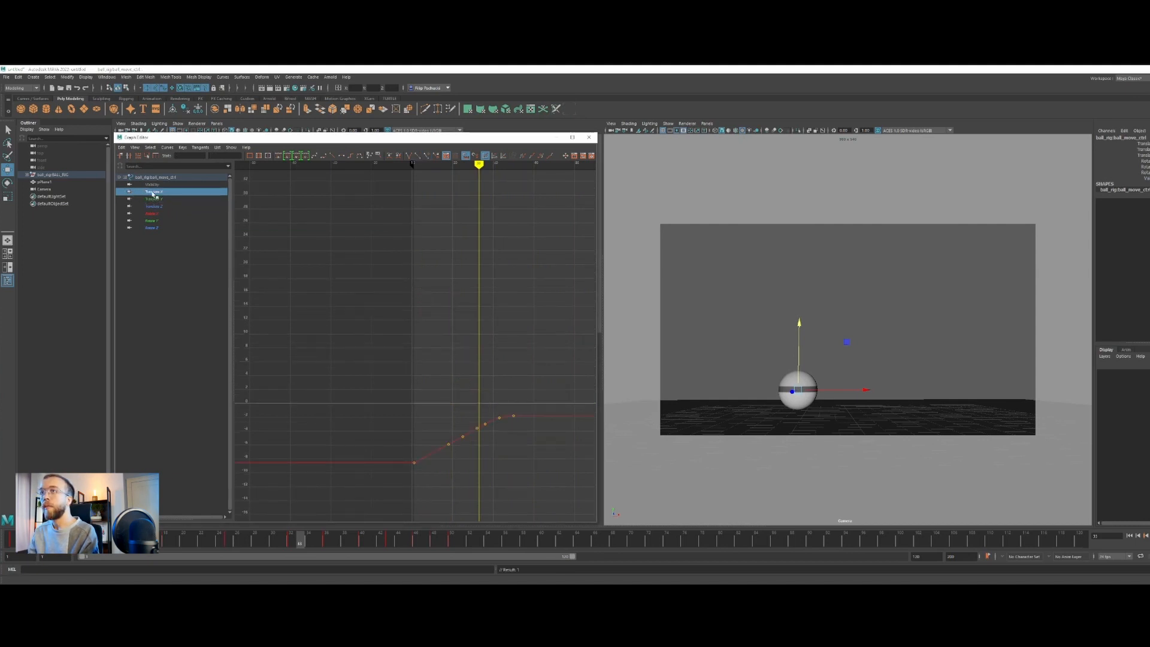
pyautogui.click(154, 199)
pyautogui.press('f')
pyautogui.scroll(-5, 500, 459)
pyautogui.press('f')
pyautogui.scroll(-5, 493, 447)
pyautogui.keyDown('alt'); pyautogui.moveTo(473, 421); pyautogui.dragTo(462, 409, button='middle'); pyautogui.keyUp('alt')
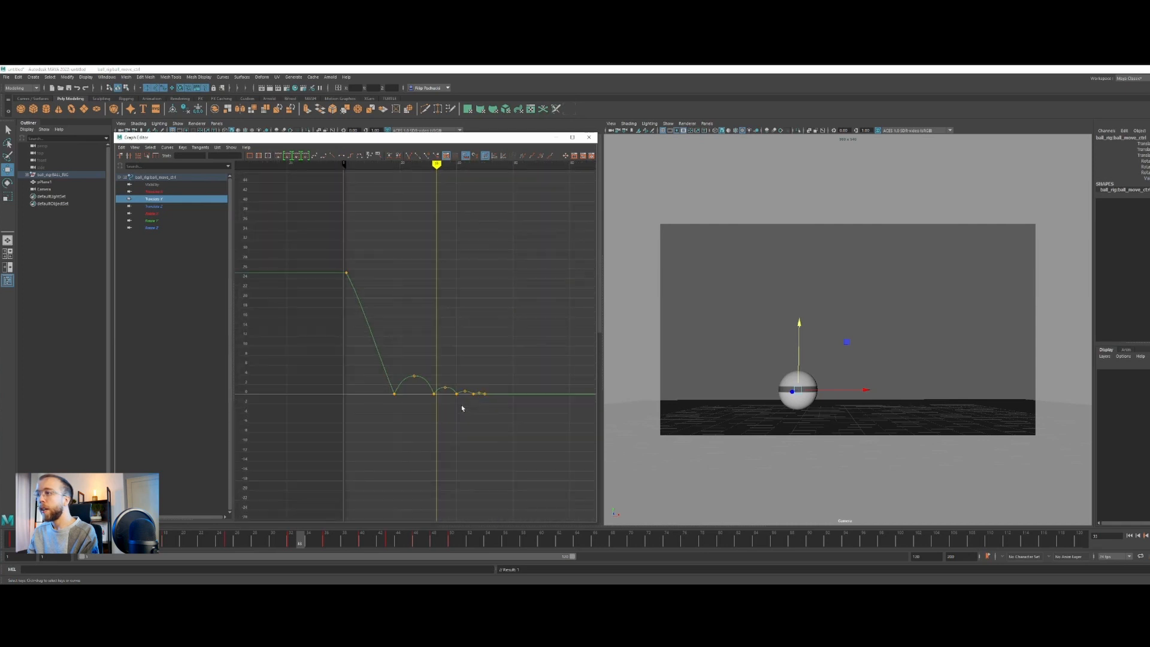
pyautogui.moveTo(391, 353); pyautogui.dragTo(501, 413)
pyautogui.scroll(4, 435, 404)
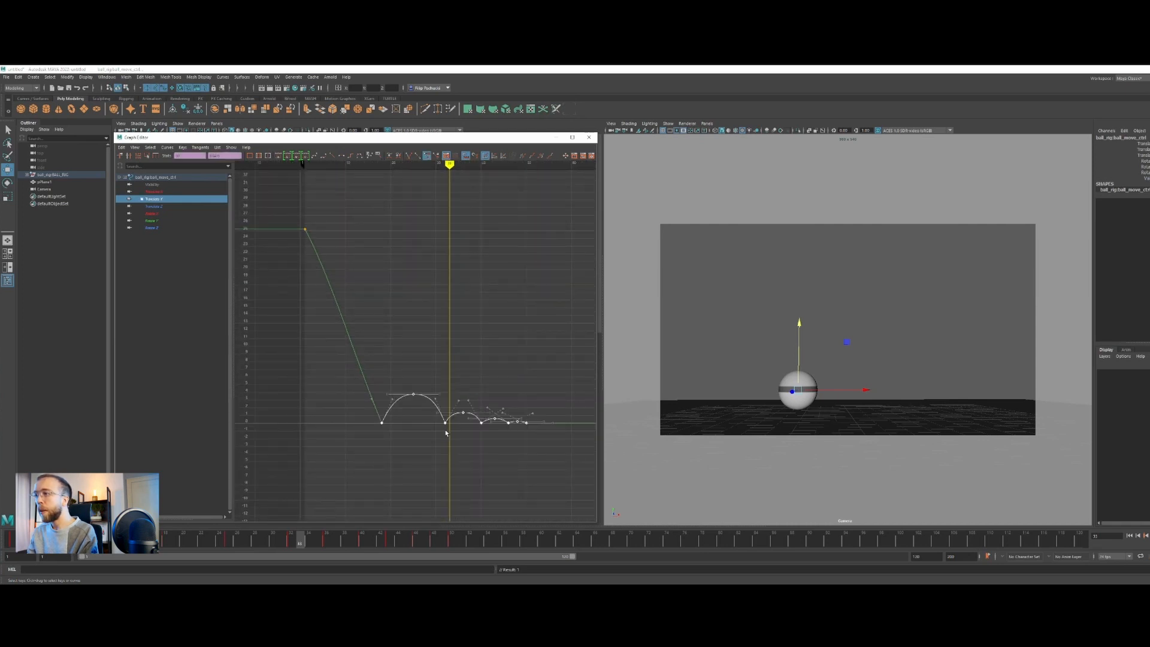
pyautogui.moveTo(5, 542); pyautogui.dragTo(291, 536)
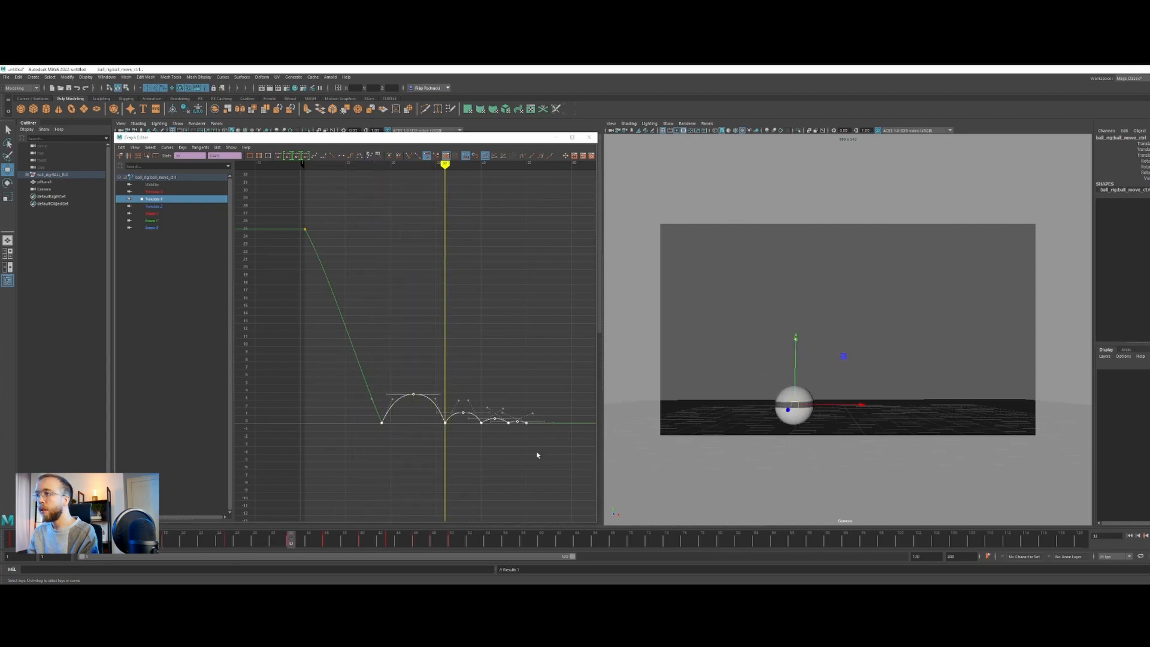
# Move all Translate Y keys from the first ground contact onward two frames earlier, placing that contact at frame 16
pyautogui.moveTo(431, 337); pyautogui.dragTo(556, 456)
pyautogui.scroll(3, 448, 425)
pyautogui.keyDown('alt'); pyautogui.moveTo(552, 467); pyautogui.dragTo(530, 450, button='right'); pyautogui.keyUp('alt')
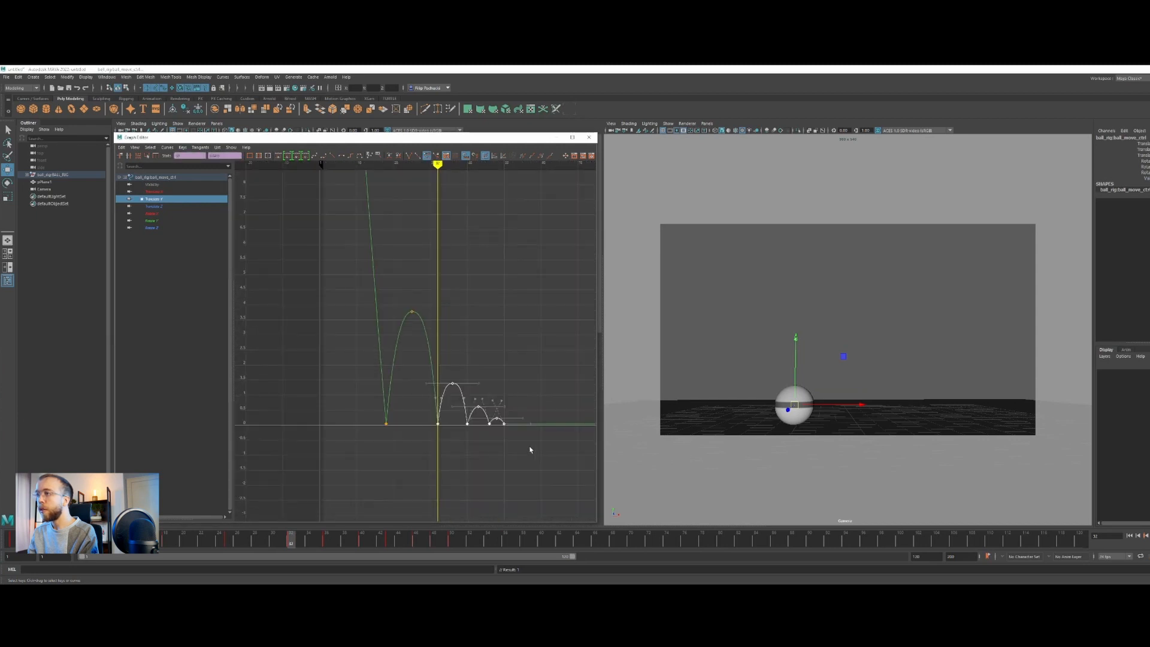
pyautogui.moveTo(351, 282); pyautogui.dragTo(563, 493)
pyautogui.moveTo(453, 443); pyautogui.dragTo(448, 443, button='middle')
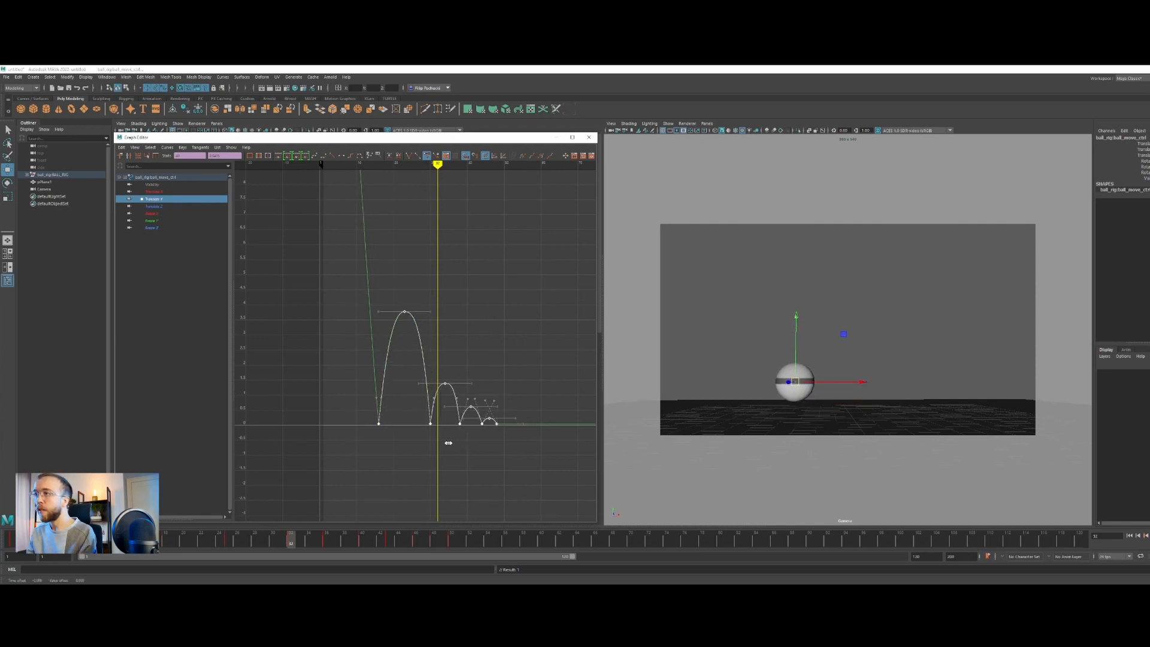
# Shift the first bounce peak one frame earlier and the keys from the second contact onward two frames earlier, and play back
pyautogui.moveTo(440, 380); pyautogui.dragTo(441, 382)
pyautogui.moveTo(467, 436); pyautogui.dragTo(461, 433, button='middle')
pyautogui.moveTo(413, 362); pyautogui.dragTo(508, 466)
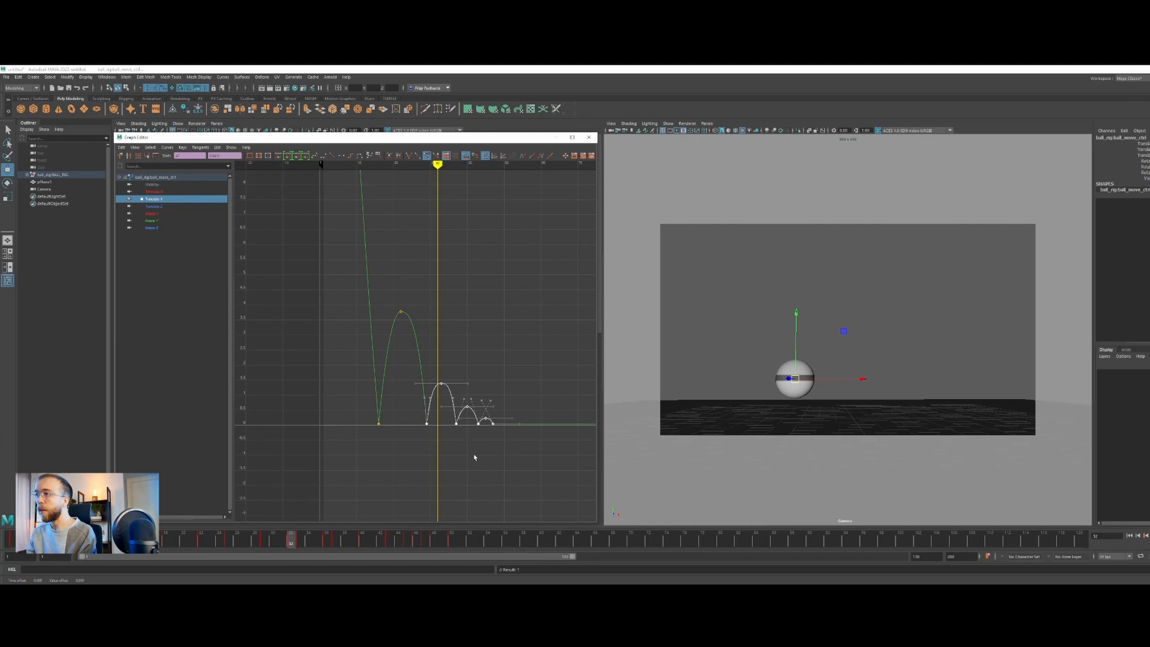
pyautogui.moveTo(470, 454); pyautogui.dragTo(469, 454, button='middle')
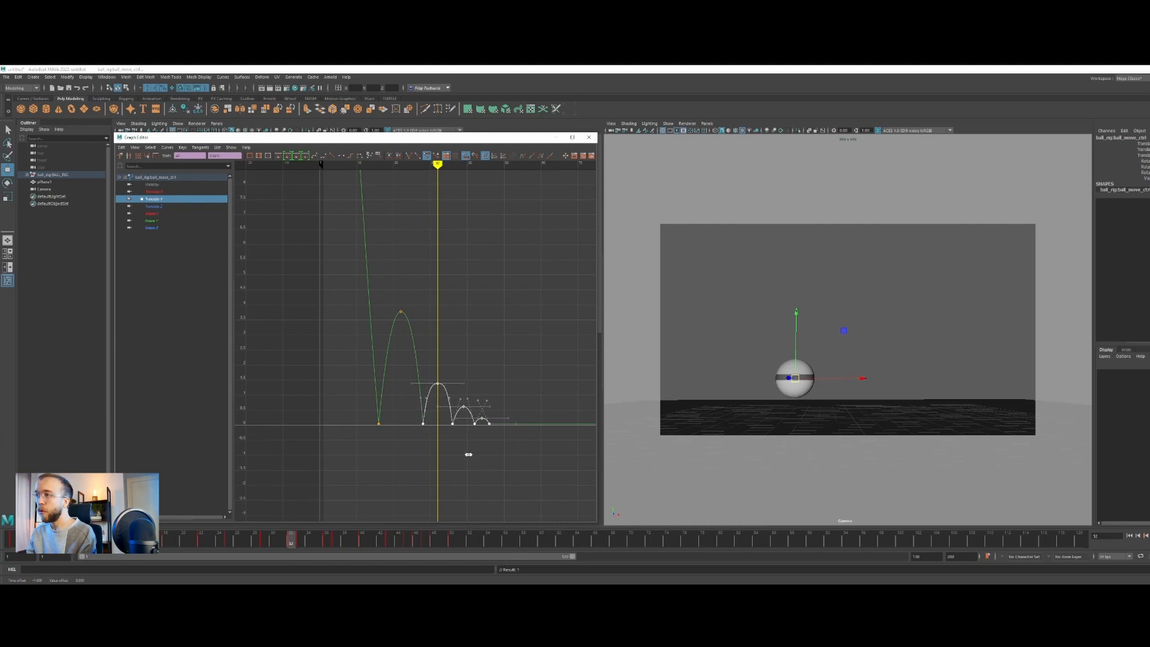
pyautogui.moveTo(439, 162); pyautogui.dragTo(331, 164)
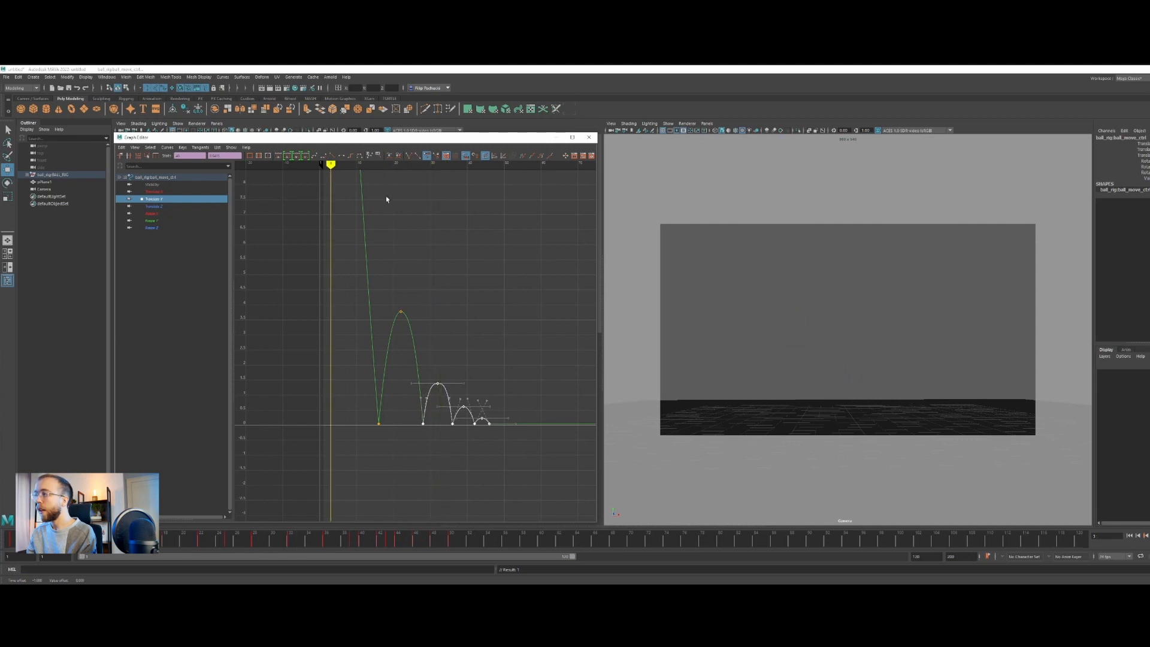
pyautogui.hotkey('alt', 'v')
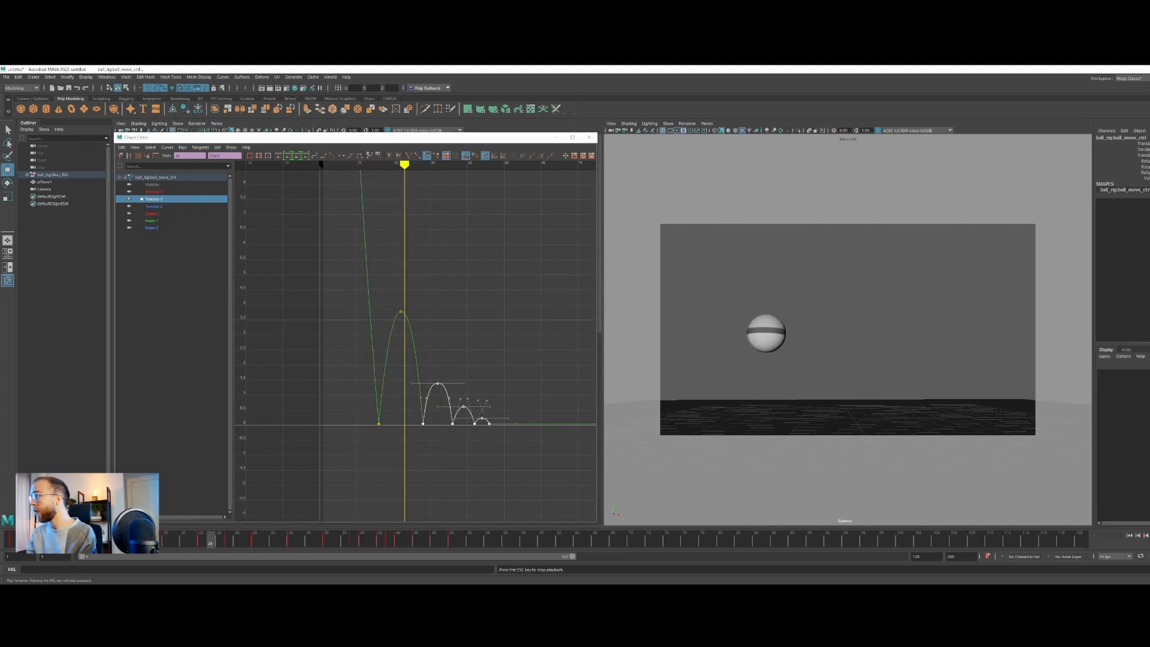
pyautogui.hotkey('alt', 'v')
# Move the second bounce peak one frame earlier and the keys from the third contact onward two frames earlier
pyautogui.moveTo(516, 163)
pyautogui.mouseDown()
pyautogui.moveTo(418, 164)
pyautogui.moveTo(449, 164)
pyautogui.mouseUp()
pyautogui.click(473, 364)
pyautogui.moveTo(443, 349); pyautogui.dragTo(531, 494)
pyautogui.keyDown('shift'); pyautogui.moveTo(496, 469); pyautogui.dragTo(492, 469, button='middle'); pyautogui.keyUp('shift')
pyautogui.moveTo(429, 349); pyautogui.dragTo(501, 455)
pyautogui.keyDown('shift'); pyautogui.moveTo(502, 454); pyautogui.dragTo(497, 455, button='middle'); pyautogui.keyUp('shift')
# Shorten the last two small bounces on Translate Y, placing the final key at frame 40
pyautogui.moveTo(458, 379); pyautogui.dragTo(495, 441)
pyautogui.click(456, 388)
pyautogui.keyDown('shift'); pyautogui.moveTo(495, 442); pyautogui.dragTo(487, 444, button='middle'); pyautogui.keyUp('shift')
pyautogui.click(466, 390)
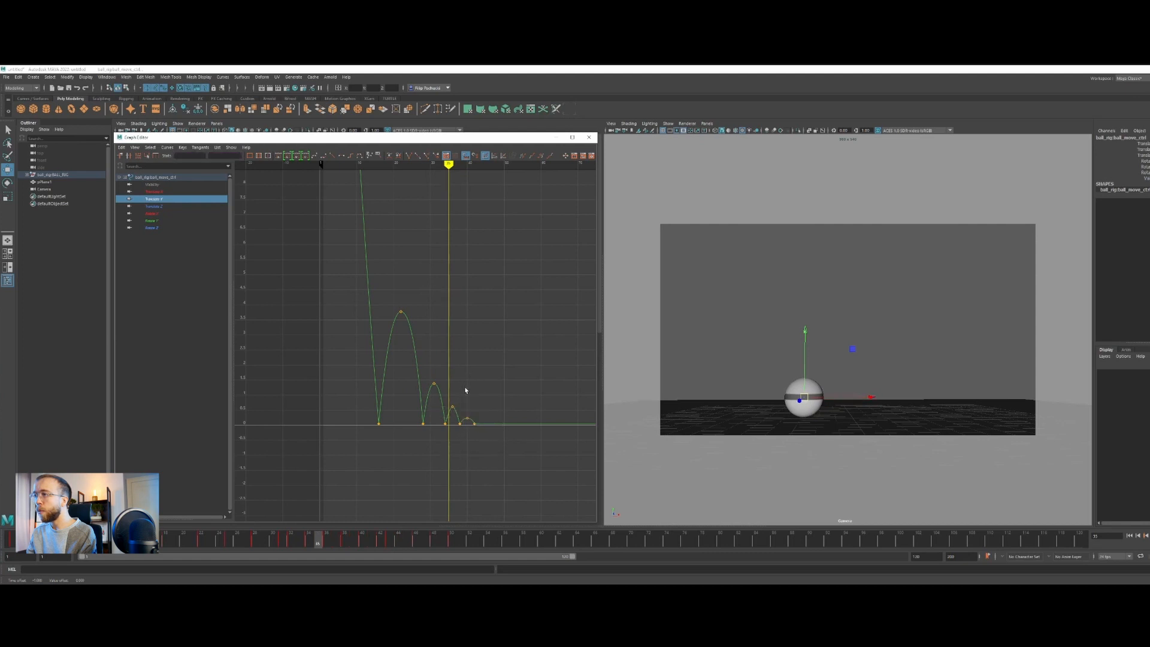
pyautogui.moveTo(485, 449); pyautogui.dragTo(485, 449)
pyautogui.keyDown('shift'); pyautogui.moveTo(486, 449); pyautogui.dragTo(472, 440, button='middle'); pyautogui.keyUp('shift')
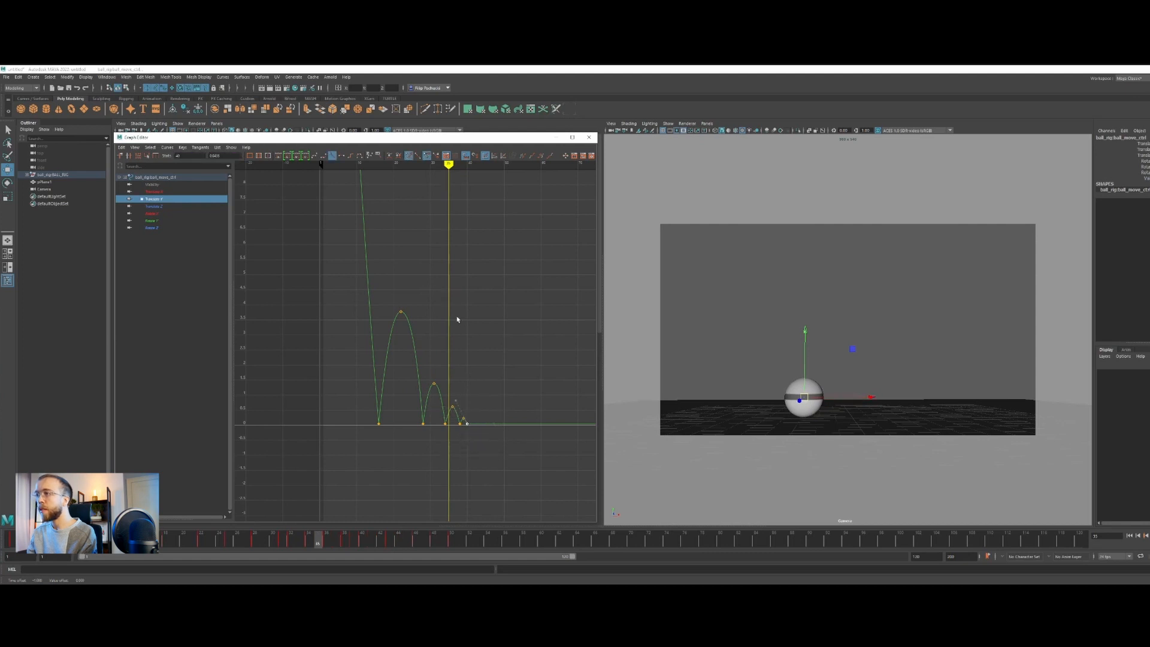
# Play back the bounce from the start to check the shortened small bounces
pyautogui.moveTo(448, 165); pyautogui.dragTo(312, 165)
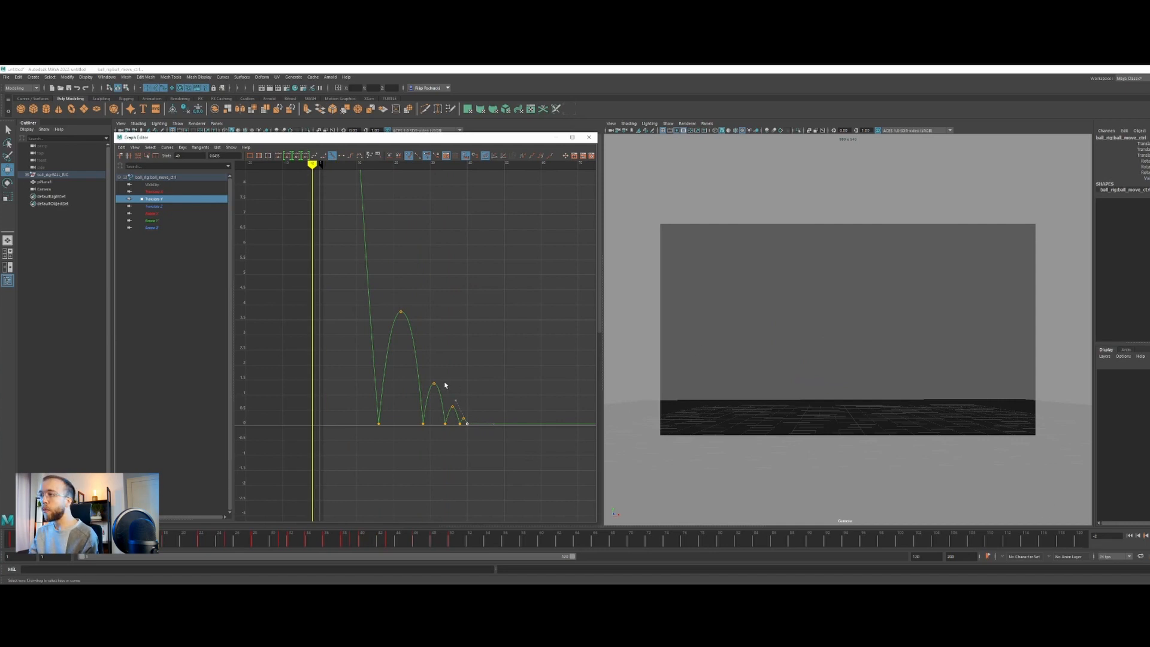
pyautogui.moveTo(445, 385); pyautogui.dragTo(471, 426)
pyautogui.click(1149, 536)
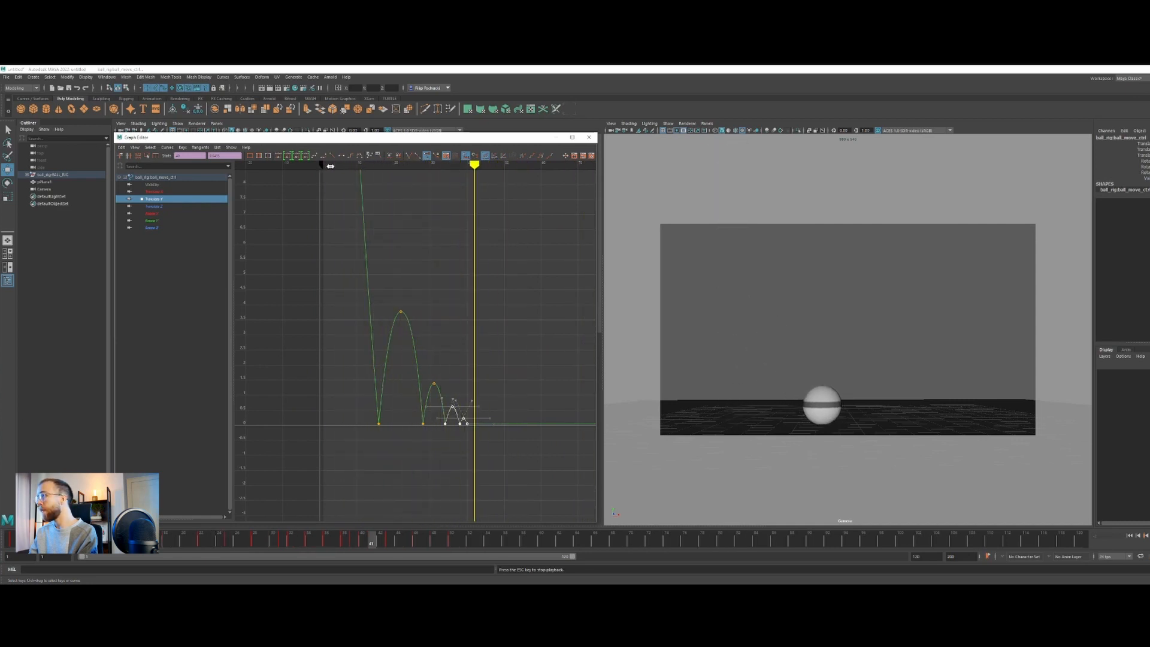
pyautogui.press('Escape')
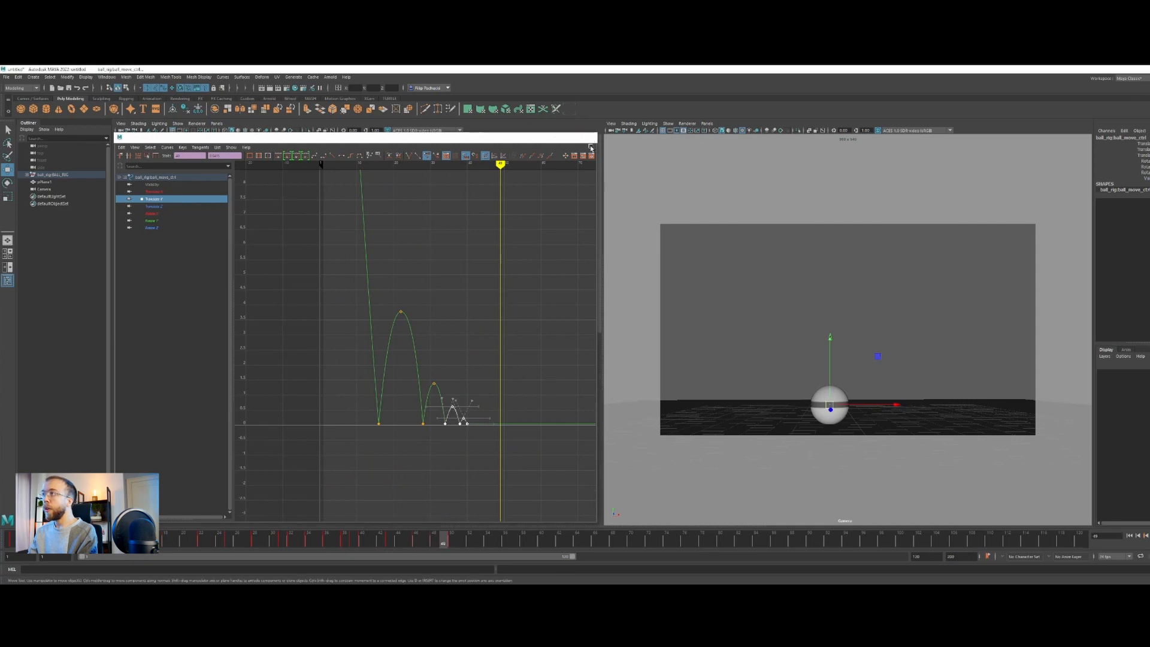
# Close the Graph Editor, select the ball's rotate control and try rotating the ball in the perspective view
pyautogui.click(588, 137)
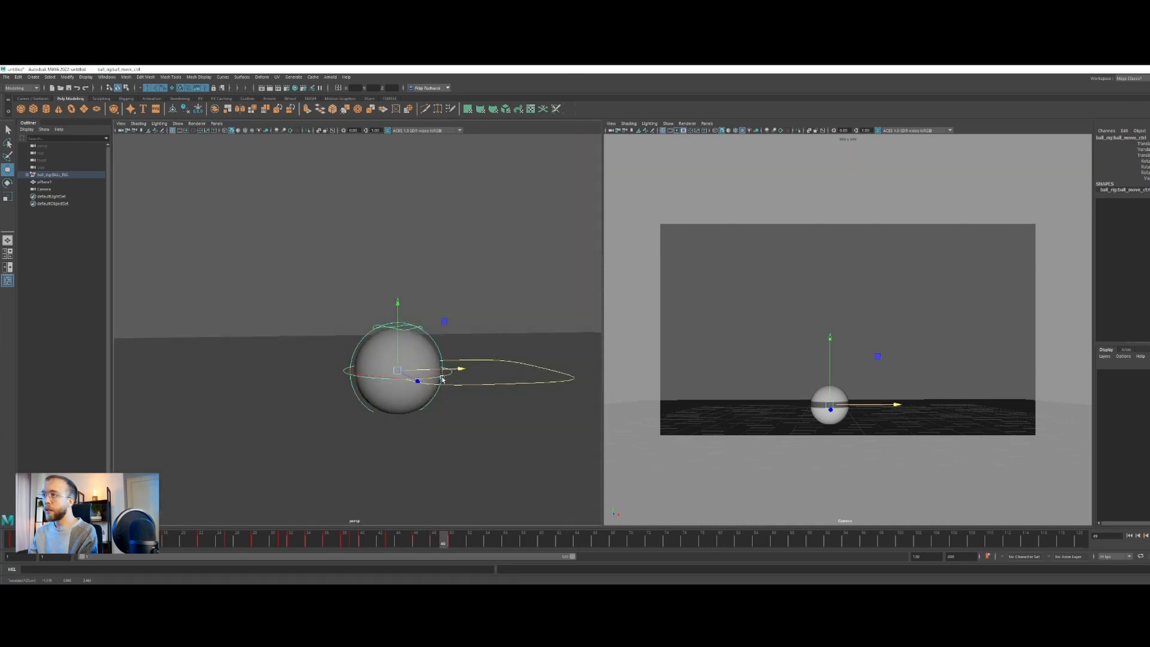
pyautogui.click(433, 377)
pyautogui.press('e')
pyautogui.moveTo(442, 351); pyautogui.dragTo(300, 358)
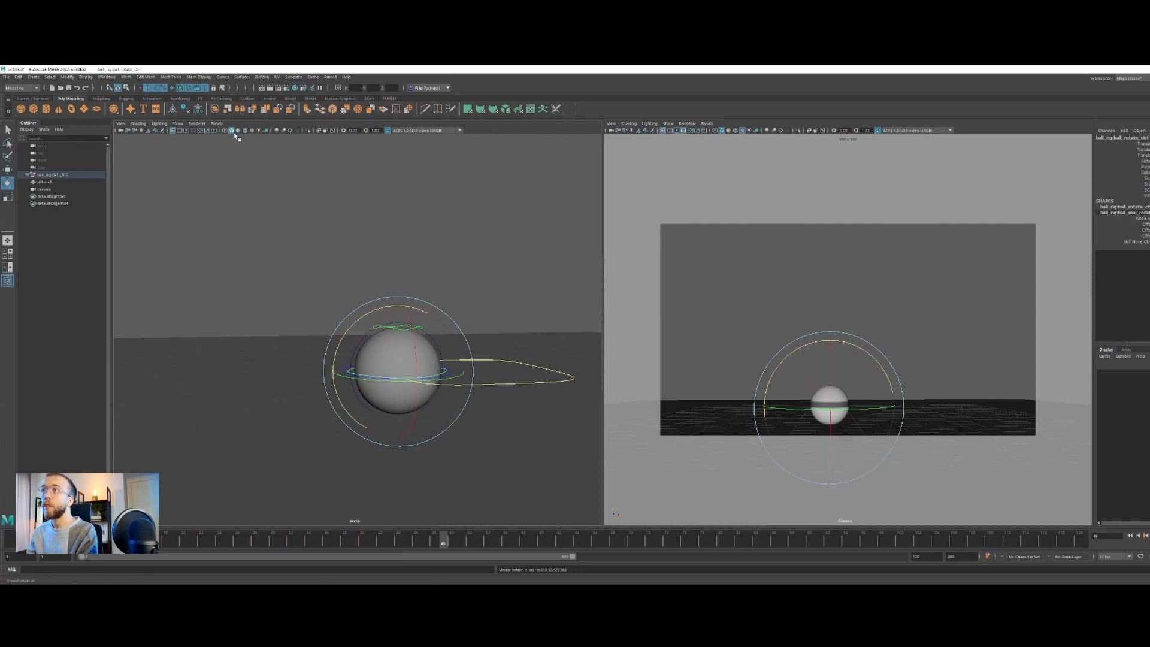
# Display textures in the perspective view and switch wireframe on shaded on and off in the camera view
pyautogui.press('6')
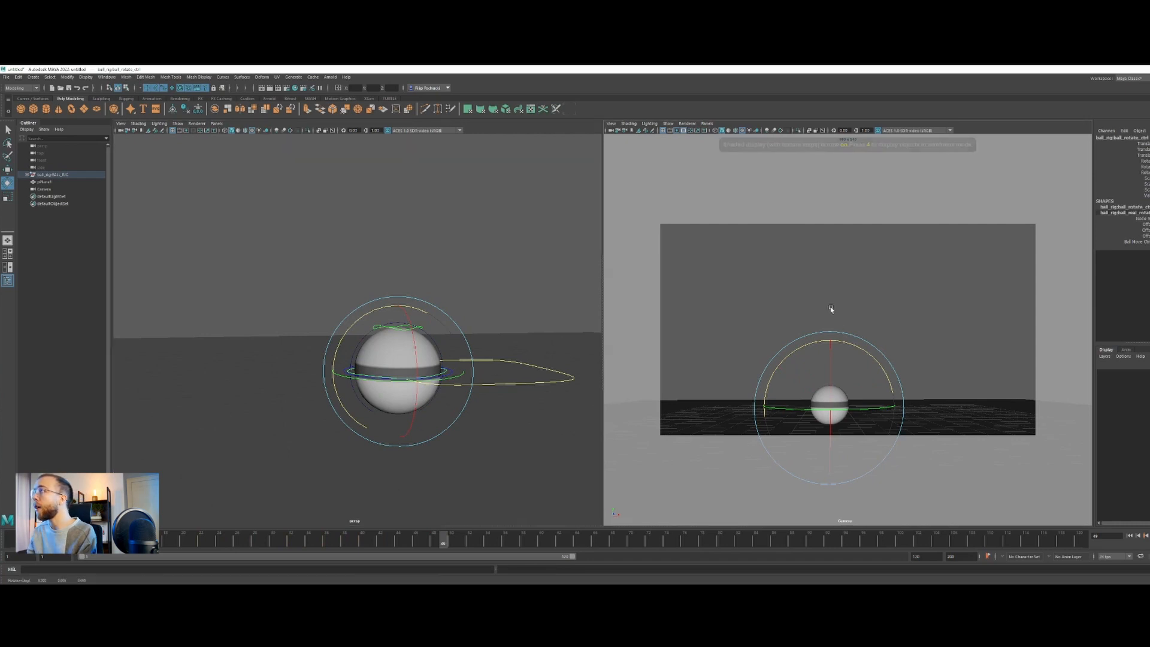
pyautogui.click(738, 132)
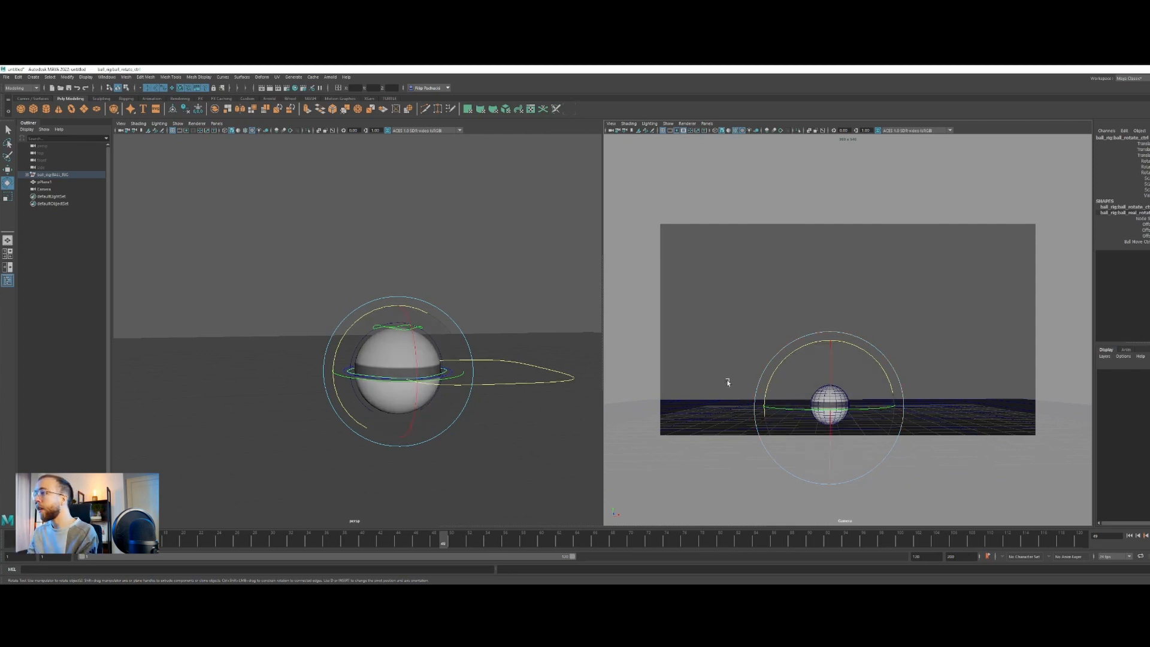
pyautogui.click(736, 132)
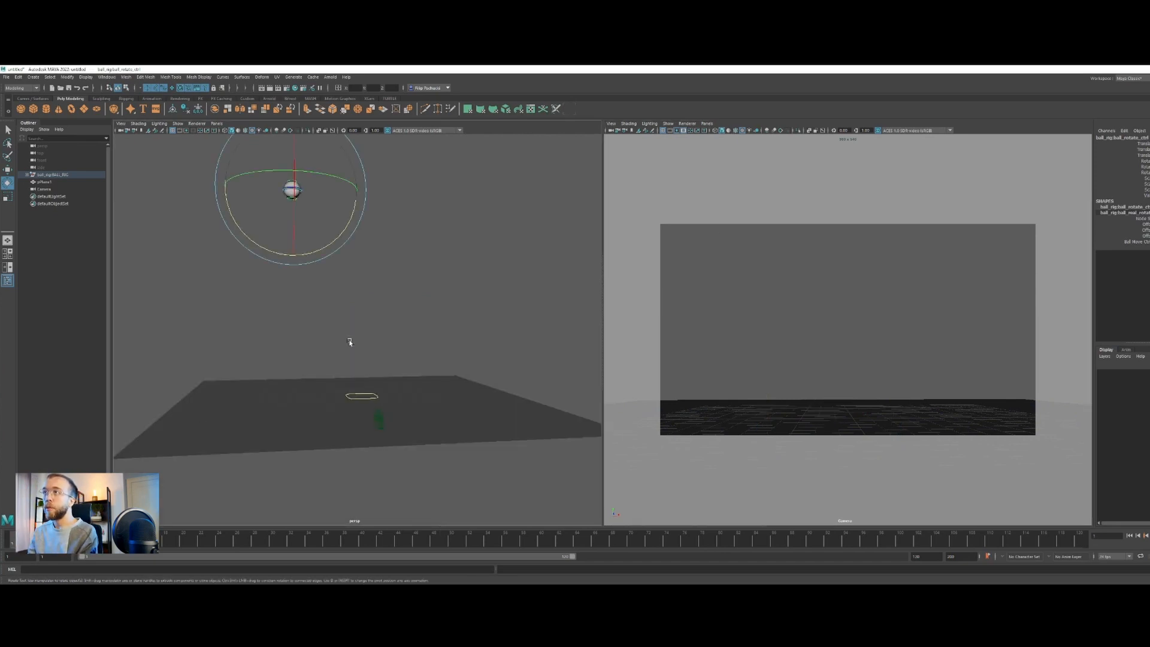
# Key the ball's rotate control at frame 1 and frame it in the perspective view
pyautogui.keyDown('alt'); pyautogui.moveTo(350, 342); pyautogui.dragTo(341, 343); pyautogui.keyUp('alt')
pyautogui.press('s')
pyautogui.keyDown('alt'); pyautogui.moveTo(259, 229); pyautogui.dragTo(308, 210); pyautogui.keyUp('alt')
pyautogui.press('f')
# Try spinning the ball with its rotate control and undo each test rotation
pyautogui.moveTo(316, 298); pyautogui.dragTo(537, 341)
pyautogui.hotkey('ctrl', 'z')
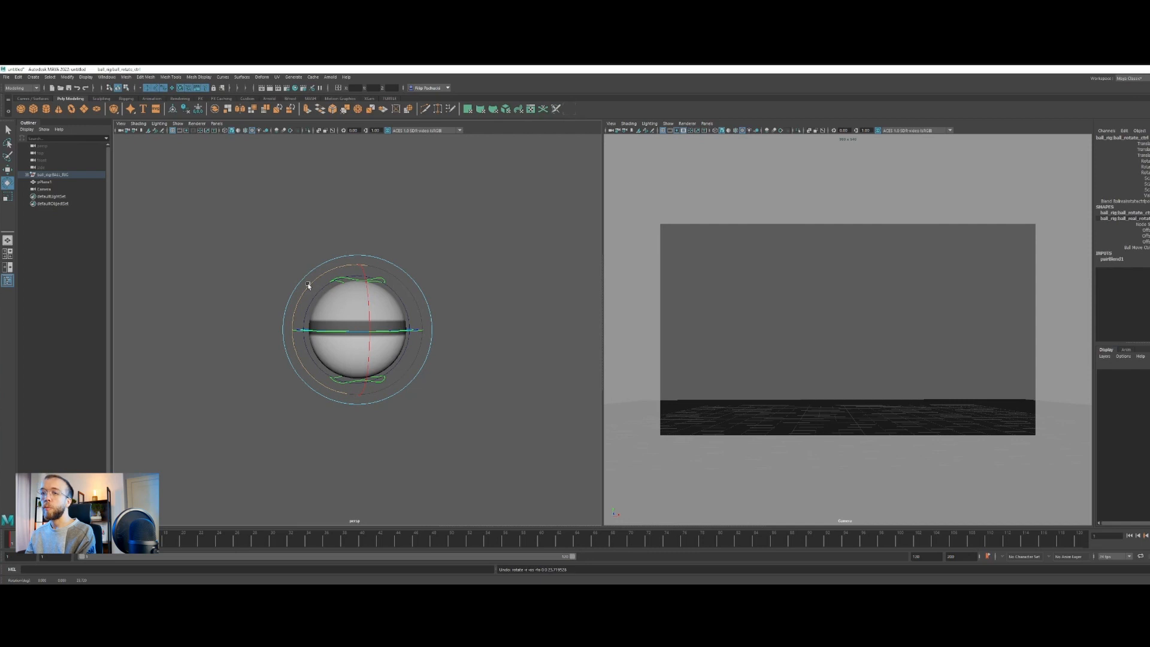
pyautogui.moveTo(308, 288); pyautogui.dragTo(395, 253)
pyautogui.hotkey('ctrl', 'z')
# Go to frame 34 and rotate the ball about its Z axis with the rotate control
pyautogui.scroll(-5, 383, 276)
pyautogui.keyDown('alt'); pyautogui.moveTo(436, 425); pyautogui.dragTo(377, 339, button='middle'); pyautogui.keyUp('alt')
pyautogui.scroll(-5, 373, 337)
pyautogui.keyDown('alt'); pyautogui.moveTo(373, 336); pyautogui.dragTo(328, 361); pyautogui.keyUp('alt')
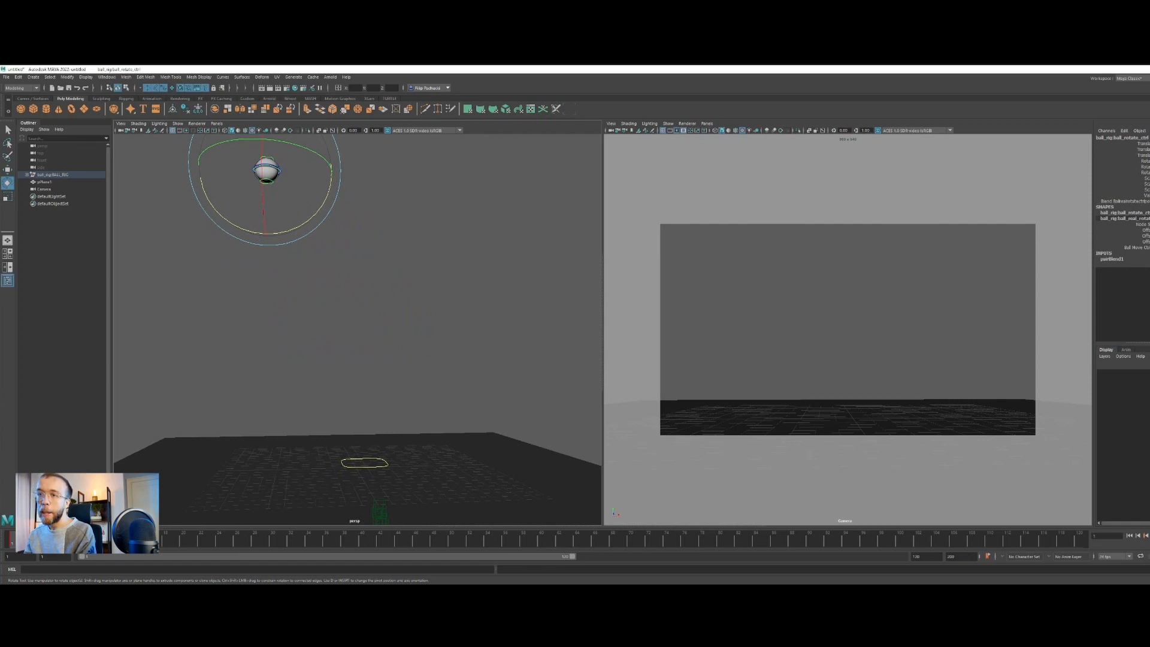
pyautogui.moveTo(13, 541)
pyautogui.mouseDown()
pyautogui.moveTo(425, 535)
pyautogui.moveTo(308, 540)
pyautogui.mouseUp()
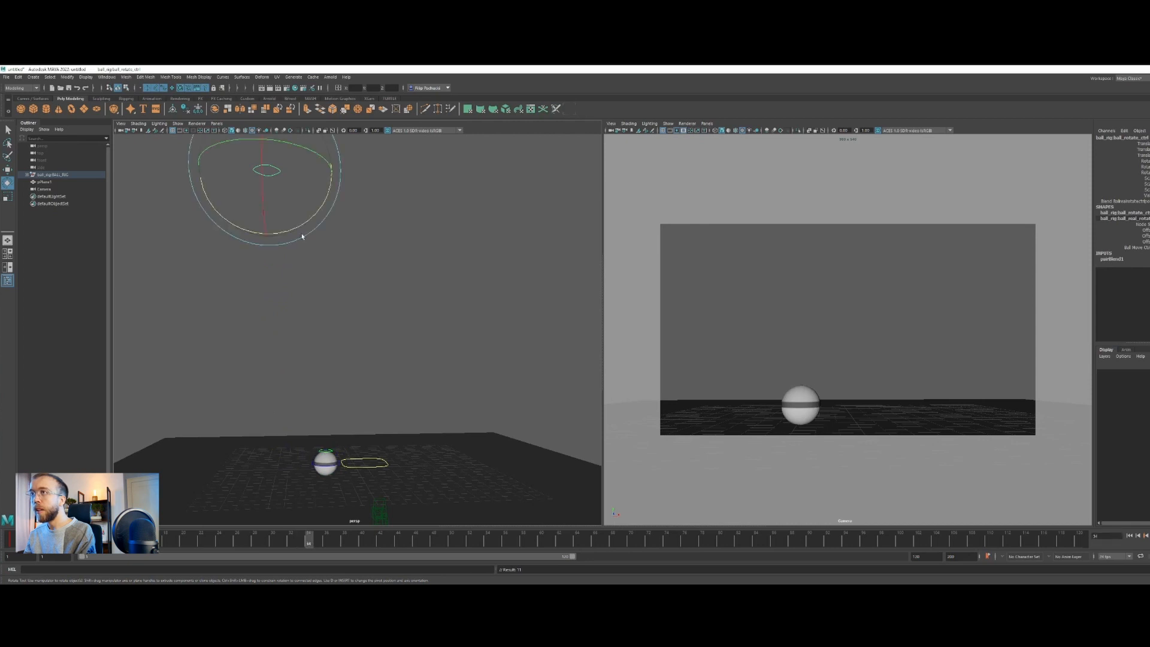
pyautogui.moveTo(326, 197); pyautogui.dragTo(345, 220)
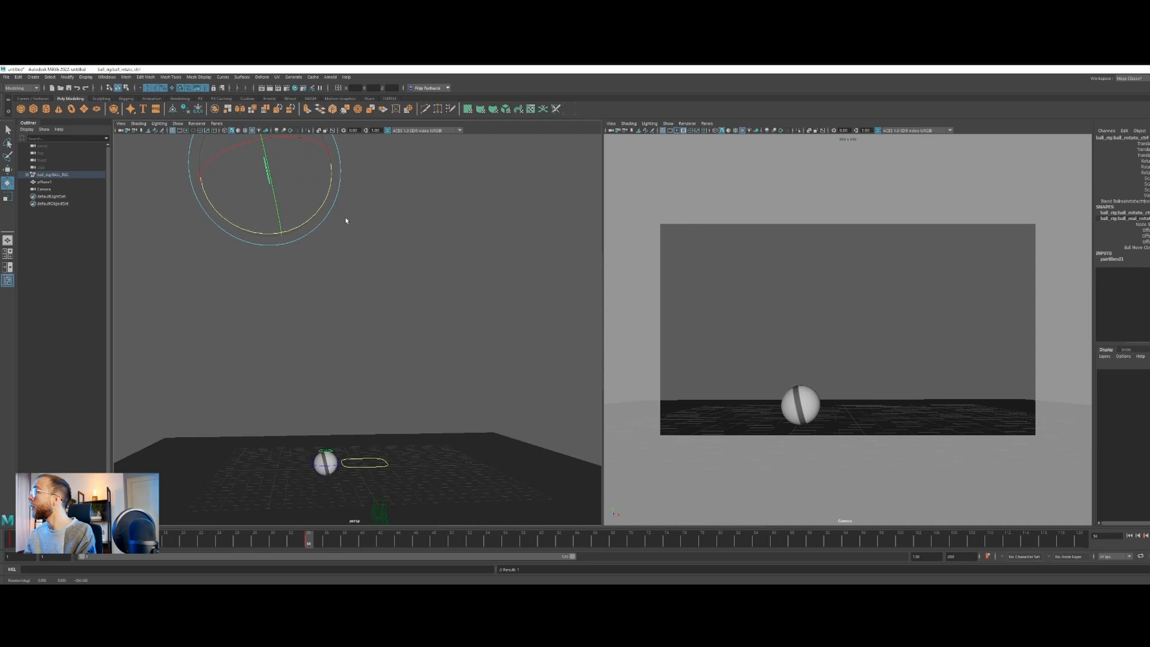
# Select the rotate control's three Translate channels and apply a channel command to them
pyautogui.moveTo(1141, 156); pyautogui.dragTo(1141, 144)
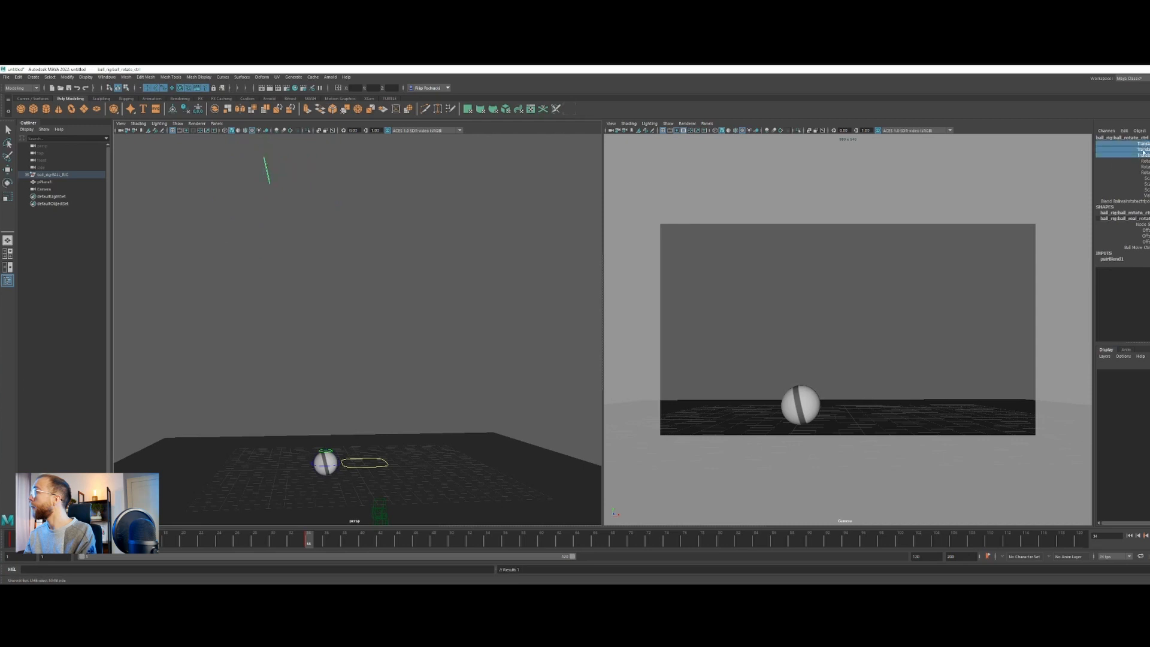
pyautogui.rightClick(1143, 152)
pyautogui.click(1141, 288)
pyautogui.rightClick(1140, 152)
pyautogui.click(1132, 289)
# Spin the ball further in its travel direction at frame 34, checking the motion leading up to it
pyautogui.scroll(-3, 383, 295)
pyautogui.press('e')
pyautogui.click(264, 200)
pyautogui.moveTo(265, 200); pyautogui.dragTo(328, 255)
pyautogui.moveTo(274, 544); pyautogui.dragTo(312, 532)
pyautogui.moveTo(351, 240); pyautogui.dragTo(303, 280)
# Rotate the ball further at frame 40 and readjust that pose after checking the frames up to 48
pyautogui.click(285, 543)
pyautogui.moveTo(285, 542); pyautogui.dragTo(360, 540)
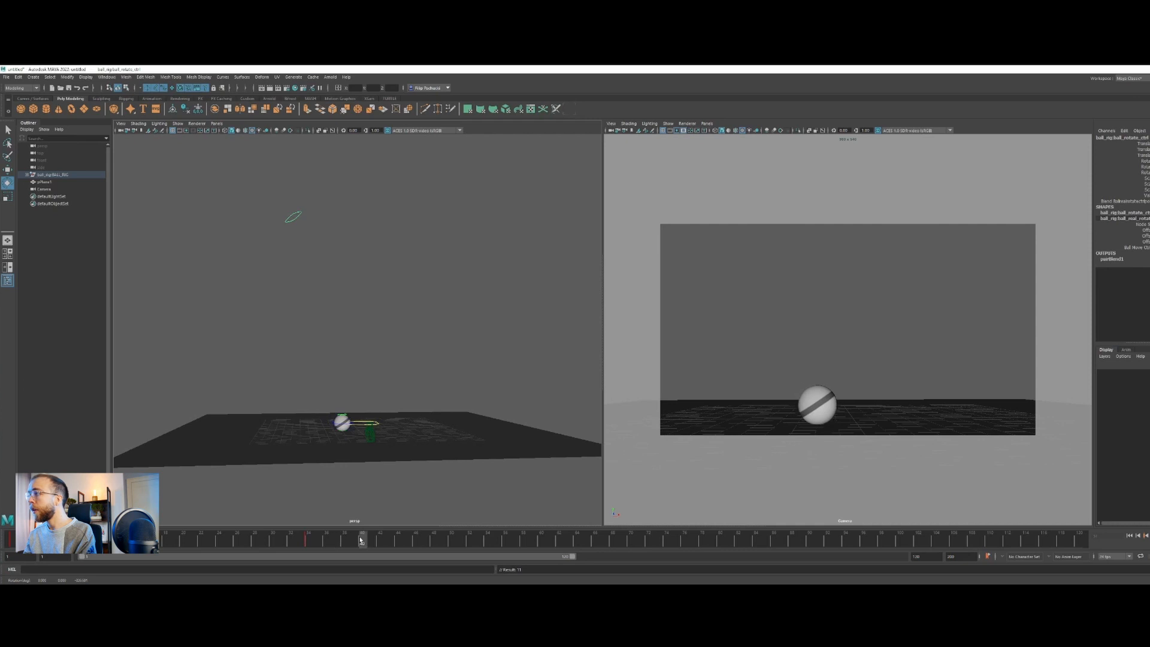
pyautogui.moveTo(358, 236); pyautogui.dragTo(333, 270)
pyautogui.moveTo(371, 546); pyautogui.dragTo(423, 540)
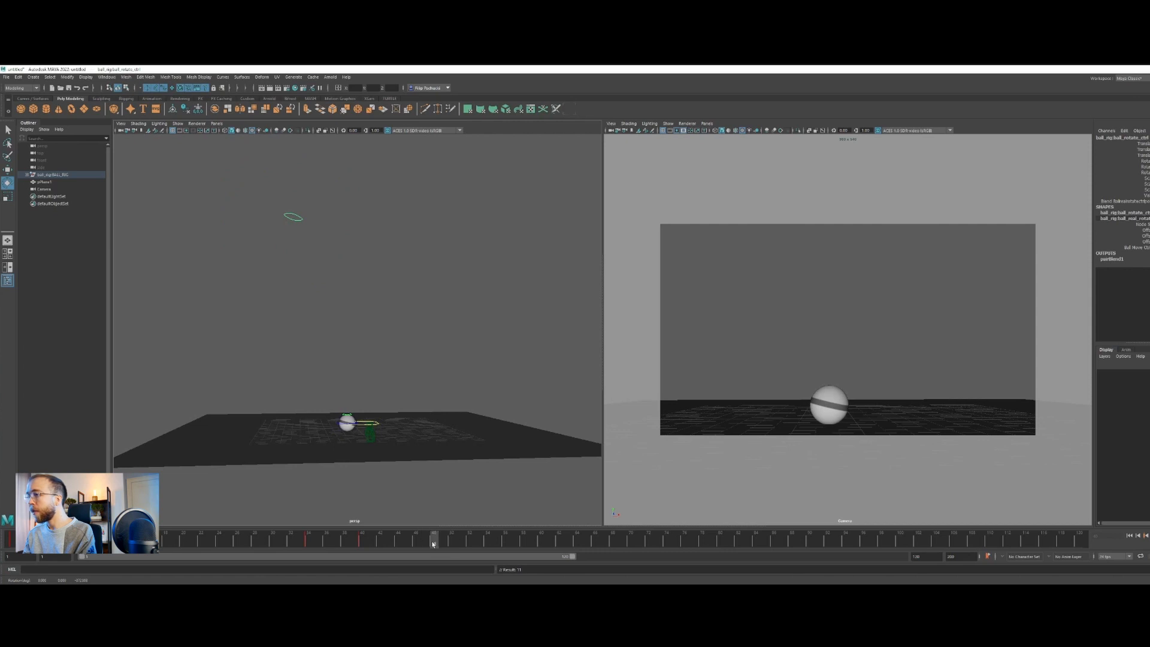
pyautogui.moveTo(434, 544); pyautogui.dragTo(362, 534)
pyautogui.press('e')
pyautogui.moveTo(348, 253); pyautogui.dragTo(286, 222)
# Pose the end of the ball's roll by rotating the control further at frame 48
pyautogui.moveTo(365, 537); pyautogui.dragTo(433, 542)
pyautogui.rightClick(433, 537)
pyautogui.click(454, 448)
pyautogui.moveTo(345, 254); pyautogui.dragTo(333, 293)
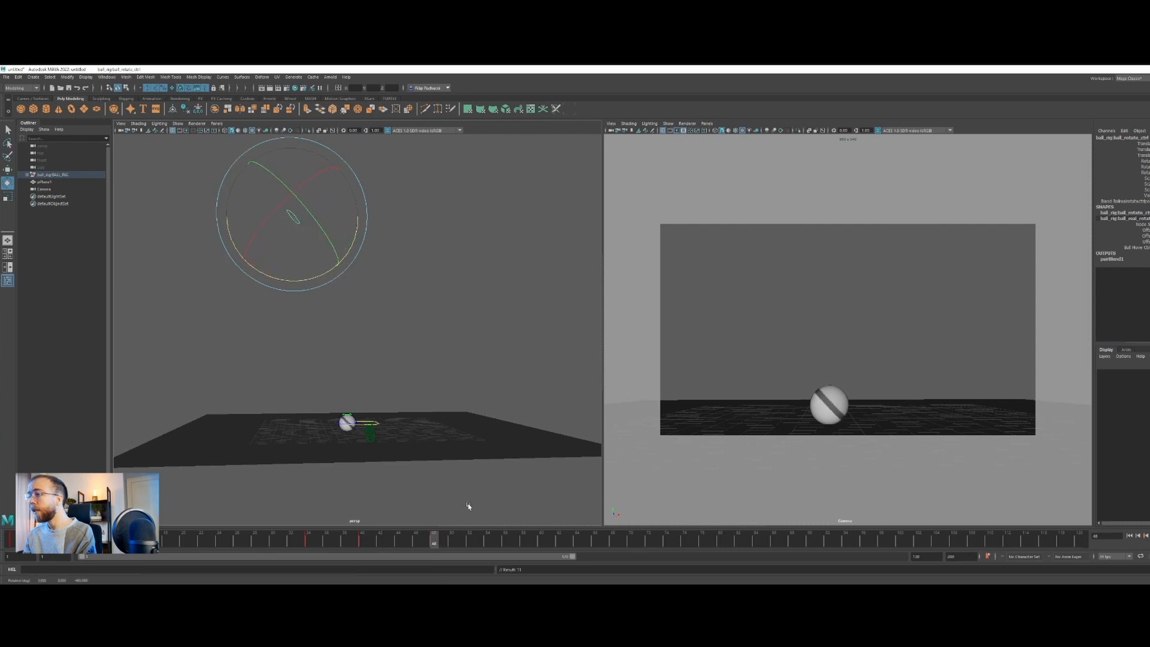
# Add an in-between rotation key at frame 44 and scrub through the slowing roll
pyautogui.moveTo(435, 546)
pyautogui.mouseDown()
pyautogui.moveTo(346, 540)
pyautogui.moveTo(398, 544)
pyautogui.mouseUp()
pyautogui.press('e')
pyautogui.moveTo(356, 235); pyautogui.dragTo(351, 255)
pyautogui.click(392, 545)
pyautogui.moveTo(386, 543)
pyautogui.mouseDown()
pyautogui.moveTo(334, 545)
pyautogui.moveTo(437, 554)
pyautogui.mouseUp()
pyautogui.press('e')
pyautogui.moveTo(411, 535)
pyautogui.mouseDown()
pyautogui.moveTo(398, 542)
pyautogui.moveTo(442, 542)
pyautogui.moveTo(388, 540)
pyautogui.moveTo(398, 541)
pyautogui.mouseUp()
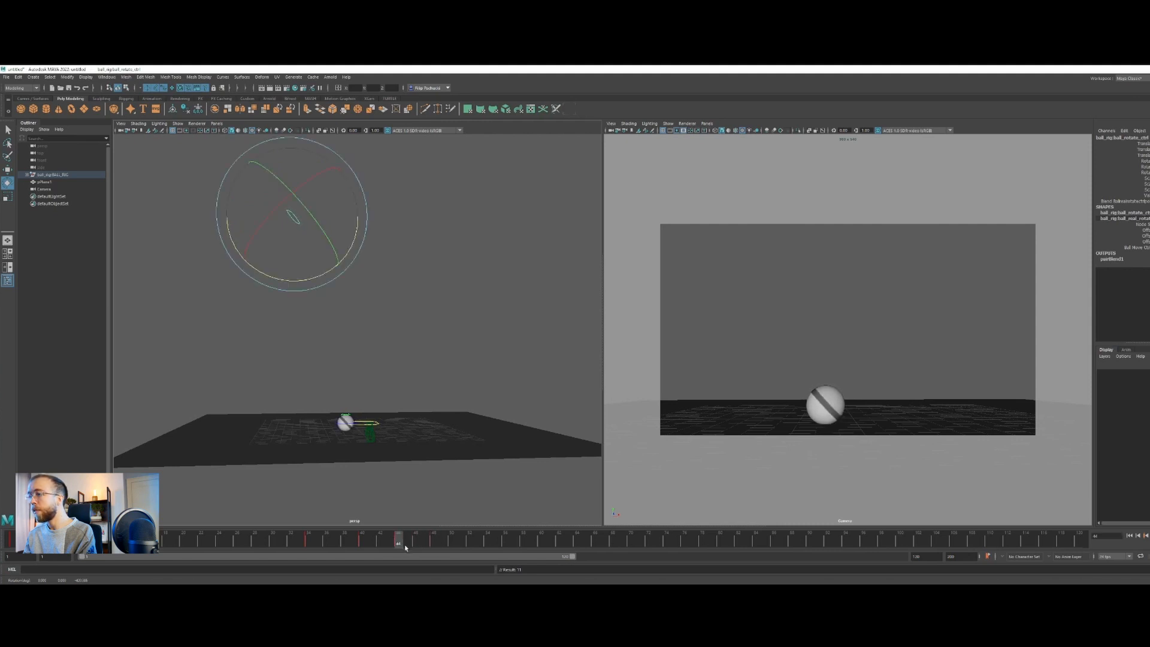
# Shorten the visible playback range to end at frame 54 and go to frame 46
pyautogui.moveTo(573, 559); pyautogui.dragTo(296, 540)
pyautogui.moveTo(880, 545); pyautogui.dragTo(913, 545)
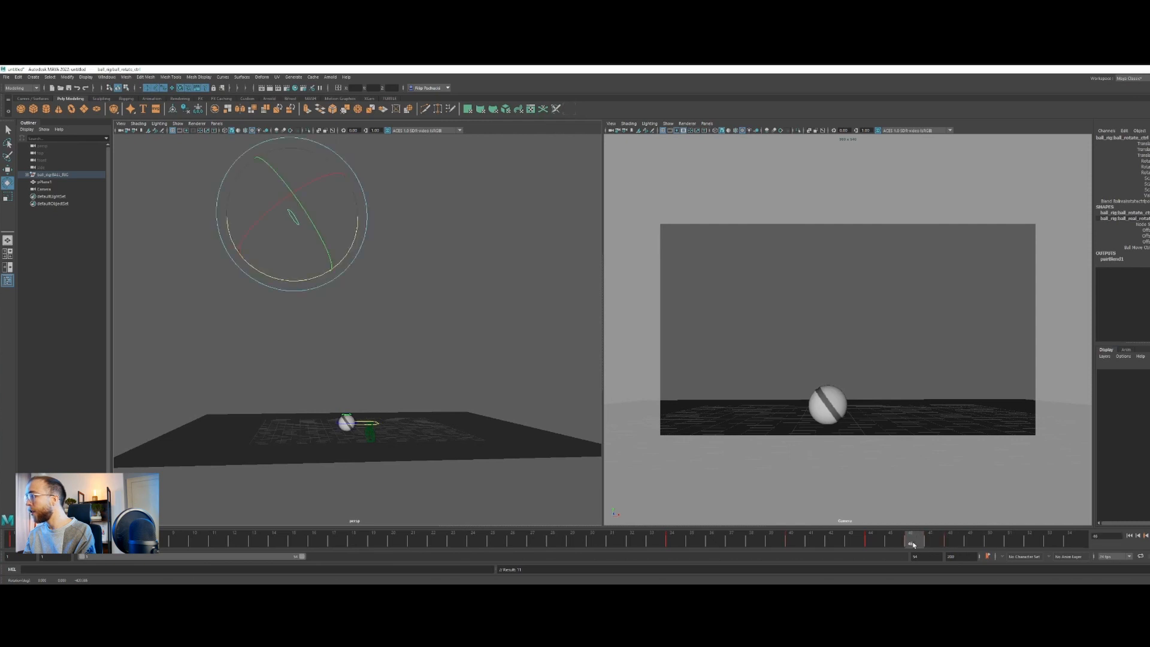
# Get a close-up of the ball in the camera view and nudge its rotation at frame 46
pyautogui.keyDown('alt'); pyautogui.moveTo(326, 433); pyautogui.dragTo(336, 385); pyautogui.keyUp('alt')
pyautogui.scroll(3, 338, 385)
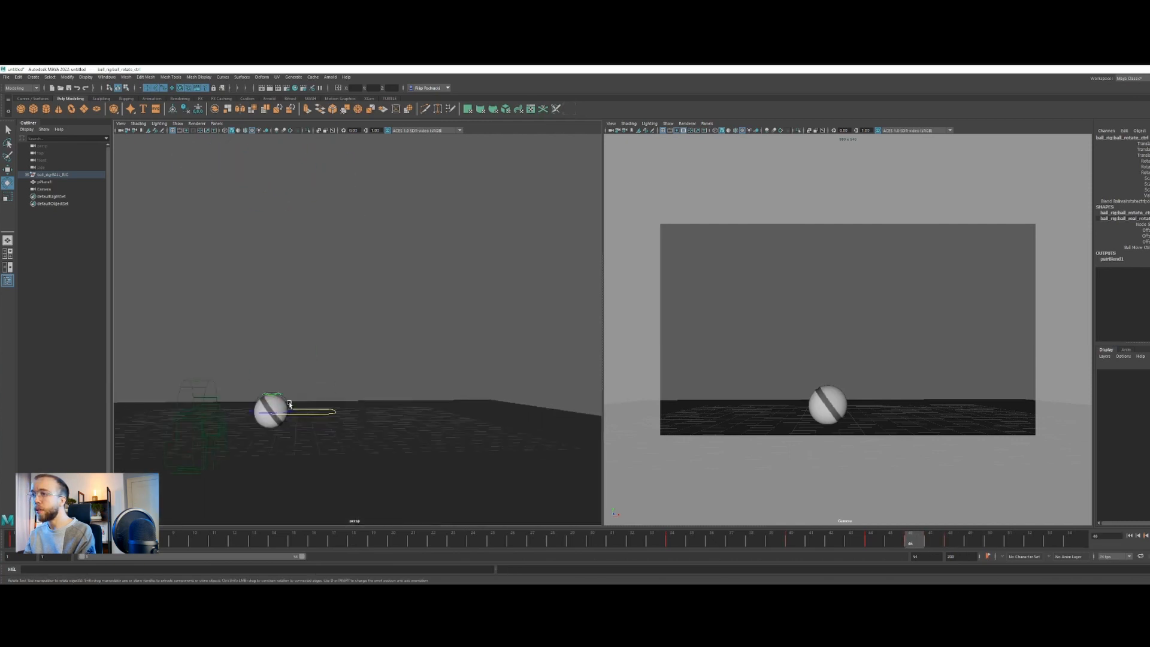
pyautogui.scroll(-3, 288, 402)
pyautogui.keyDown('alt'); pyautogui.moveTo(288, 402); pyautogui.dragTo(326, 503, button='middle'); pyautogui.keyUp('alt')
pyautogui.middleClick(855, 424)
pyautogui.moveTo(855, 424); pyautogui.dragTo(1039, 405, button='right')
pyautogui.moveTo(803, 459); pyautogui.dragTo(825, 378, button='middle')
pyautogui.moveTo(826, 383); pyautogui.dragTo(965, 439, button='right')
pyautogui.moveTo(807, 394); pyautogui.dragTo(786, 320, button='middle')
pyautogui.moveTo(814, 353); pyautogui.dragTo(1078, 413, button='right')
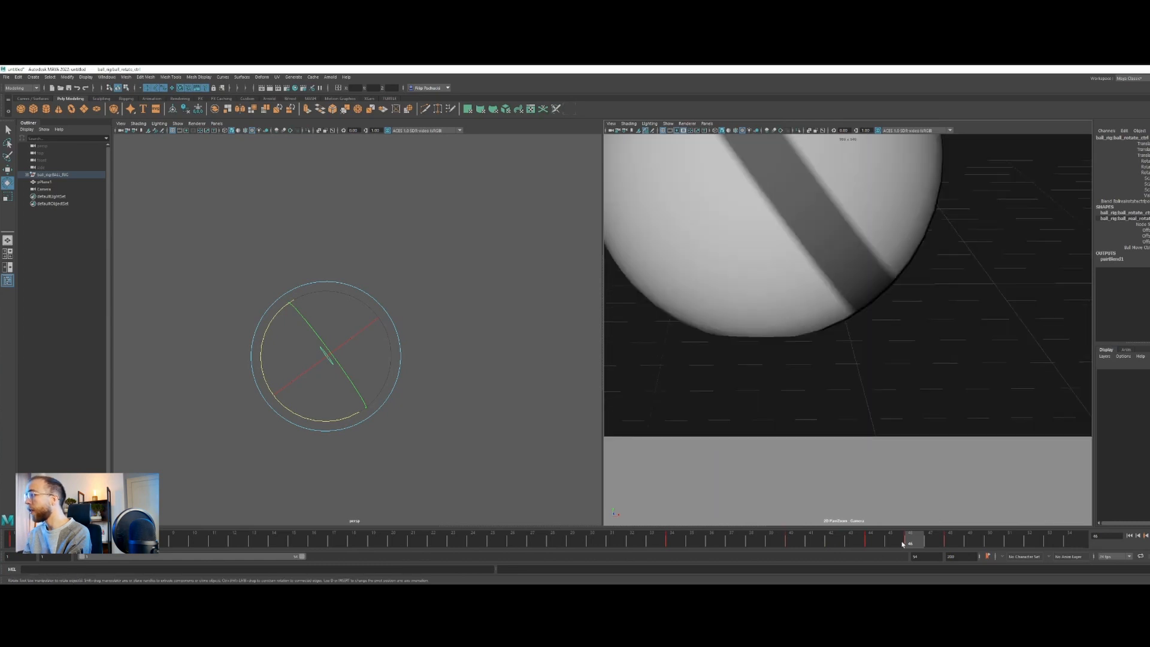
pyautogui.moveTo(902, 544)
pyautogui.mouseDown()
pyautogui.moveTo(829, 544)
pyautogui.moveTo(950, 543)
pyautogui.moveTo(872, 540)
pyautogui.moveTo(928, 544)
pyautogui.moveTo(910, 542)
pyautogui.mouseUp()
pyautogui.moveTo(346, 423); pyautogui.dragTo(345, 422)
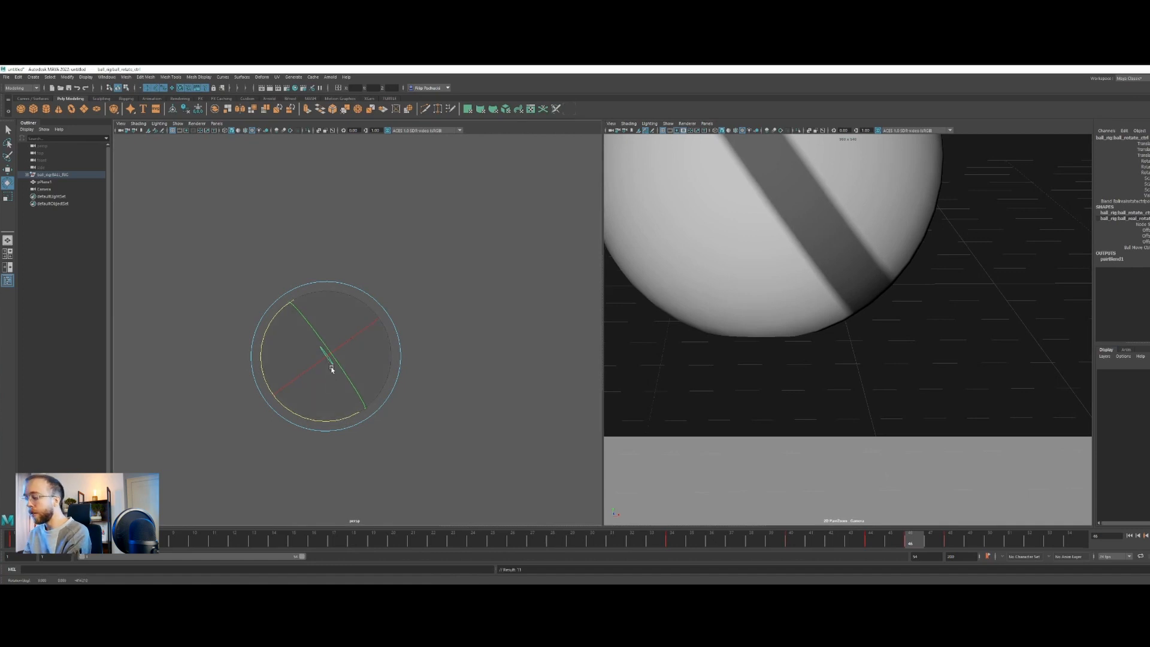
# Enlarge the rotate manipulator and fine-tune the ball's rotation at frames 46 and 50
pyautogui.press('+')
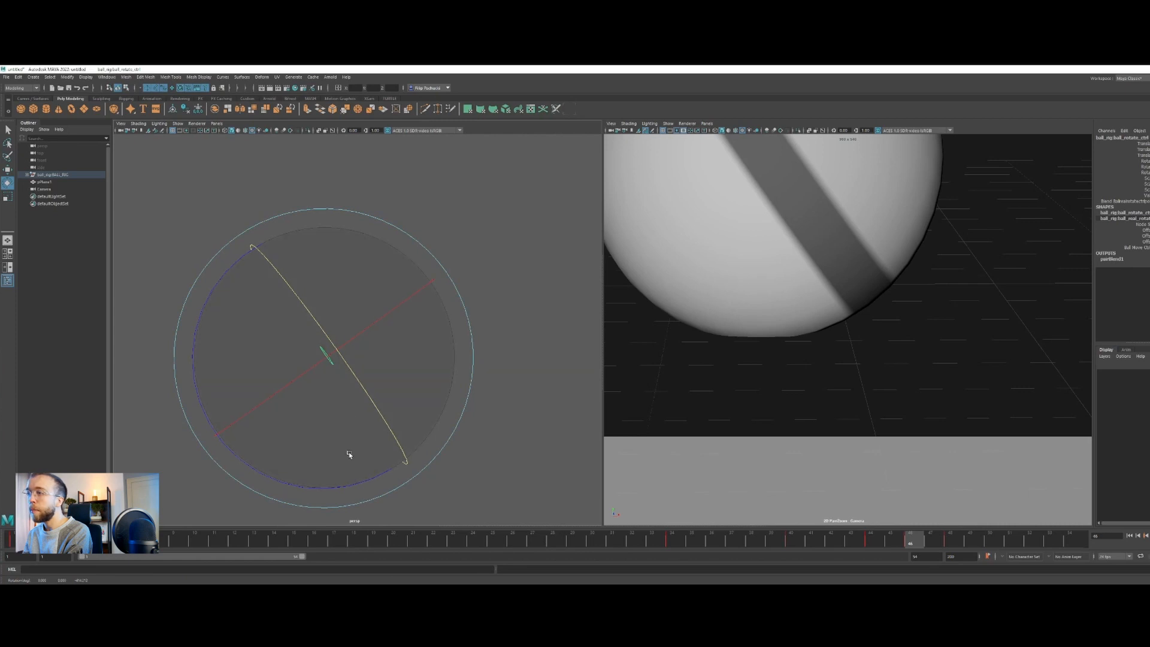
pyautogui.moveTo(898, 546)
pyautogui.mouseDown()
pyautogui.moveTo(872, 546)
pyautogui.moveTo(949, 541)
pyautogui.moveTo(796, 545)
pyautogui.moveTo(1015, 545)
pyautogui.moveTo(920, 546)
pyautogui.moveTo(989, 546)
pyautogui.mouseUp()
pyautogui.click(909, 545)
pyautogui.moveTo(357, 485); pyautogui.dragTo(355, 486)
pyautogui.moveTo(989, 541)
pyautogui.mouseDown()
pyautogui.moveTo(952, 541)
pyautogui.moveTo(988, 542)
pyautogui.mouseUp()
pyautogui.moveTo(354, 485); pyautogui.dragTo(352, 486)
pyautogui.moveTo(980, 534)
pyautogui.mouseDown()
pyautogui.moveTo(808, 539)
pyautogui.moveTo(1052, 537)
pyautogui.moveTo(970, 539)
pyautogui.mouseUp()
# Open the Graph Editor, isolate the rotate control's Rotate Z curve and focus on its last keys
pyautogui.click(106, 77)
pyautogui.moveTo(135, 127)
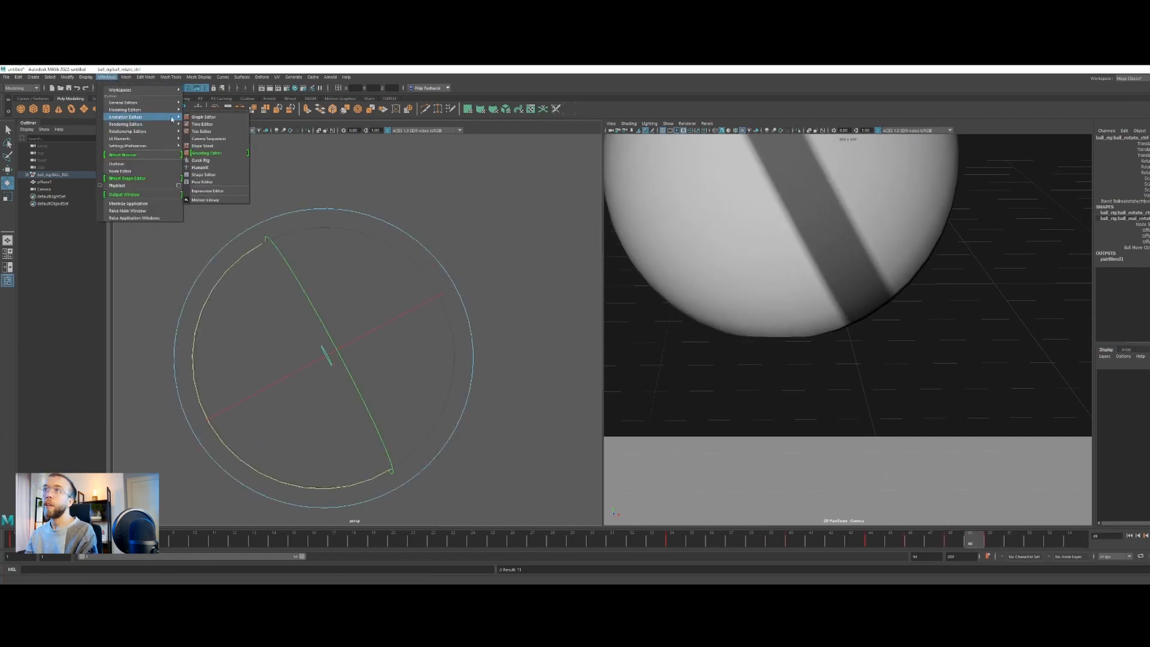
pyautogui.click(206, 118)
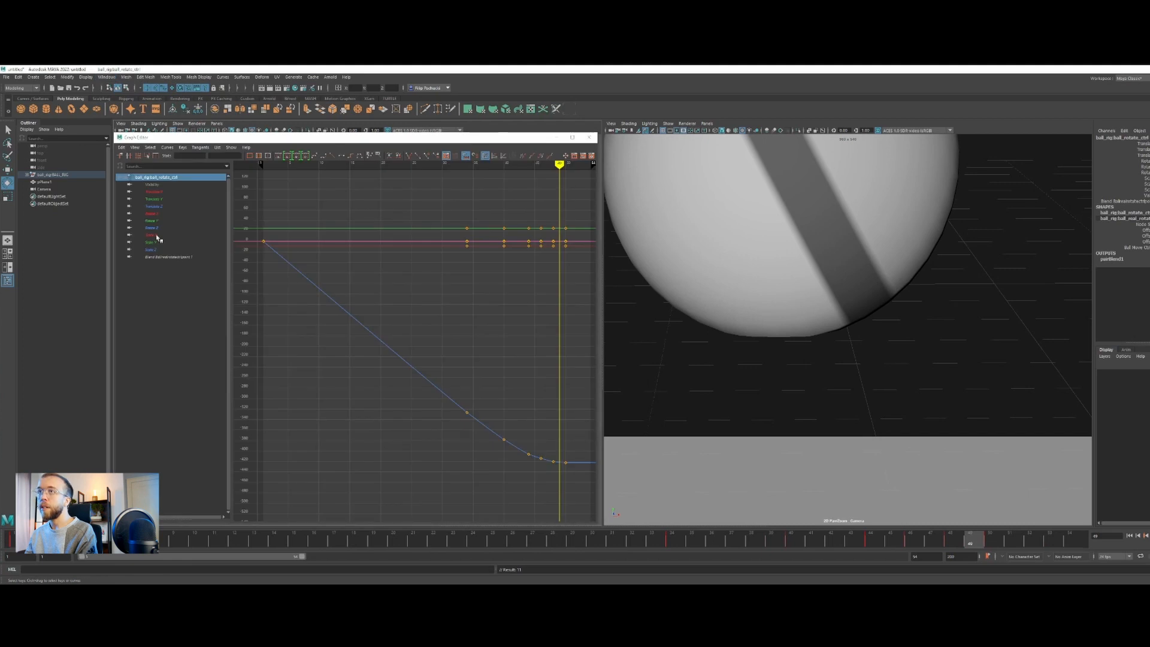
pyautogui.click(157, 228)
pyautogui.keyDown('ctrl'); pyautogui.keyDown('alt'); pyautogui.moveTo(499, 429); pyautogui.dragTo(584, 469); pyautogui.keyUp('alt'); pyautogui.keyUp('ctrl')
pyautogui.scroll(2, 504, 423)
pyautogui.keyDown('alt'); pyautogui.moveTo(510, 453); pyautogui.dragTo(467, 406, button='middle'); pyautogui.keyUp('alt')
pyautogui.scroll(-3, 437, 397)
pyautogui.moveTo(323, 265); pyautogui.dragTo(501, 429)
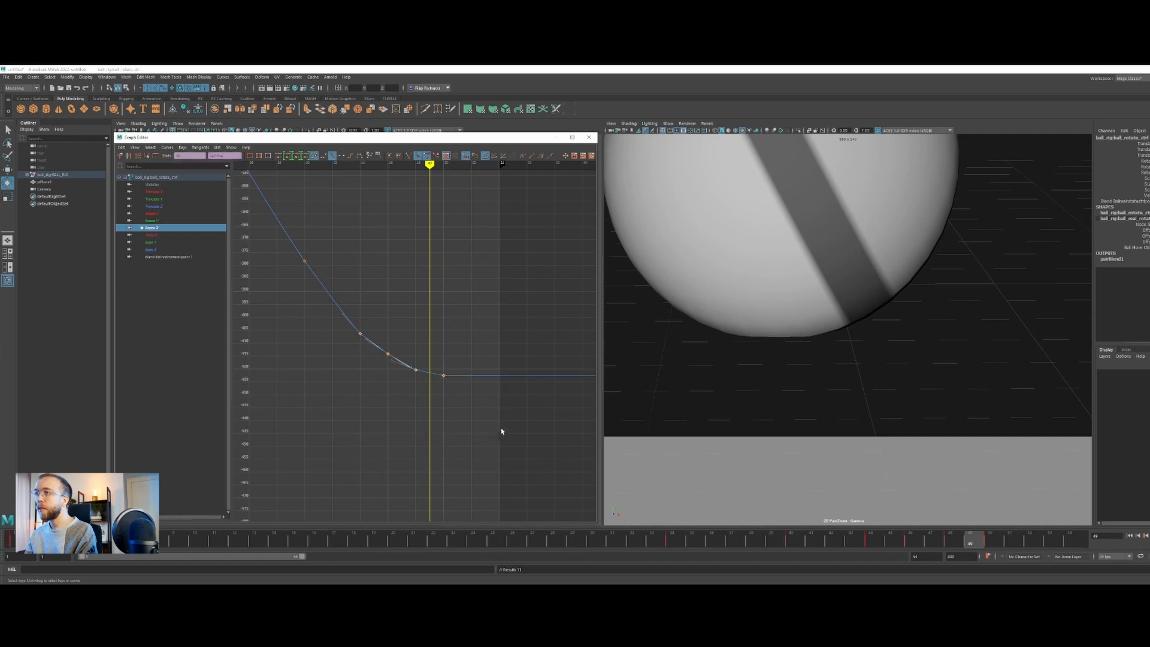
# Smooth the end of the Rotate Z curve by lowering the frame 46 key, scrub to frame 50 and close the Graph Editor
pyautogui.click(375, 322)
pyautogui.keyDown('alt'); pyautogui.moveTo(383, 333); pyautogui.dragTo(471, 436, button='right'); pyautogui.keyUp('alt')
pyautogui.keyDown('alt'); pyautogui.moveTo(489, 446); pyautogui.dragTo(459, 418, button='middle'); pyautogui.keyUp('alt')
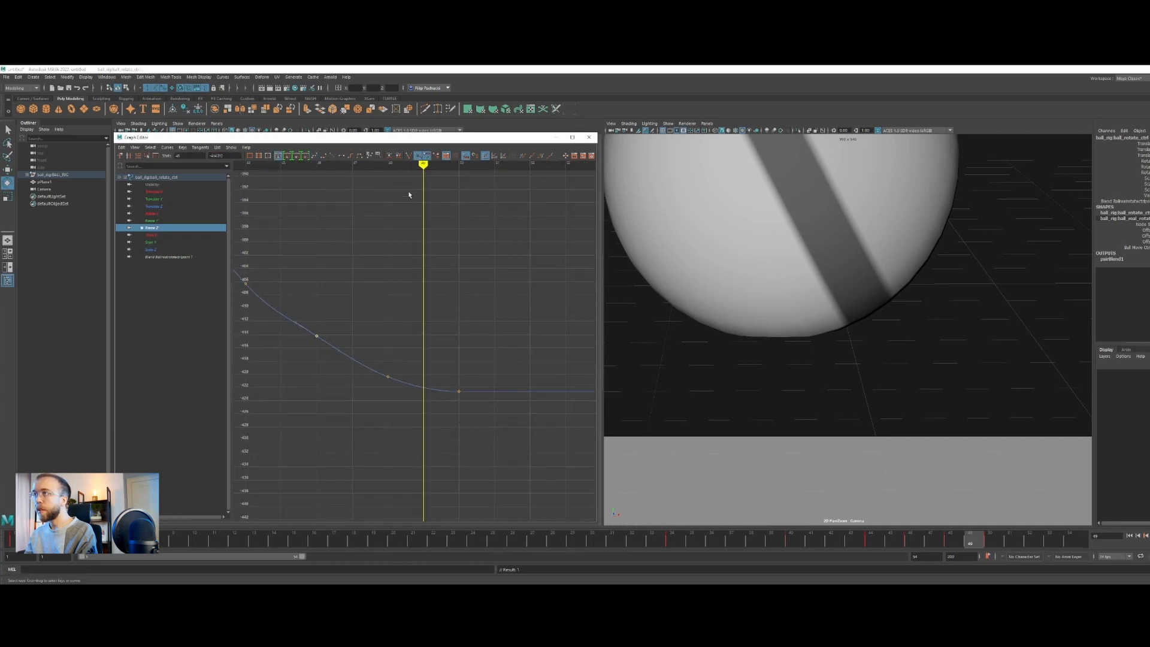
pyautogui.moveTo(423, 164)
pyautogui.mouseDown()
pyautogui.moveTo(295, 187)
pyautogui.moveTo(331, 199)
pyautogui.mouseUp()
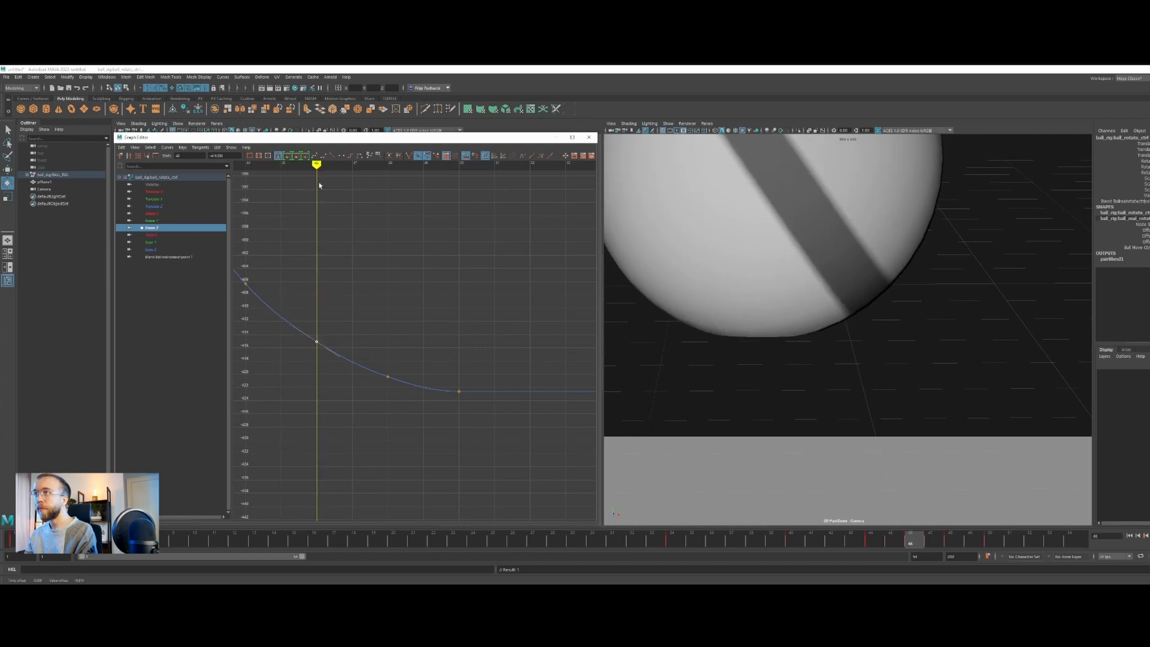
pyautogui.moveTo(327, 166)
pyautogui.mouseDown()
pyautogui.moveTo(464, 178)
pyautogui.moveTo(458, 217)
pyautogui.mouseUp()
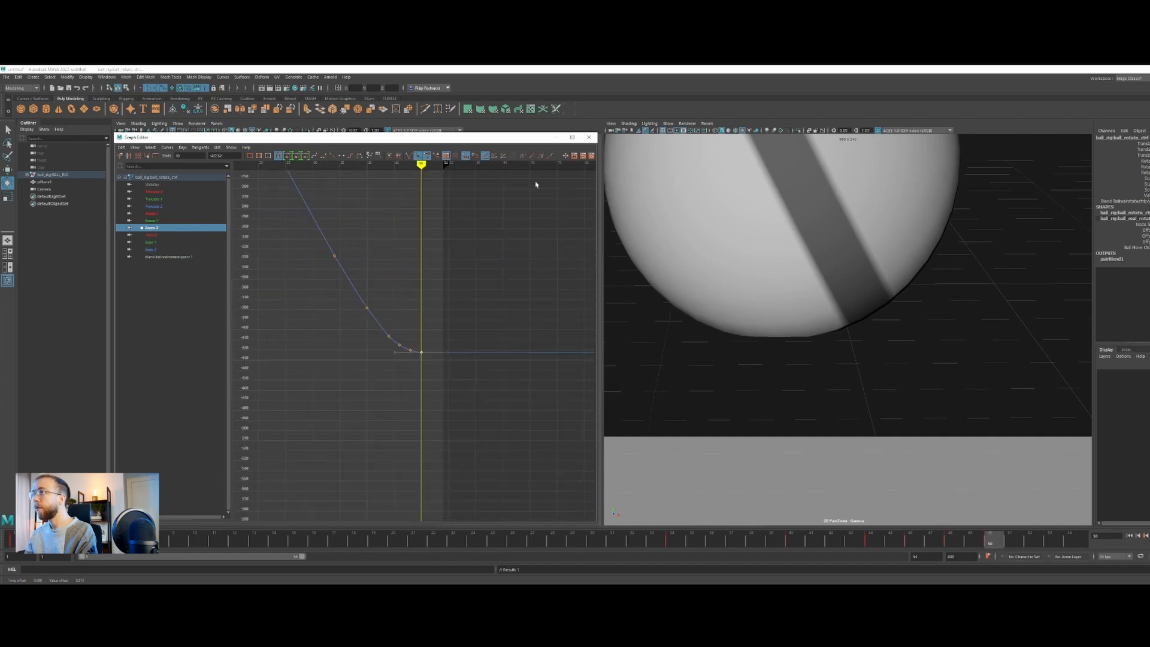
pyautogui.click(589, 137)
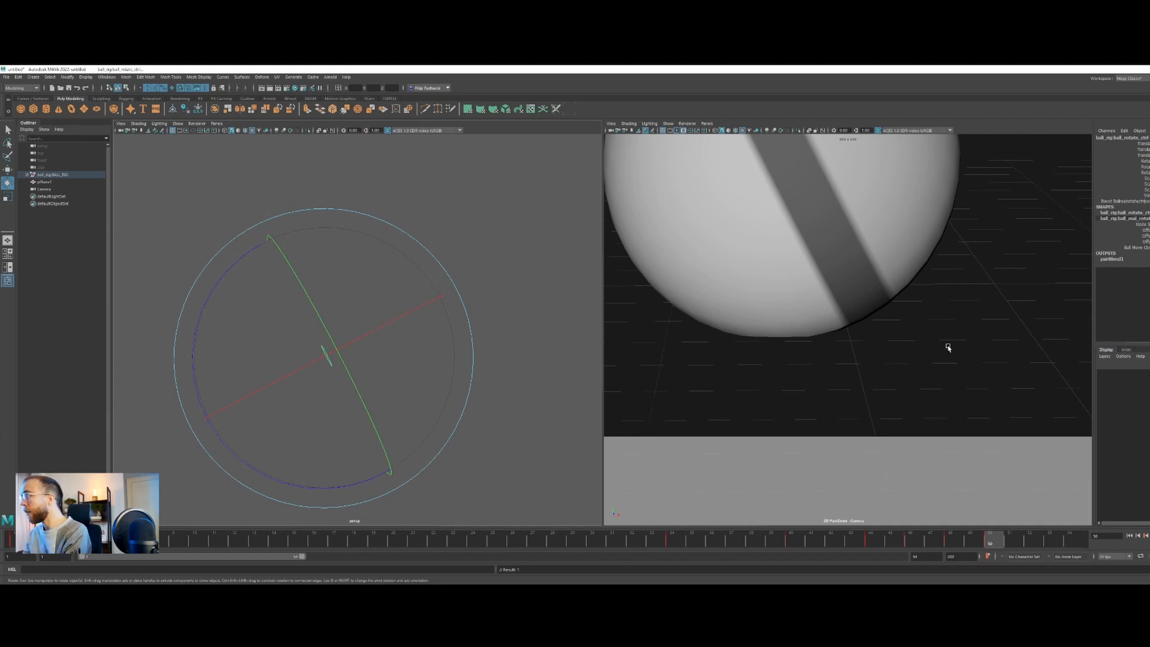
# Restore the camera's original framing and play back the bounce with the ball's rotation
pyautogui.press('\\')
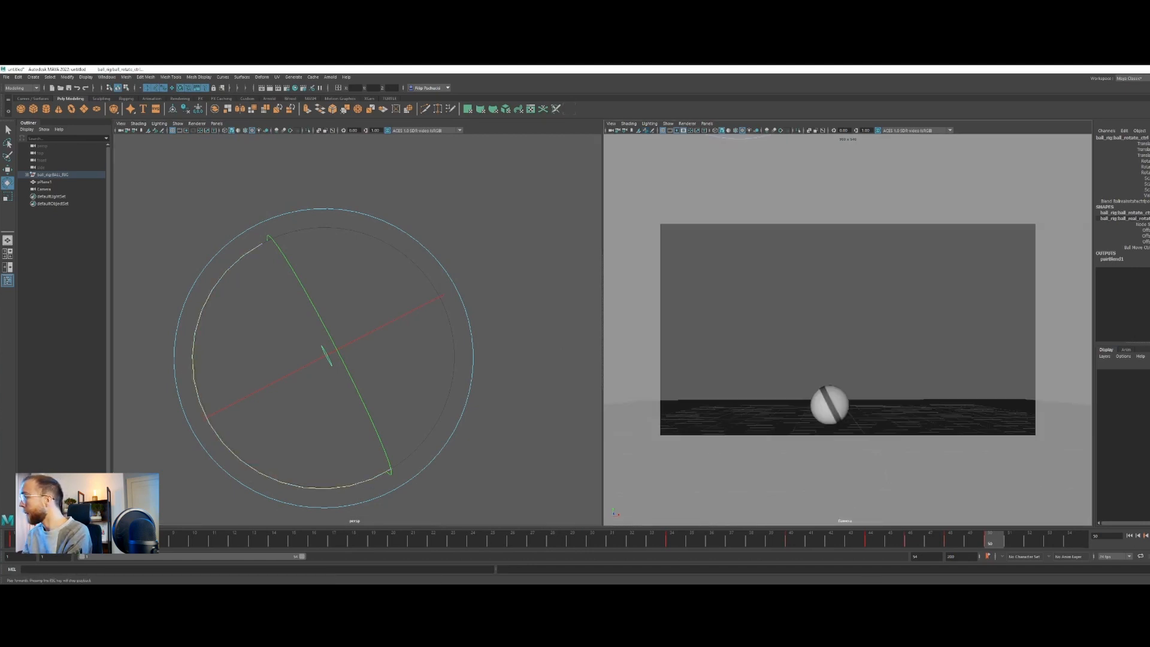
pyautogui.click(1146, 535)
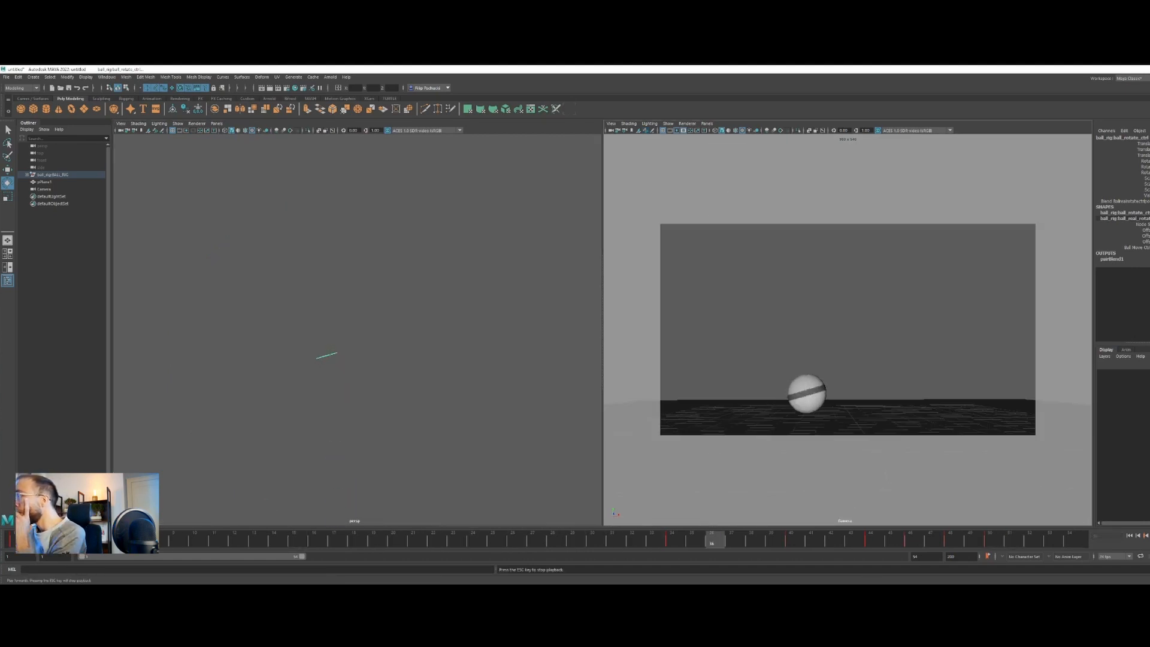